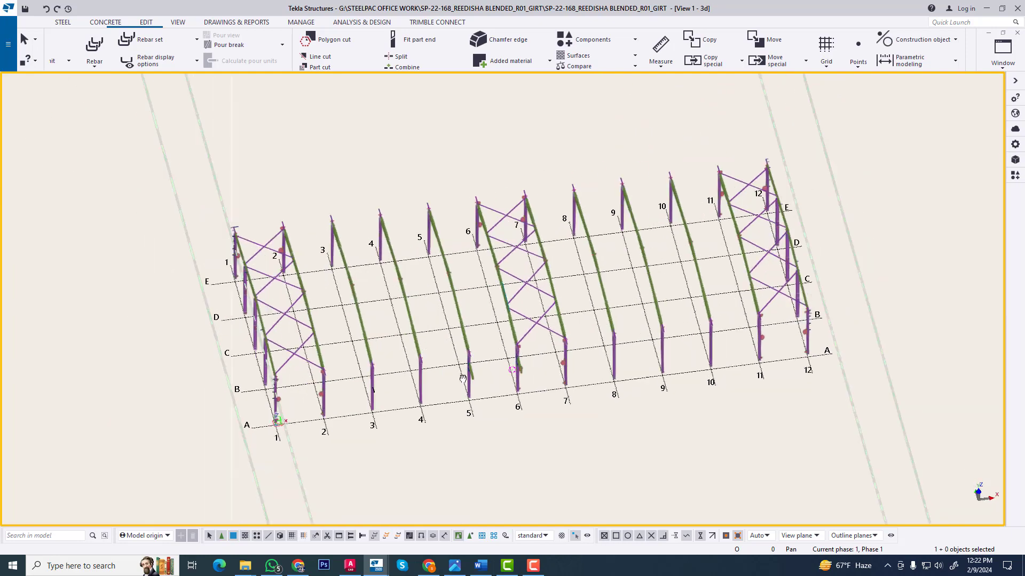
# Examine the crossed roof rod bracing between the frames and its slotted end plates on the rafter webs
pyautogui.scroll(3, 548, 350)
pyautogui.keyDown('ctrl'); pyautogui.moveTo(526, 351); pyautogui.dragTo(427, 346, button='middle'); pyautogui.keyUp('ctrl')
pyautogui.scroll(5, 415, 262)
pyautogui.moveTo(422, 285); pyautogui.dragTo(339, 224)
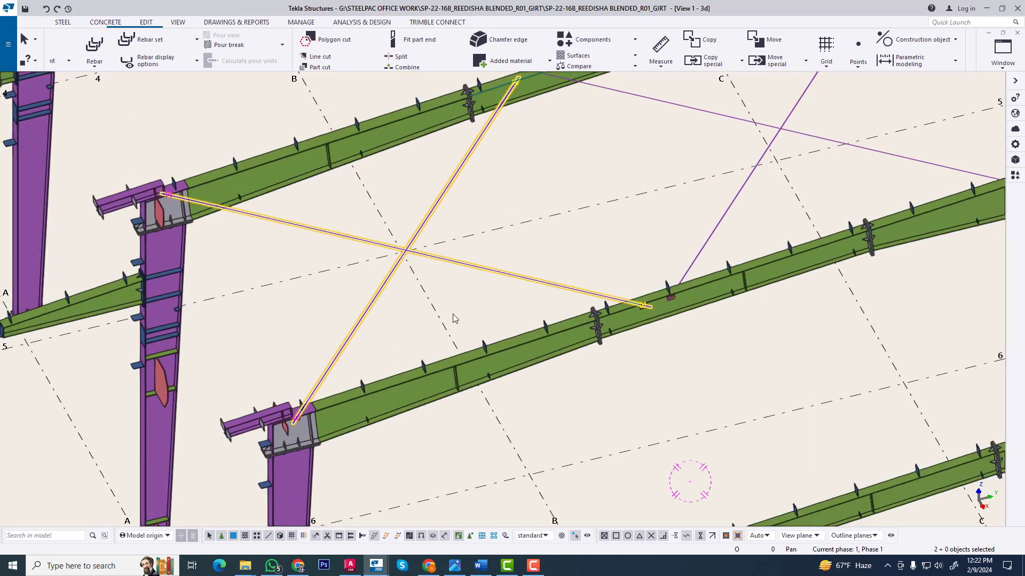
pyautogui.scroll(5, 660, 296)
pyautogui.keyDown('ctrl'); pyautogui.moveTo(612, 293); pyautogui.dragTo(604, 222, button='middle'); pyautogui.keyUp('ctrl')
pyautogui.scroll(4, 670, 289)
pyautogui.click(600, 235)
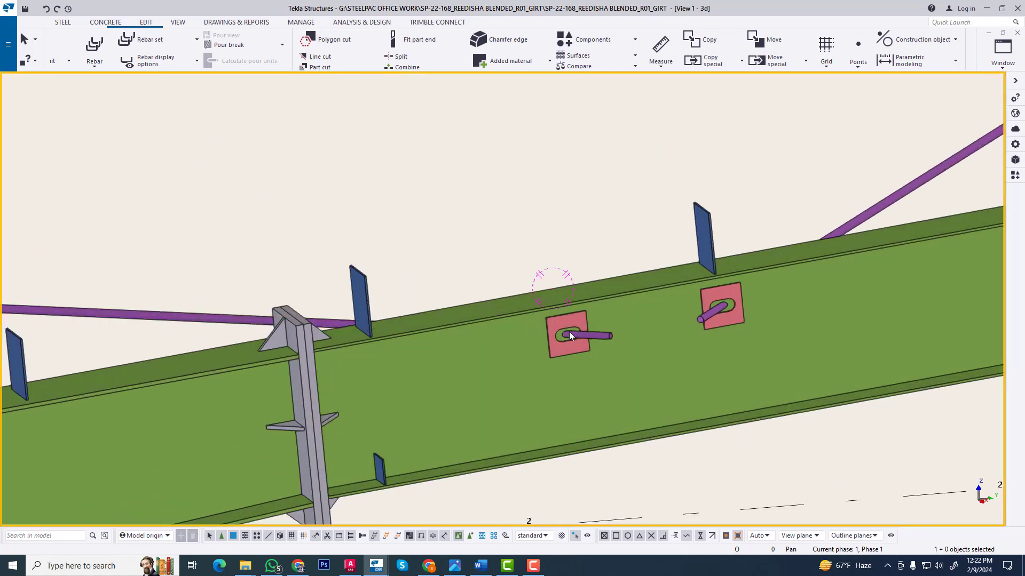
pyautogui.scroll(-4, 646, 320)
pyautogui.keyDown('ctrl'); pyautogui.moveTo(613, 307); pyautogui.dragTo(603, 346, button='middle'); pyautogui.keyUp('ctrl')
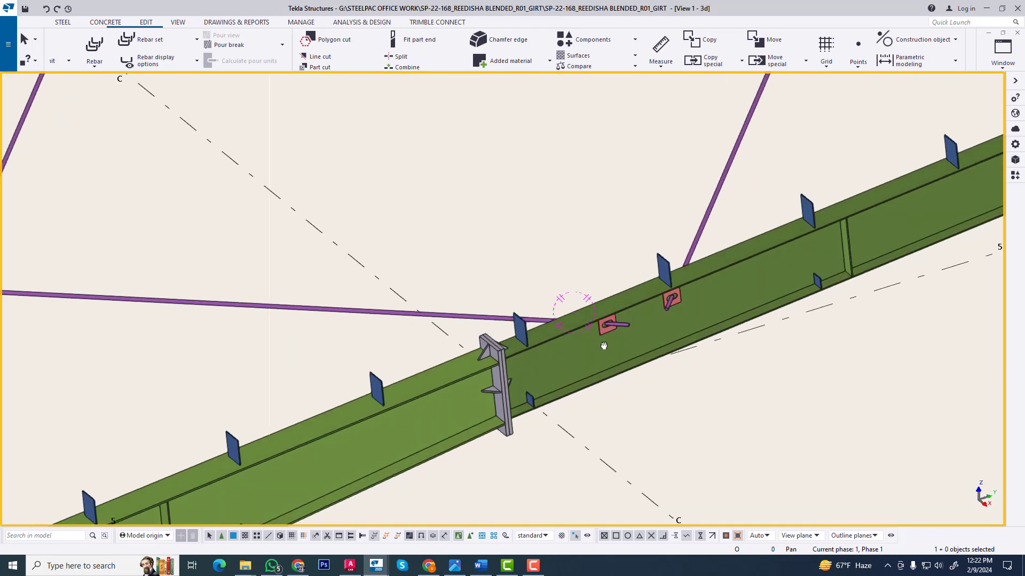
# Inspect the roof bracing bays of the whole building in plan and in 3D
pyautogui.scroll(-7, 672, 352)
pyautogui.hotkey('ctrl', 'p')
pyautogui.scroll(4, 465, 356)
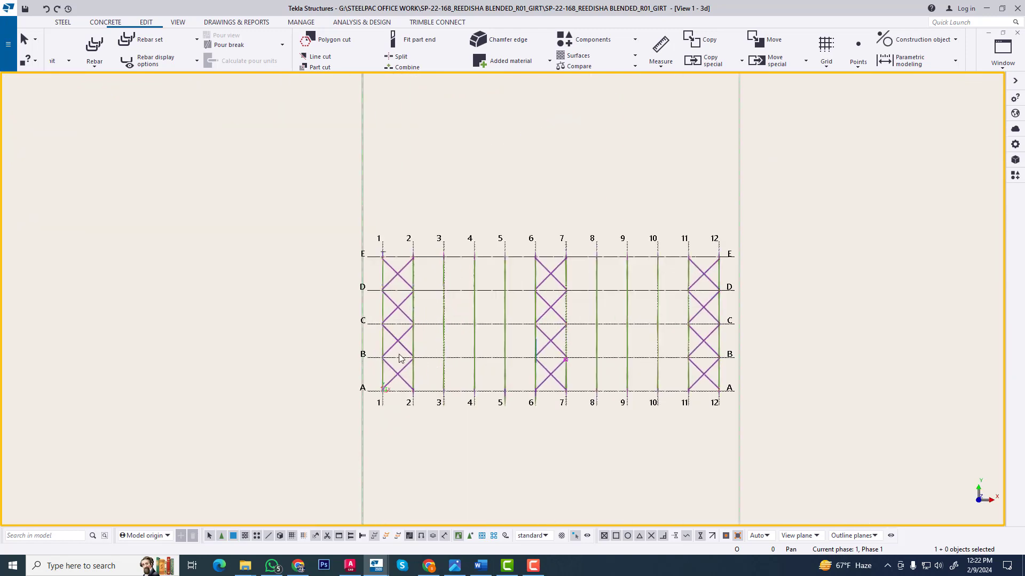
pyautogui.scroll(4, 398, 354)
pyautogui.hotkey('ctrl', 'p')
pyautogui.scroll(5, 564, 348)
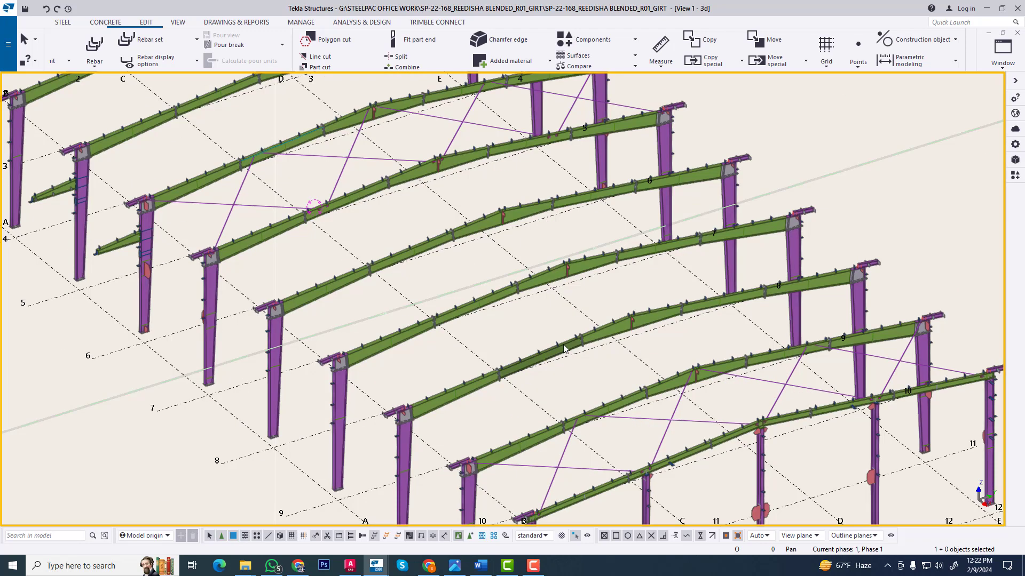
# Switch to the SP-22-168_REEDISHA BLENDED__prt 1 model and show its View 6 - 3d with all three portal frames
pyautogui.click(1003, 56)
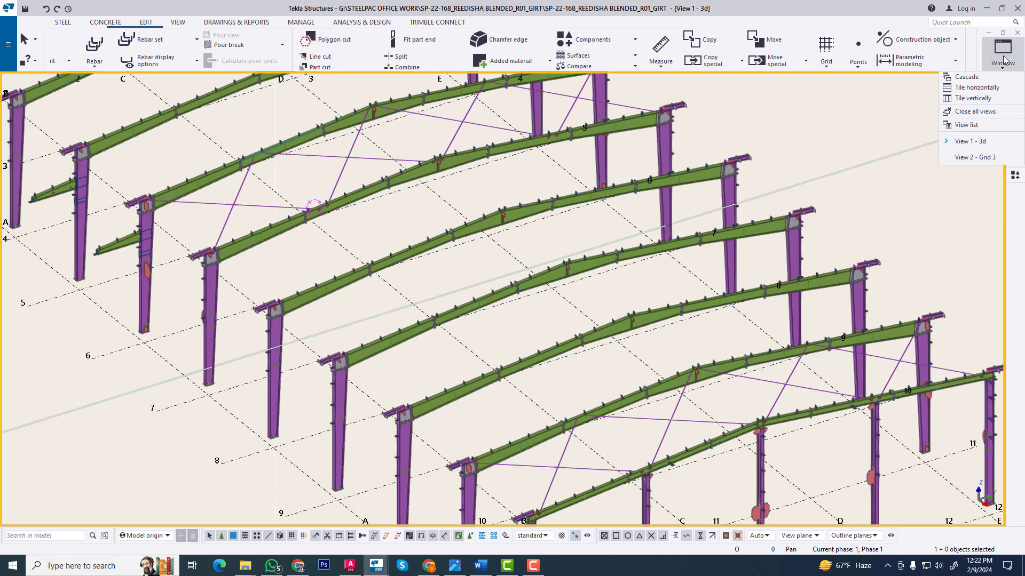
pyautogui.click(827, 128)
pyautogui.moveTo(380, 565)
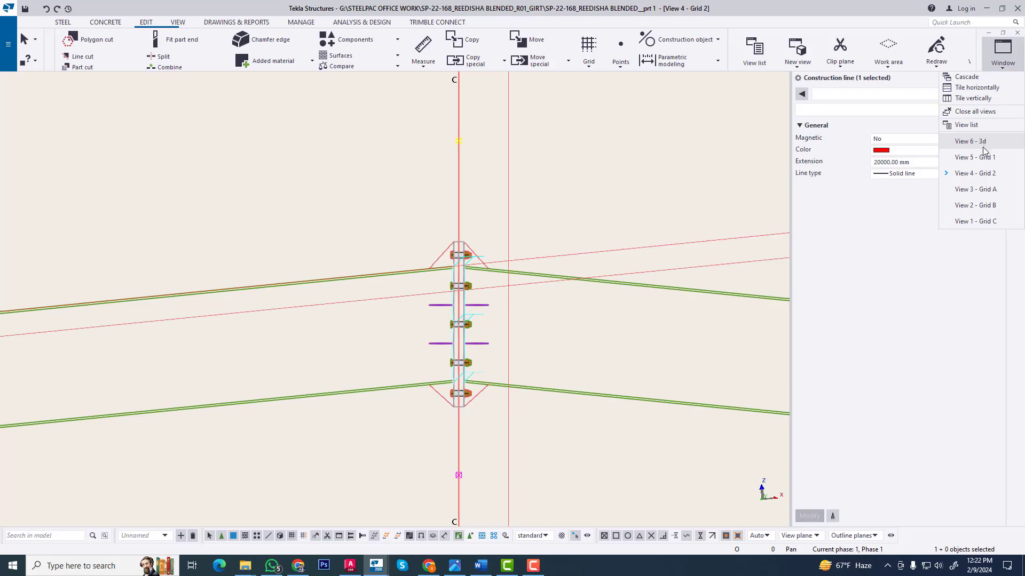
pyautogui.click(321, 515)
pyautogui.scroll(-4, 536, 341)
pyautogui.scroll(5, 457, 304)
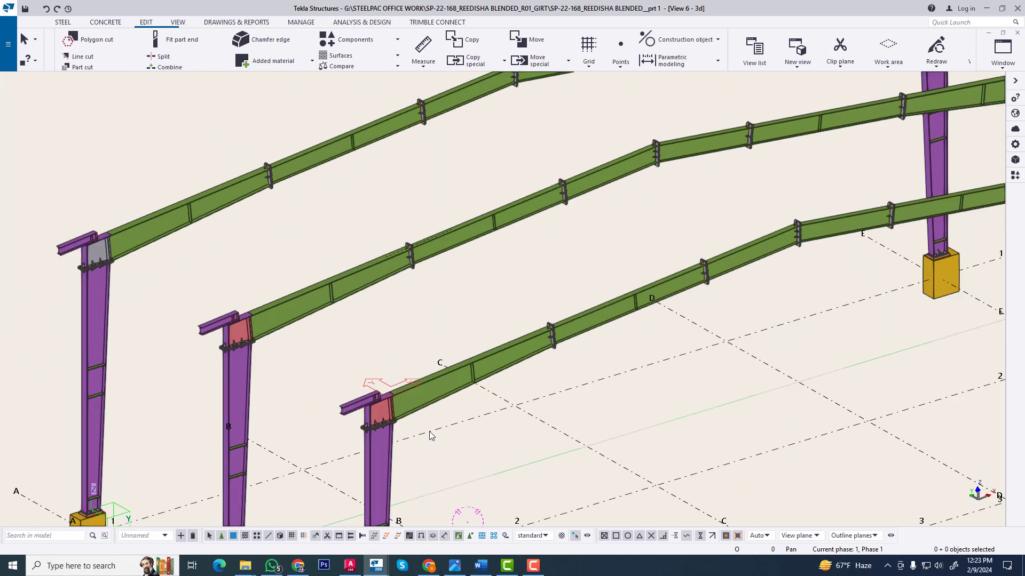
pyautogui.scroll(-4, 432, 409)
pyautogui.moveTo(441, 403); pyautogui.dragTo(412, 355, button='middle')
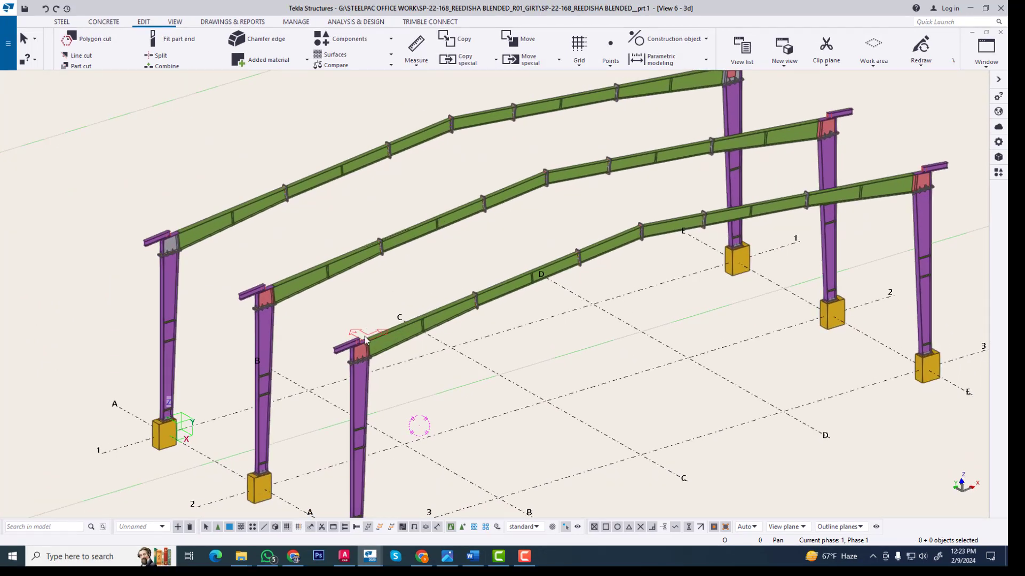
pyautogui.moveTo(421, 240); pyautogui.dragTo(459, 262, button='middle')
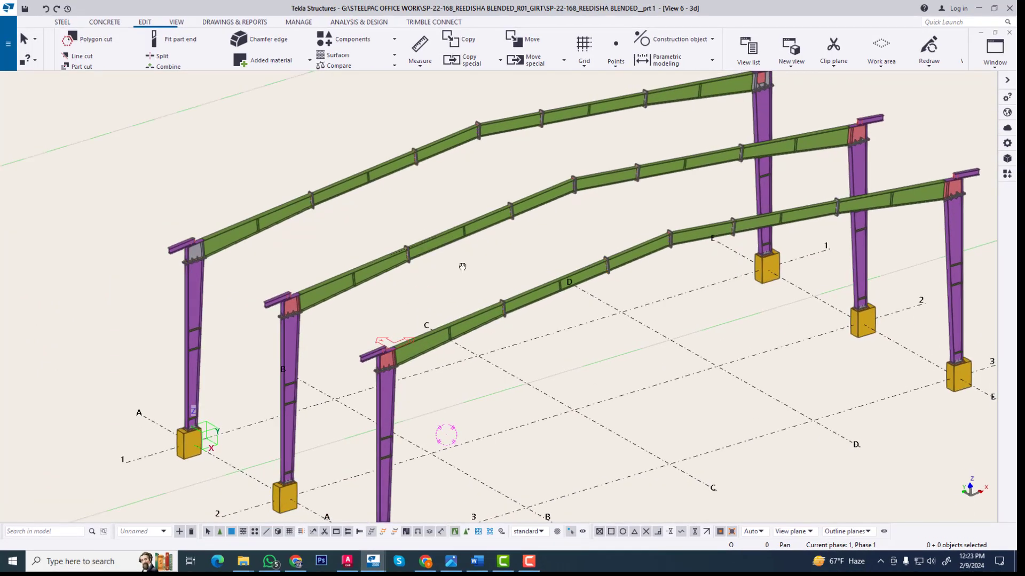
pyautogui.scroll(-2, 416, 283)
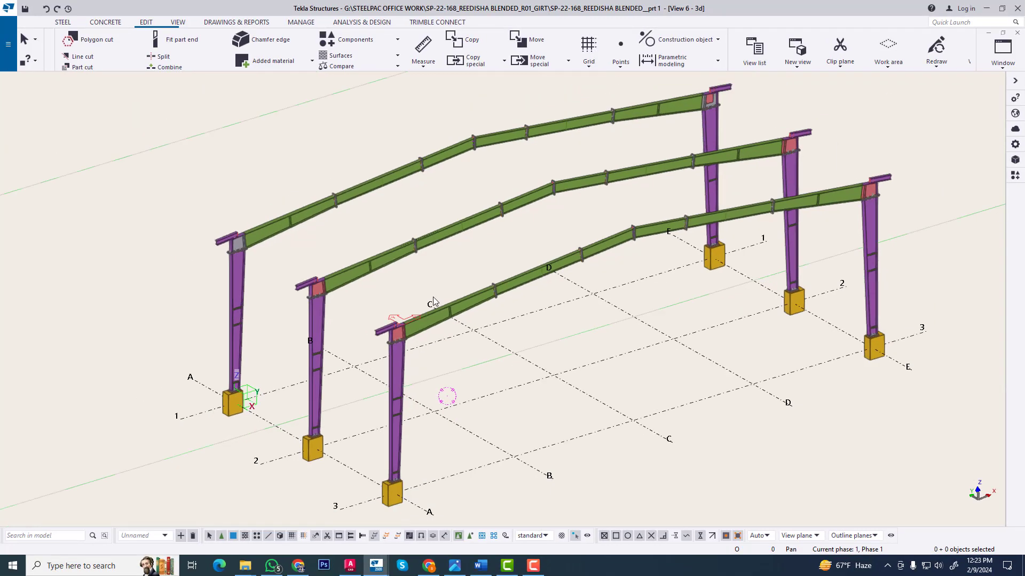
# Place the work plane with the Work plane tool on the rafter's top flange beside the grid 3 frame's column at grid A
pyautogui.scroll(5, 433, 297)
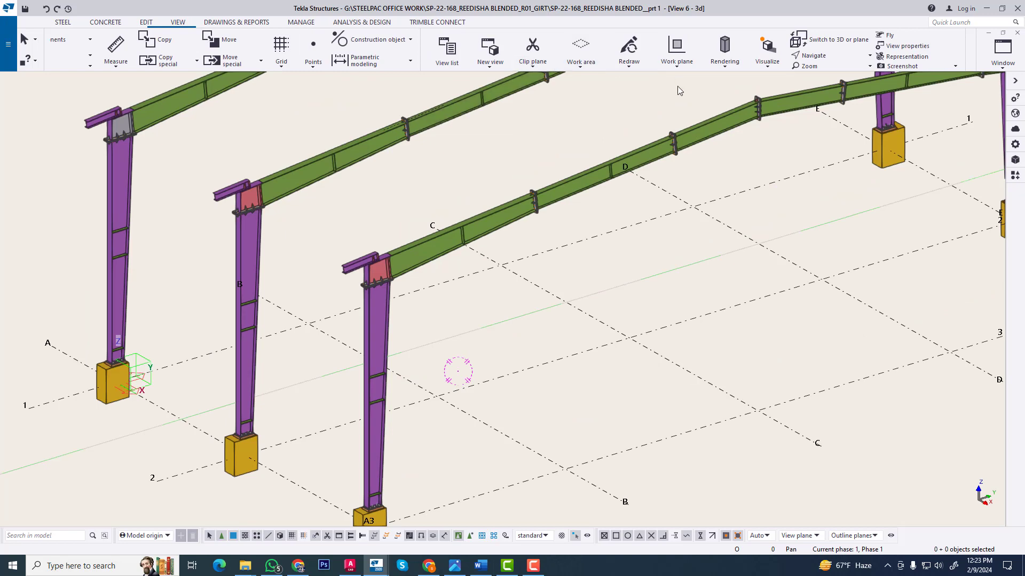
pyautogui.click(679, 63)
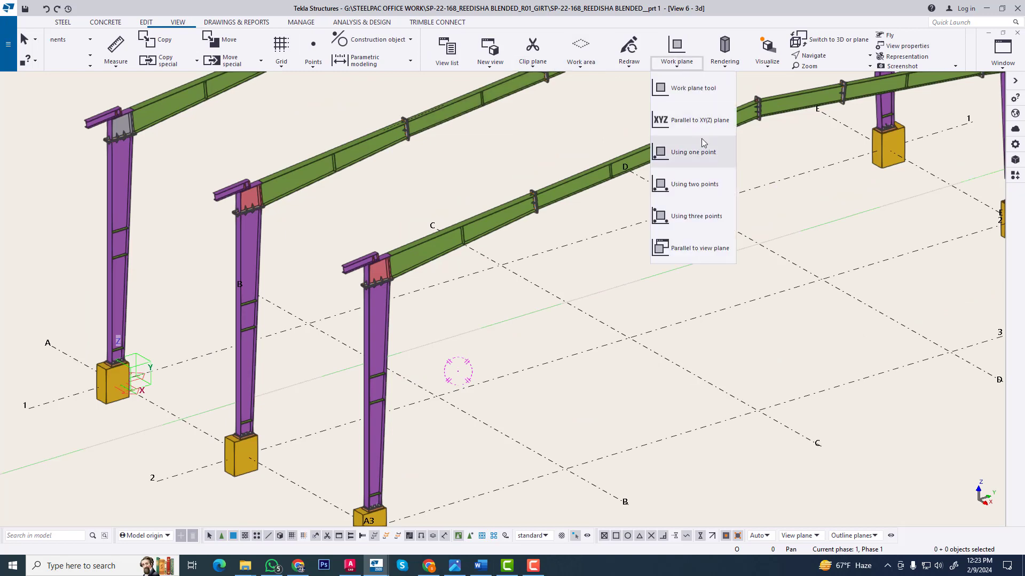
pyautogui.click(693, 88)
pyautogui.scroll(6, 406, 245)
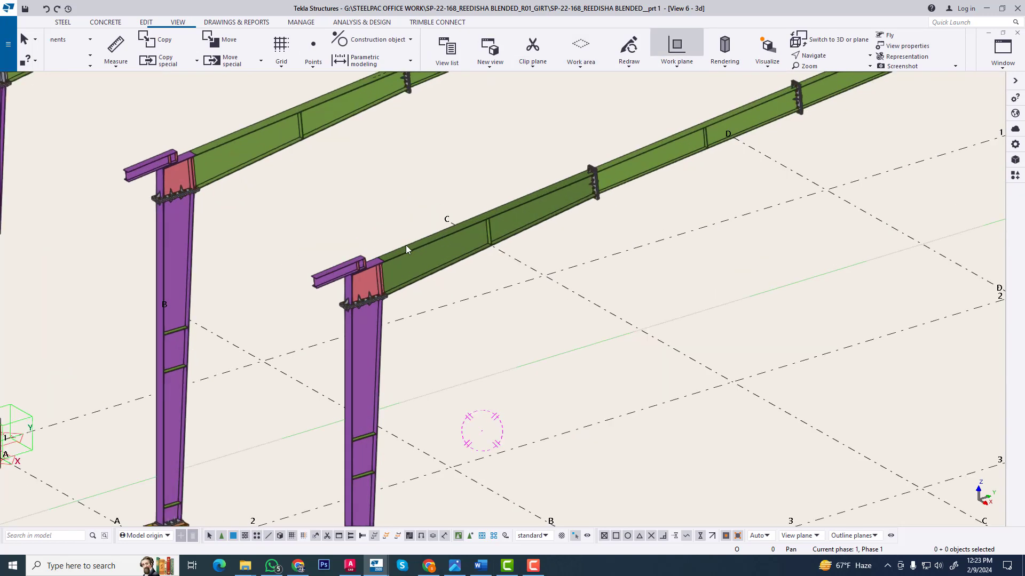
pyautogui.scroll(2, 374, 235)
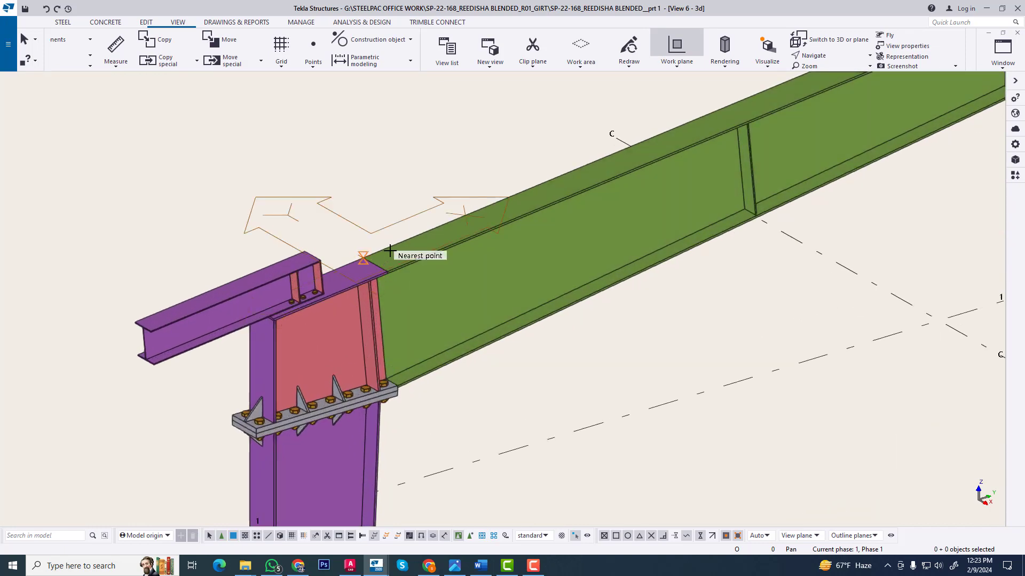
pyautogui.scroll(-5, 327, 286)
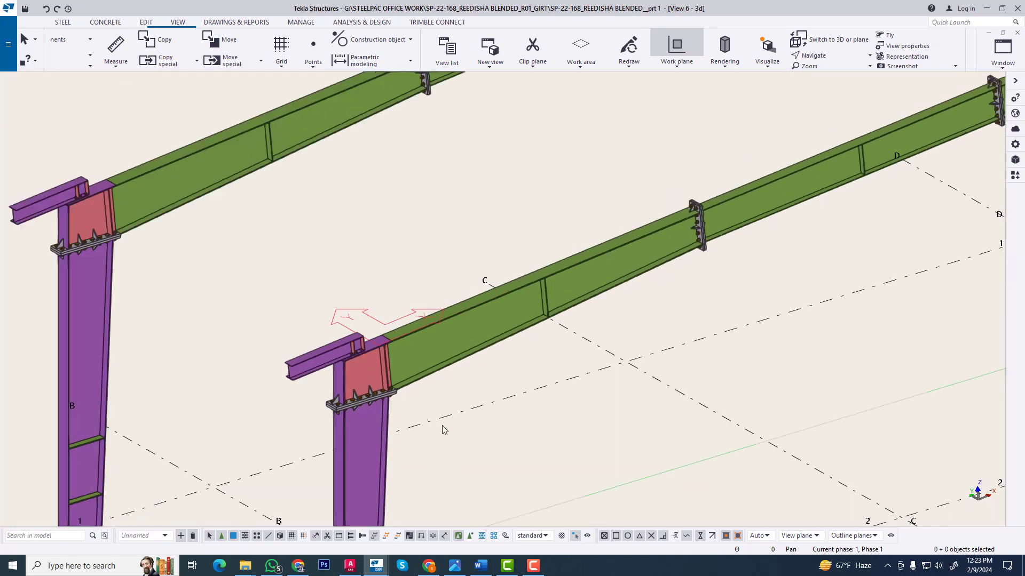
pyautogui.rightClick(455, 248)
pyautogui.click(488, 256)
# Examine the sloped work plane's position on the rafter and the bays between the three frames
pyautogui.scroll(-6, 488, 341)
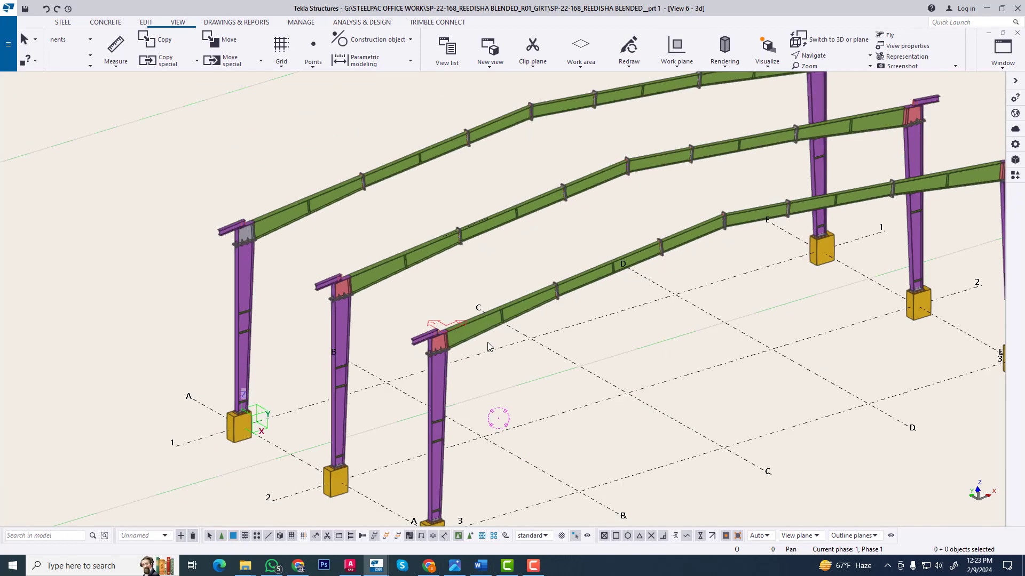
pyautogui.scroll(7, 454, 331)
pyautogui.scroll(1, 407, 300)
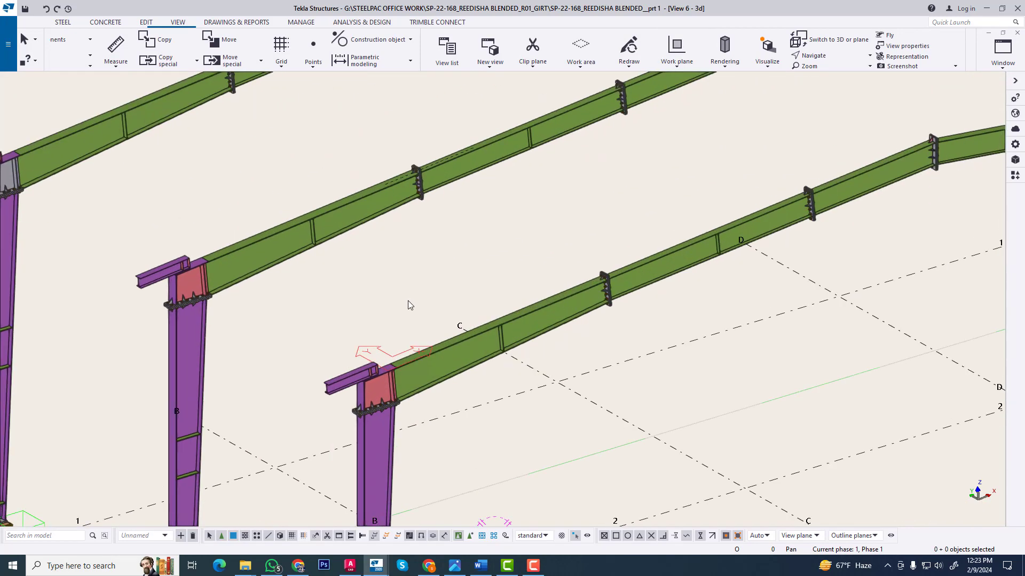
pyautogui.moveTo(496, 271)
pyautogui.mouseDown(button='middle')
pyautogui.moveTo(549, 269)
pyautogui.moveTo(558, 234)
pyautogui.moveTo(474, 297)
pyautogui.moveTo(504, 287)
pyautogui.mouseUp(button='middle')
pyautogui.scroll(-7, 528, 271)
pyautogui.scroll(2, 467, 305)
pyautogui.scroll(2, 468, 305)
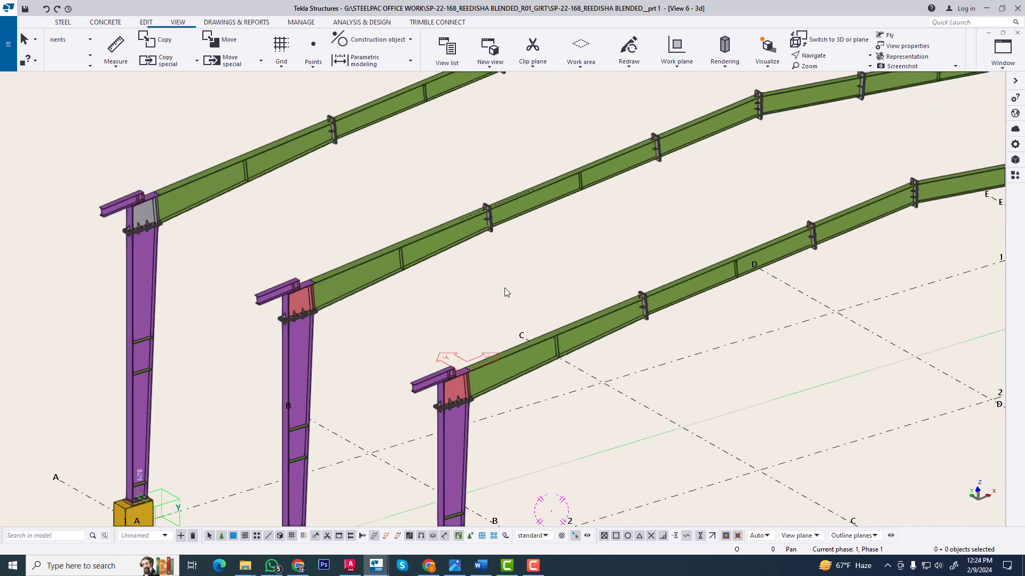
pyautogui.scroll(-3, 503, 289)
pyautogui.scroll(2, 482, 304)
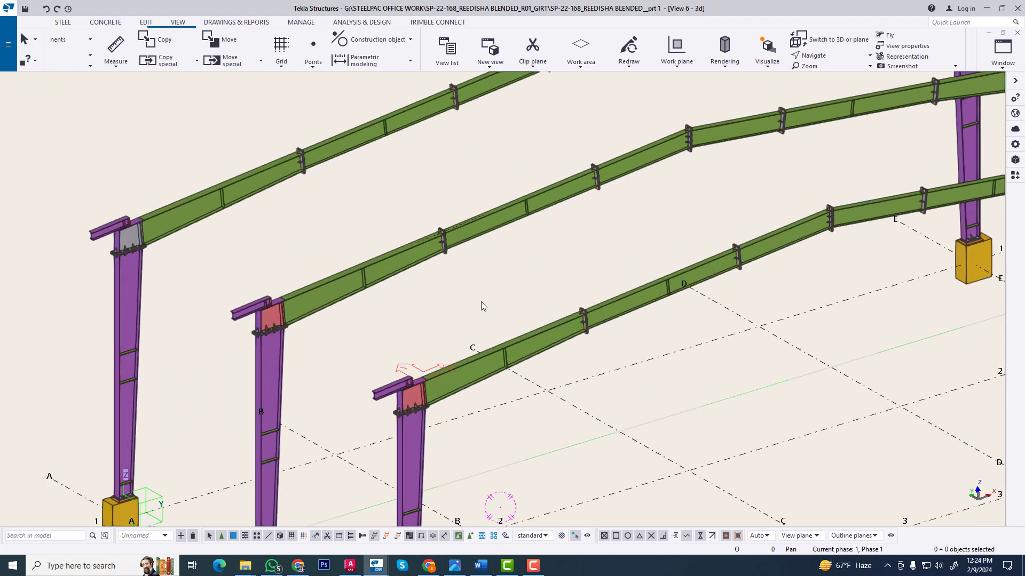
pyautogui.scroll(-5, 375, 335)
pyautogui.moveTo(408, 338); pyautogui.dragTo(456, 305, button='middle')
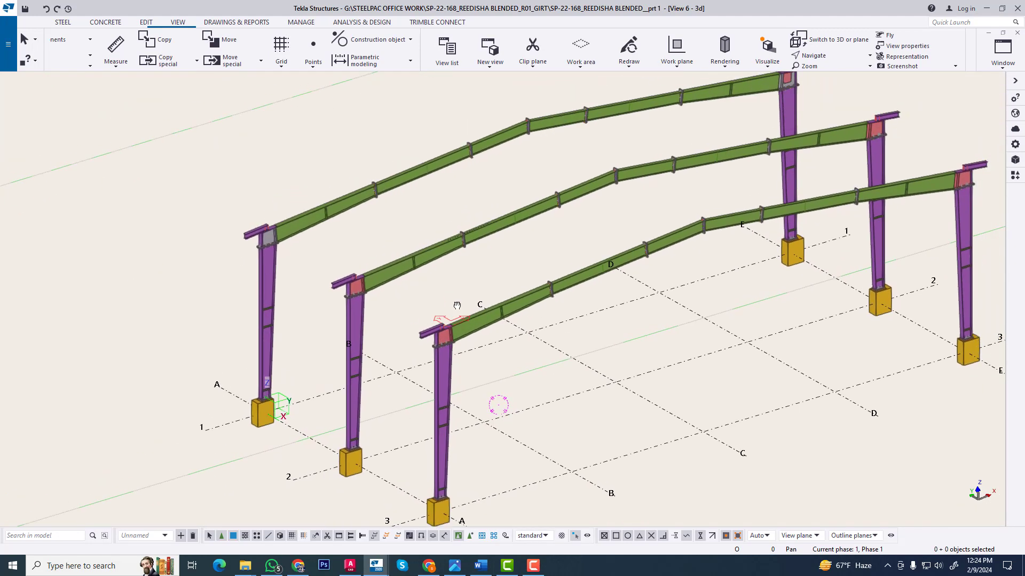
# In the Grid 2 elevation view, draw a construction line along the rafter's top flange from the column at grid A to the ridge at grid C
pyautogui.hotkey('ctrl', 'Tab')
pyautogui.scroll(4, 421, 361)
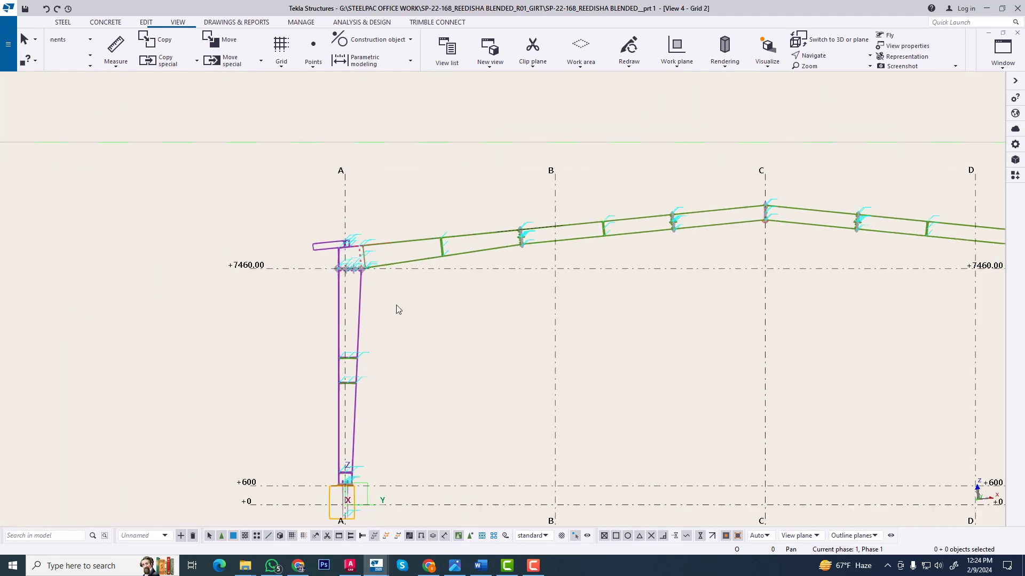
pyautogui.click(372, 40)
pyautogui.click(359, 60)
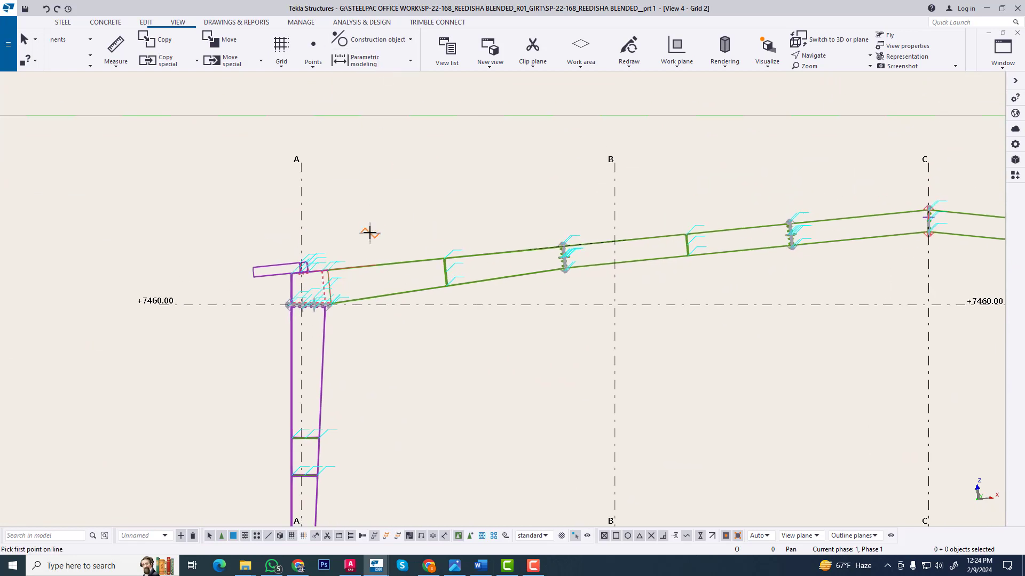
pyautogui.scroll(8, 342, 269)
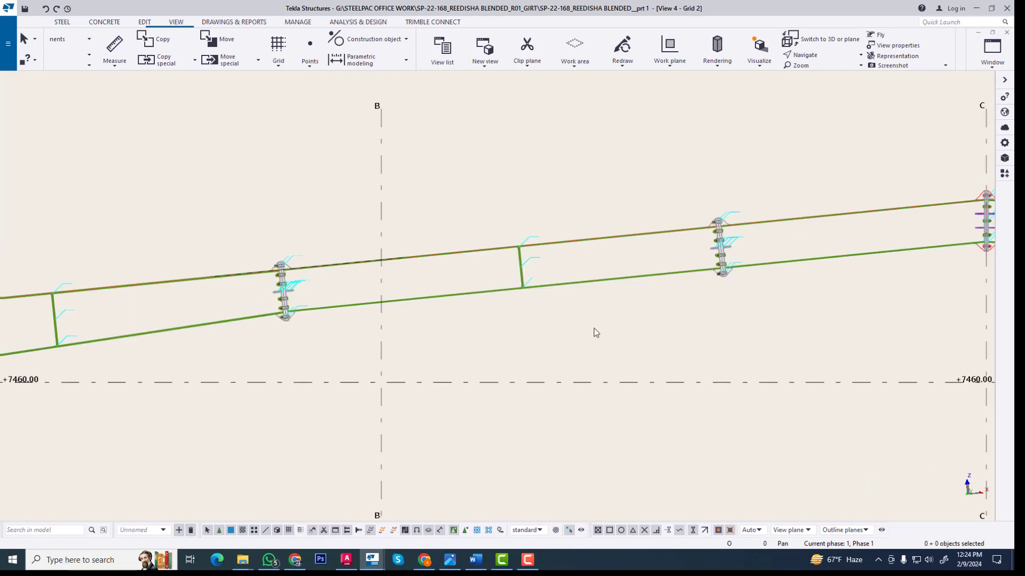
# Check the construction line's alignment with the outer face of the rafter's top flange around grid B
pyautogui.scroll(-6, 514, 302)
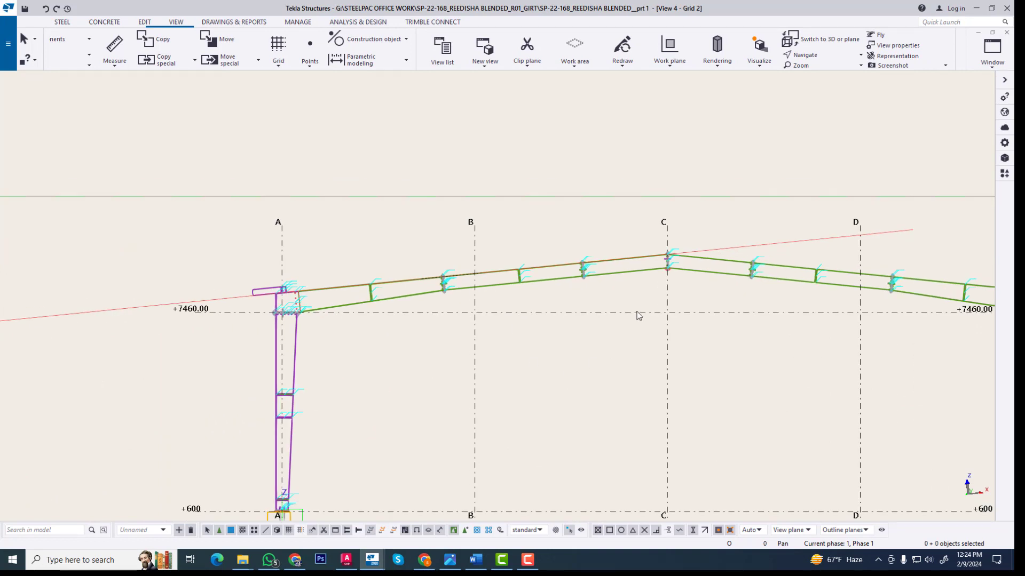
pyautogui.scroll(4, 614, 309)
pyautogui.scroll(-4, 544, 304)
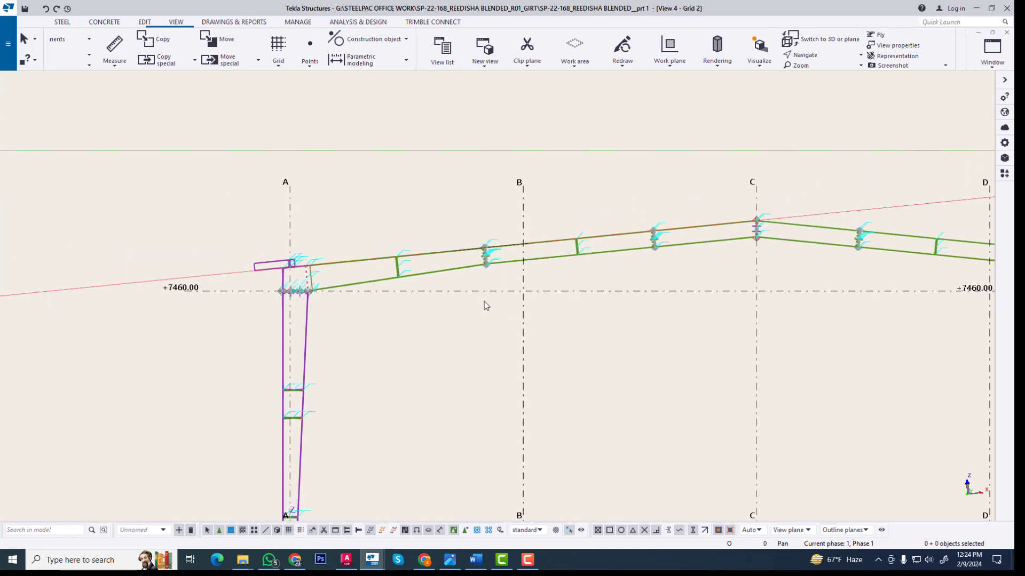
pyautogui.scroll(5, 520, 245)
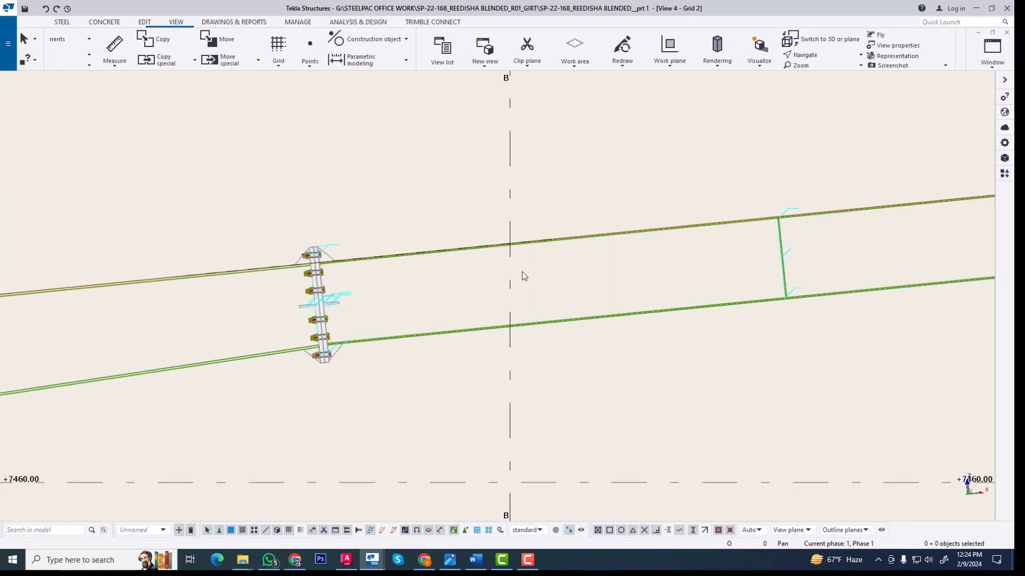
pyautogui.scroll(2, 497, 256)
pyautogui.scroll(-3, 472, 249)
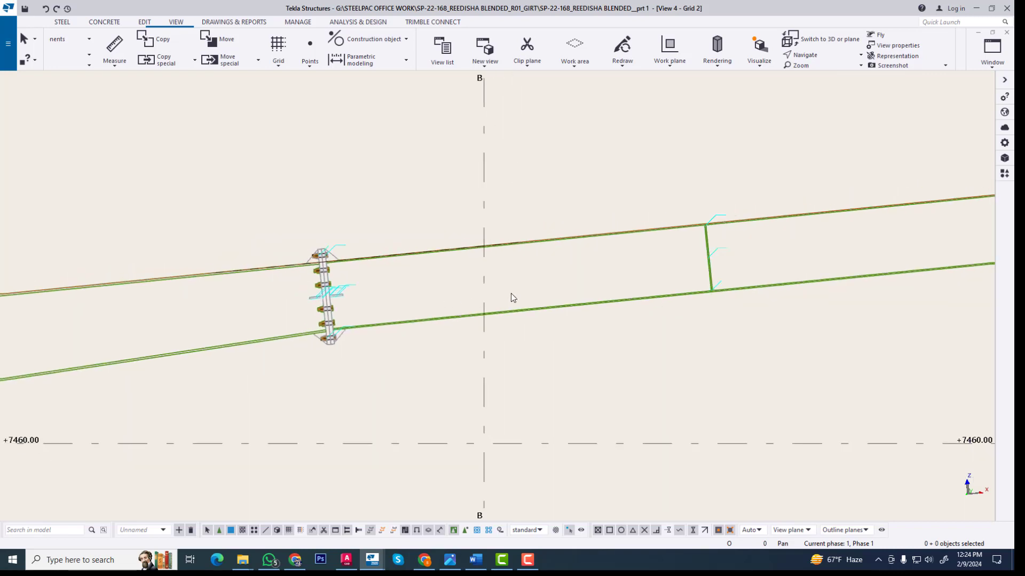
pyautogui.scroll(4, 505, 222)
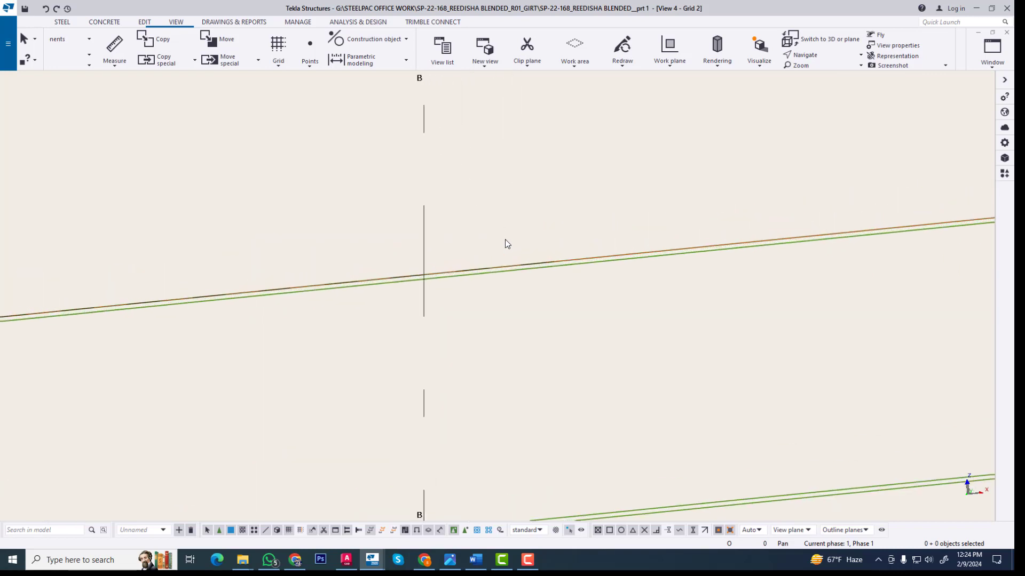
pyautogui.moveTo(479, 258); pyautogui.dragTo(472, 166, button='middle')
pyautogui.scroll(2, 499, 189)
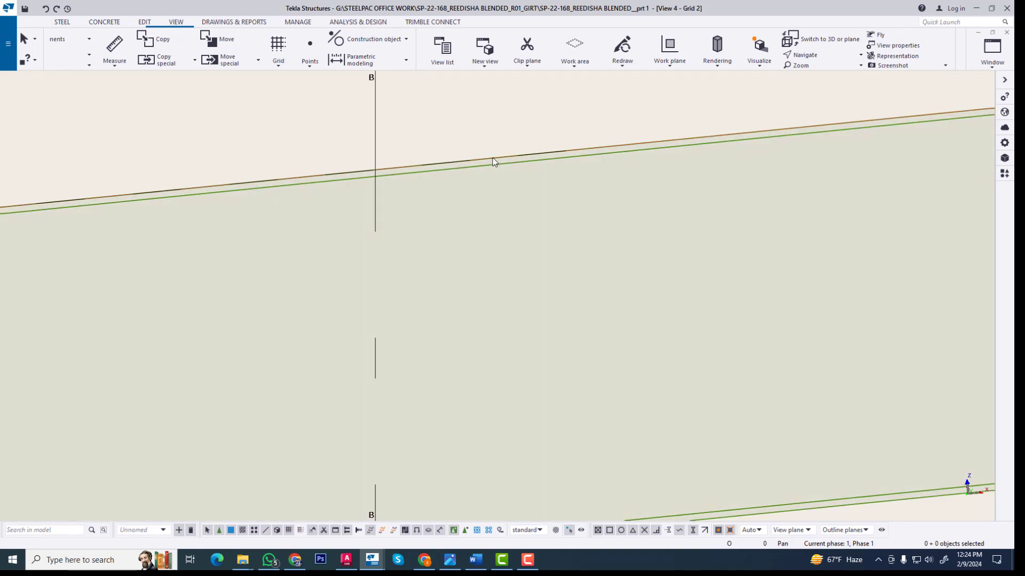
# Copy the construction line 100 mm perpendicularly from the rafter's top flange toward the bottom flange, using its grid B intersection as the base point
pyautogui.click(493, 158)
pyautogui.rightClick(492, 159)
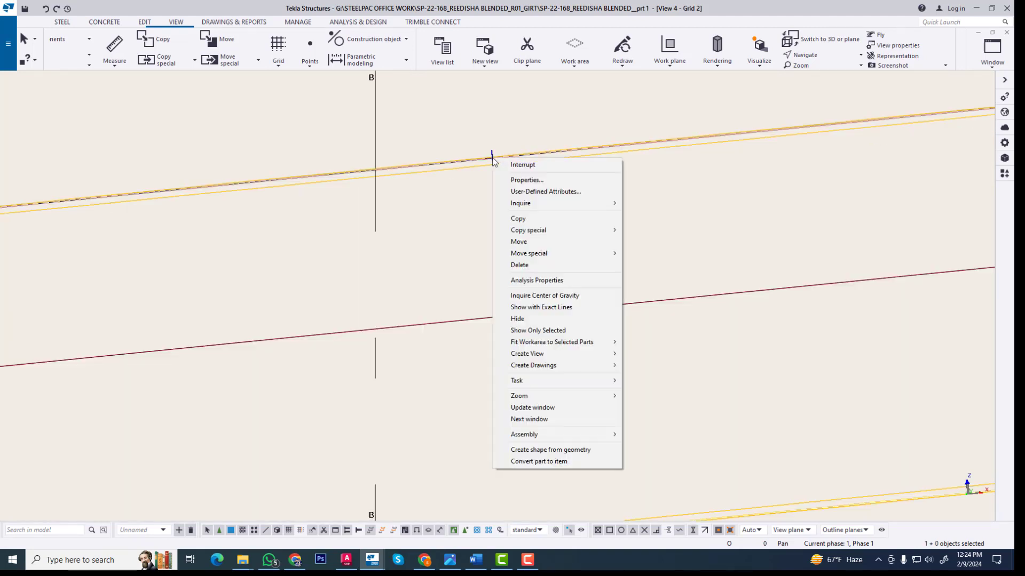
pyautogui.click(412, 287)
pyautogui.scroll(-3, 363, 281)
pyautogui.scroll(-6, 361, 285)
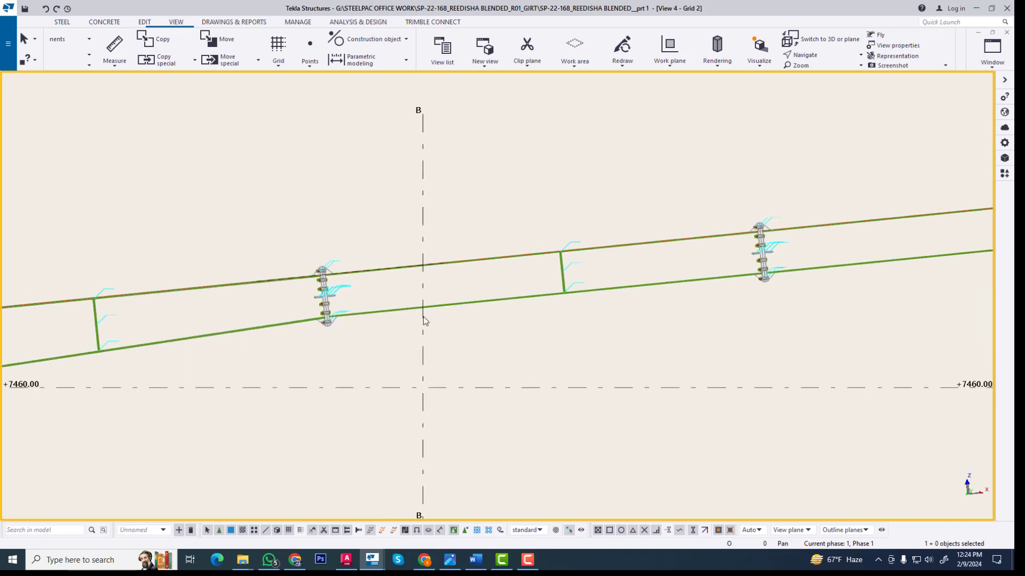
pyautogui.moveTo(210, 325); pyautogui.dragTo(442, 293, button='middle')
pyautogui.moveTo(53, 317); pyautogui.dragTo(269, 283, button='middle')
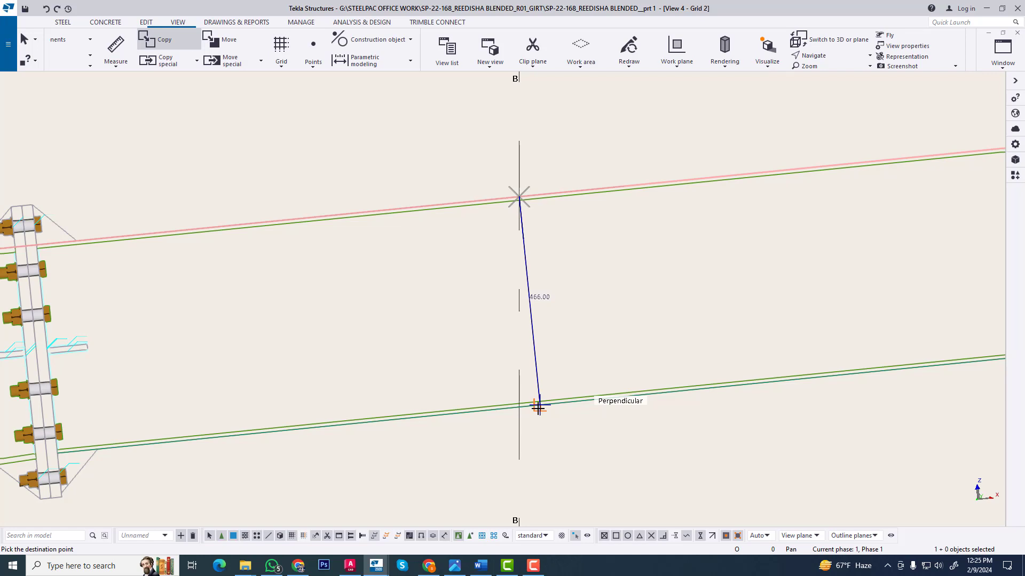
pyautogui.write('100')
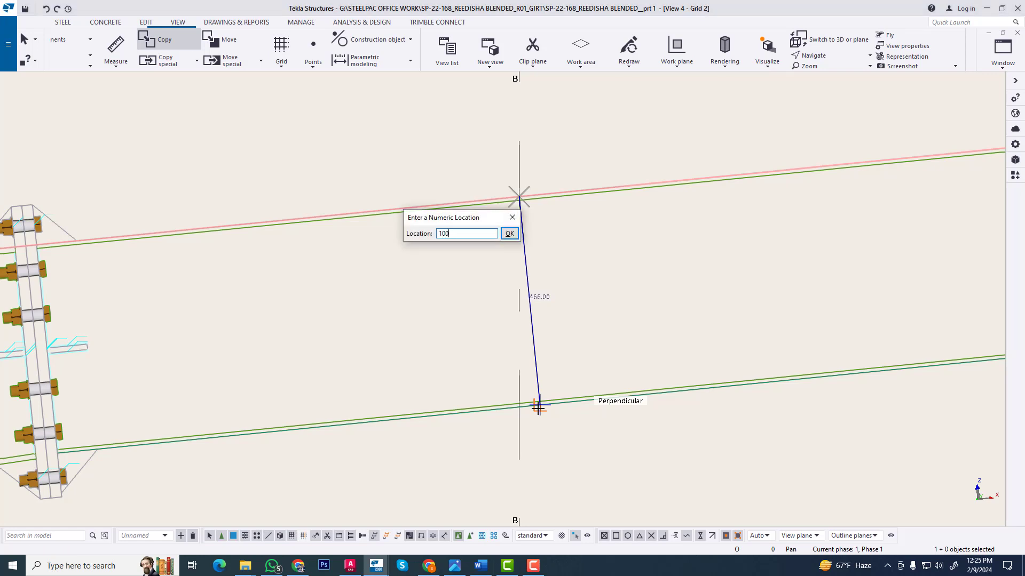
pyautogui.press('Return')
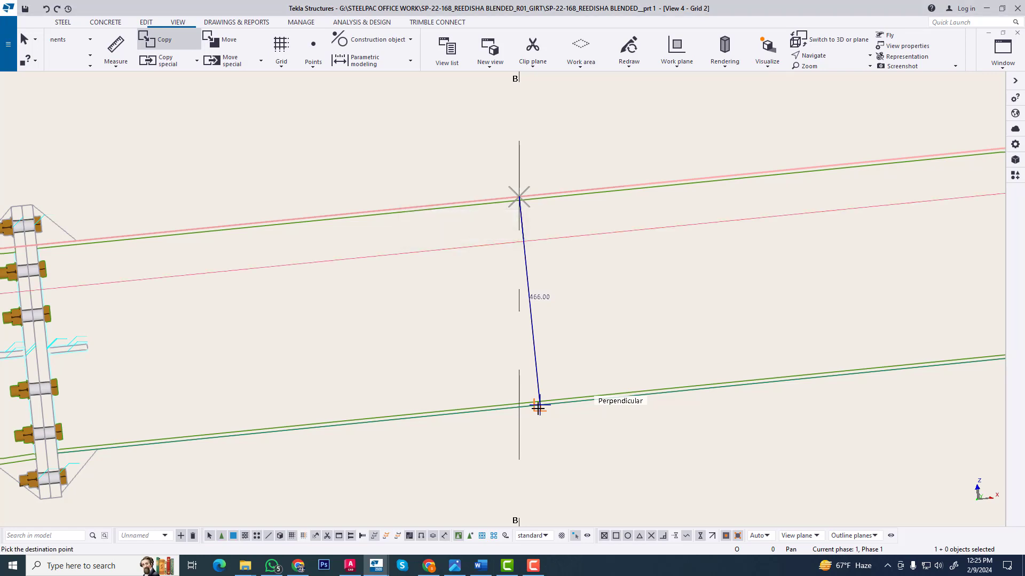
# End the copy and check the offset construction line along the rafter around grid B
pyautogui.rightClick(524, 135)
pyautogui.click(539, 142)
pyautogui.scroll(-5, 425, 328)
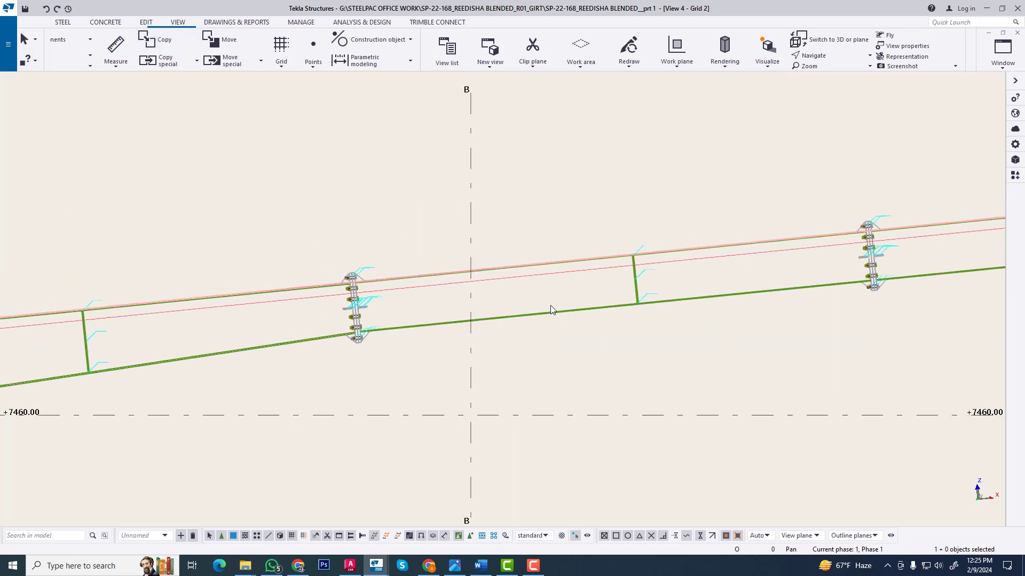
pyautogui.scroll(3, 470, 267)
pyautogui.scroll(-5, 502, 310)
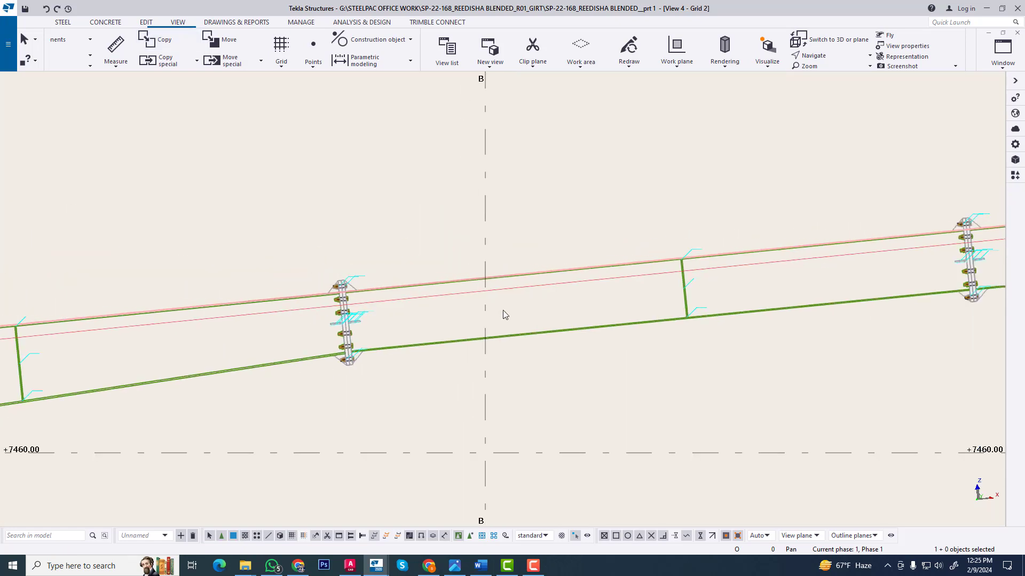
pyautogui.scroll(4, 483, 312)
pyautogui.moveTo(394, 314); pyautogui.dragTo(513, 293, button='middle')
pyautogui.scroll(1, 512, 293)
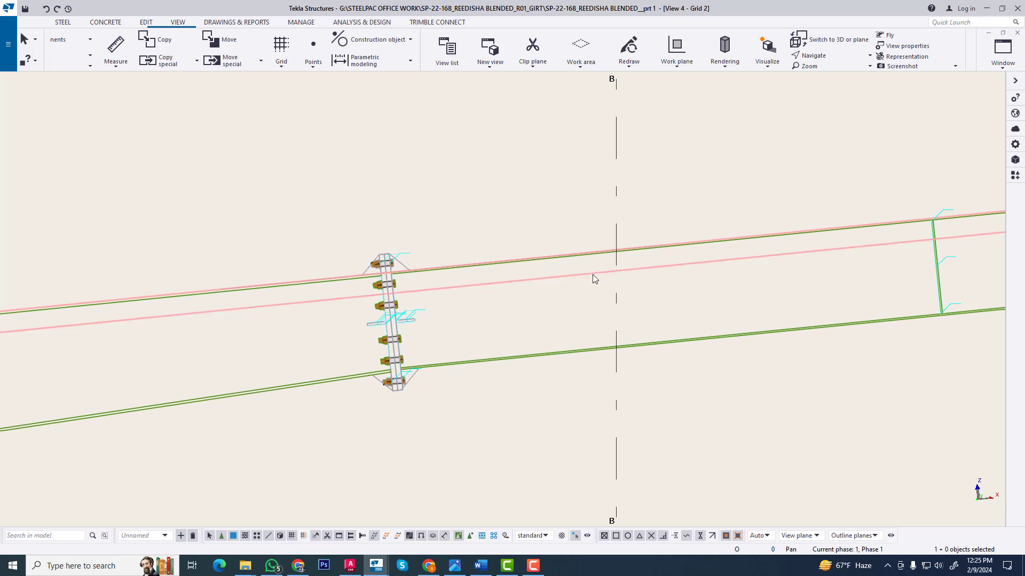
# Examine the frames and construction lines in the 3D view, first in perspective and then in plan across grids A to E
pyautogui.click(1002, 51)
pyautogui.click(983, 148)
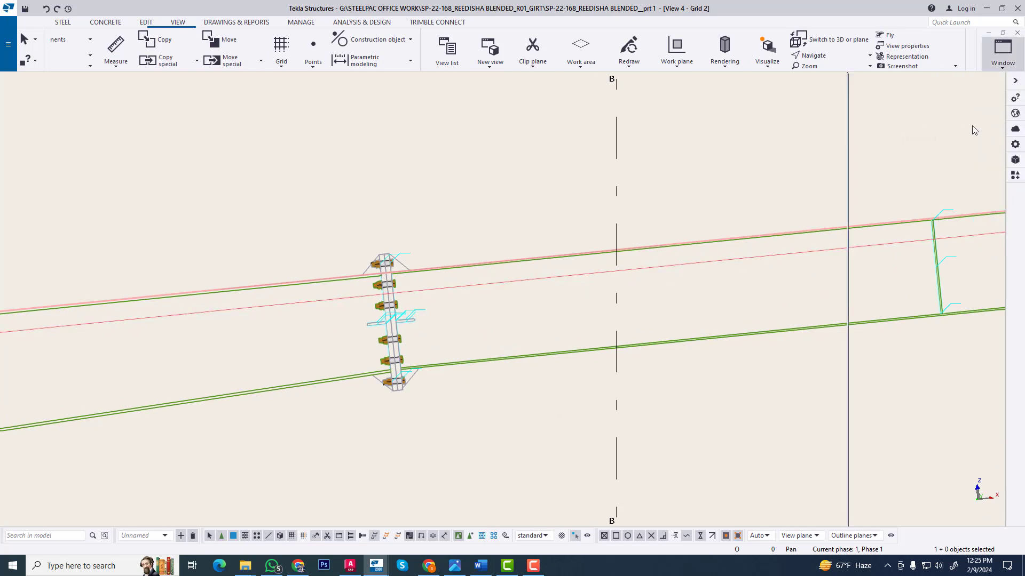
pyautogui.scroll(5, 487, 298)
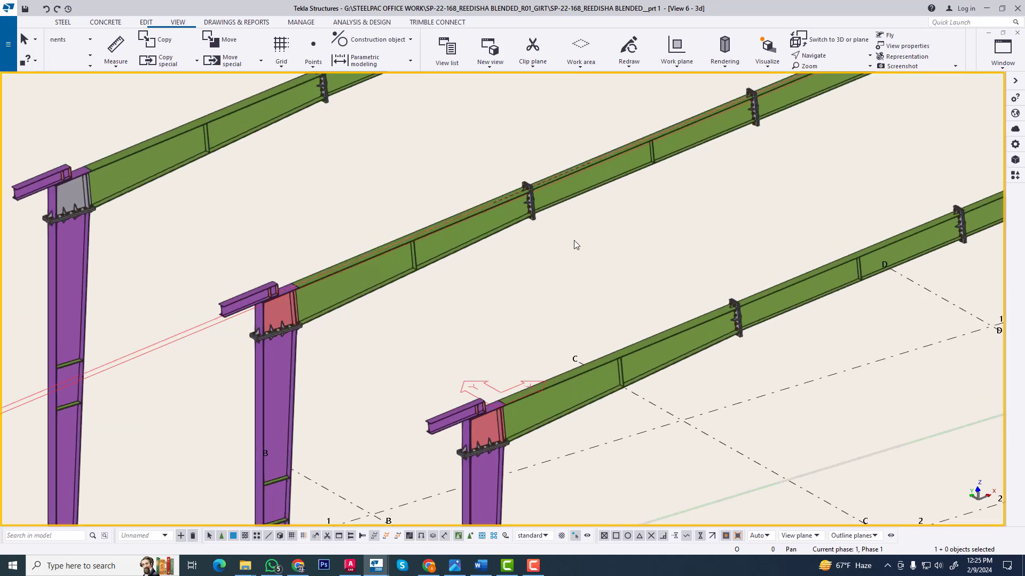
pyautogui.rightClick(574, 241)
pyautogui.click(638, 298)
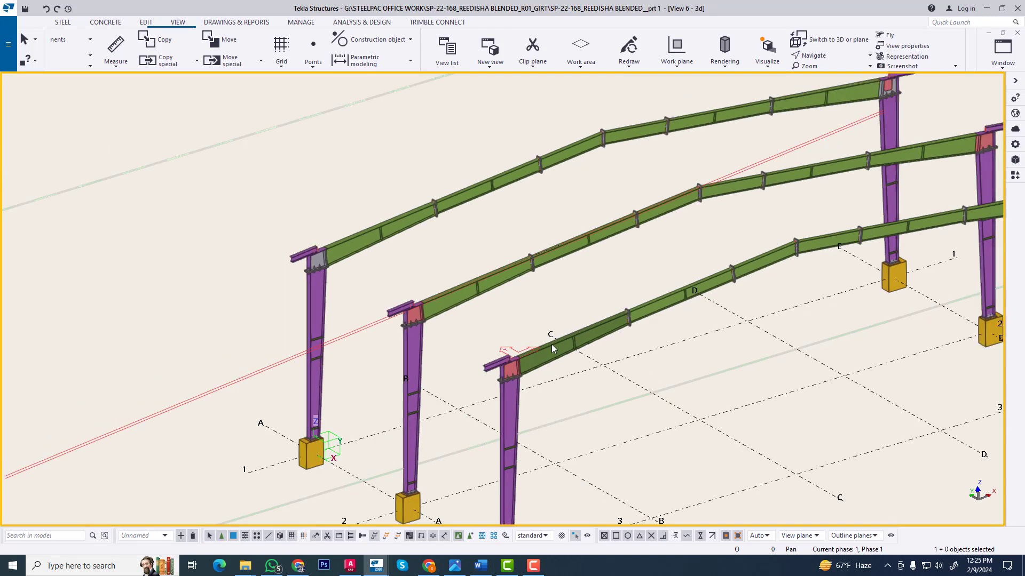
pyautogui.hotkey('ctrl', 'p')
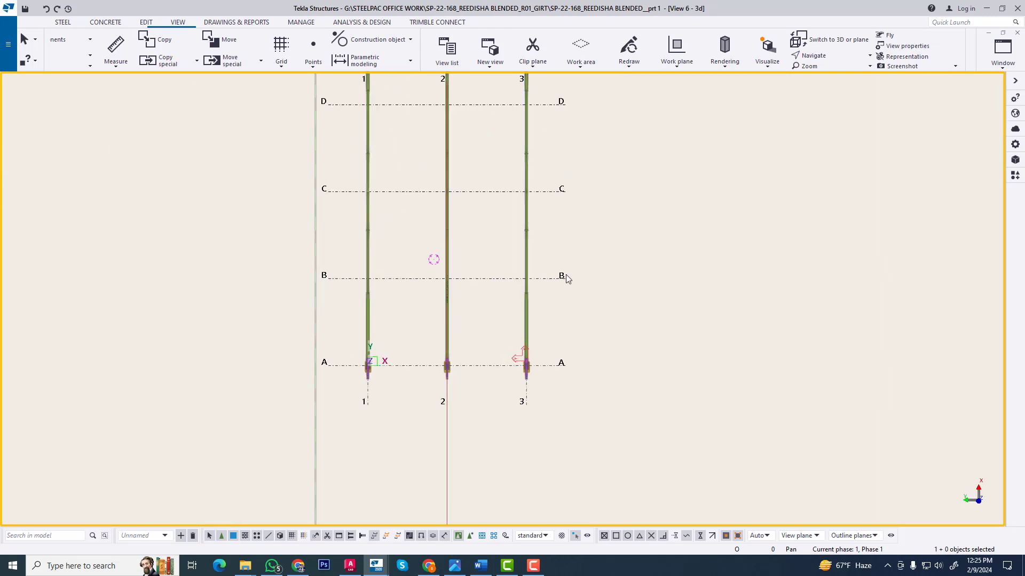
pyautogui.moveTo(433, 270); pyautogui.dragTo(413, 337, button='middle')
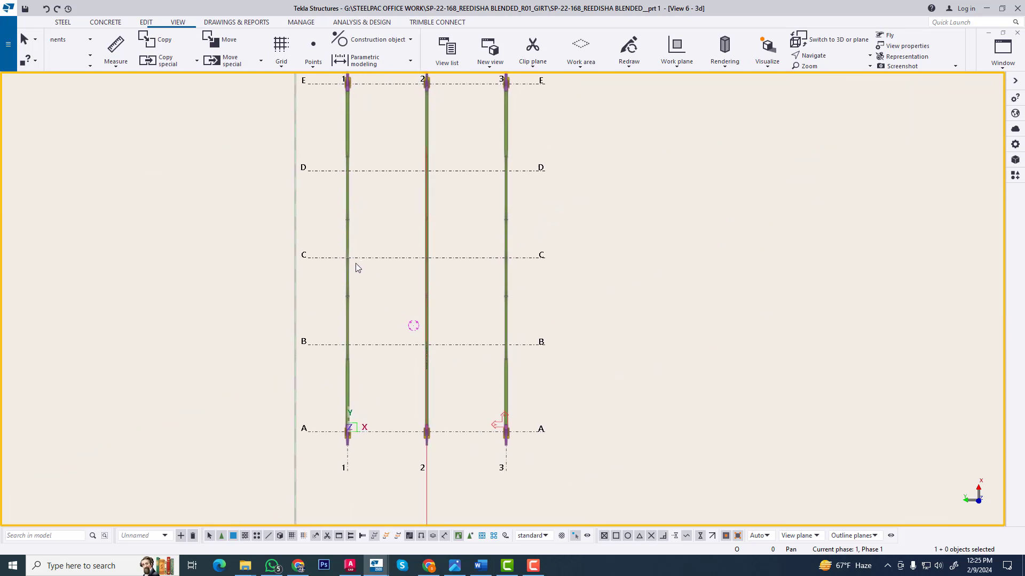
pyautogui.scroll(-3, 480, 273)
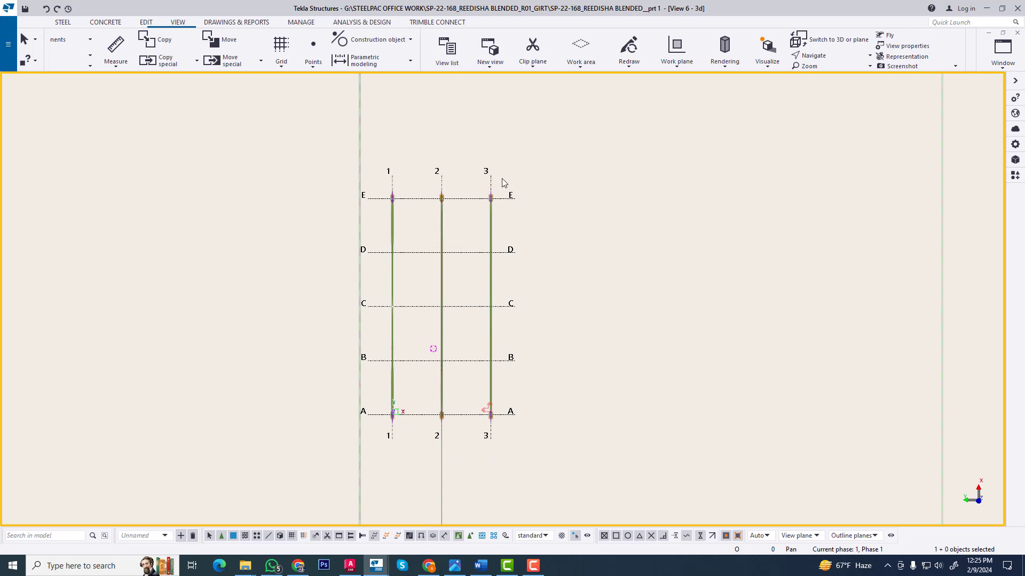
pyautogui.scroll(3, 447, 421)
# In the Grid 2 elevation, draw construction lines along grid B and from its top-flange intersection perpendicular to the rafter's bottom flange
pyautogui.click(1003, 50)
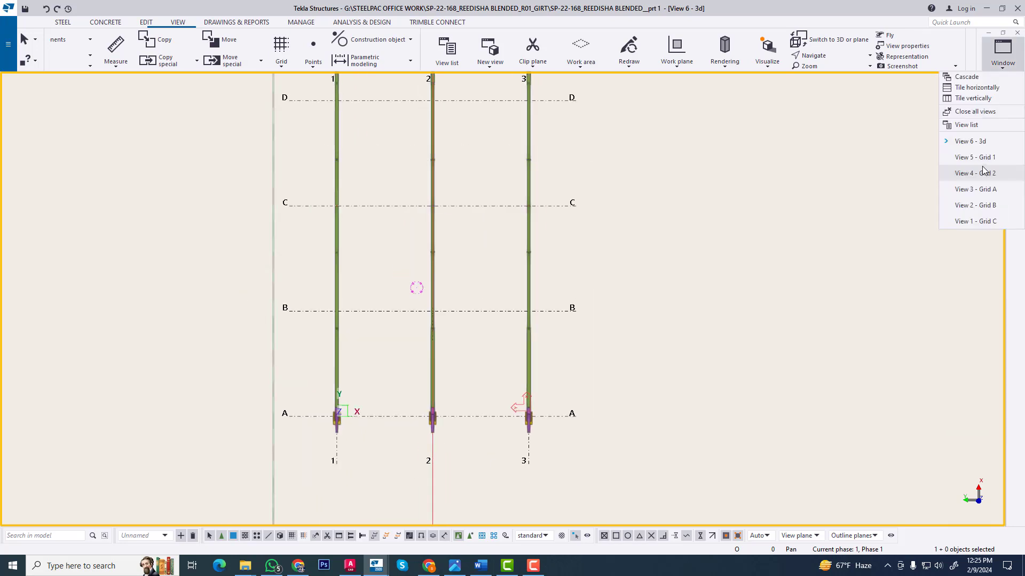
pyautogui.click(985, 174)
pyautogui.scroll(3, 597, 296)
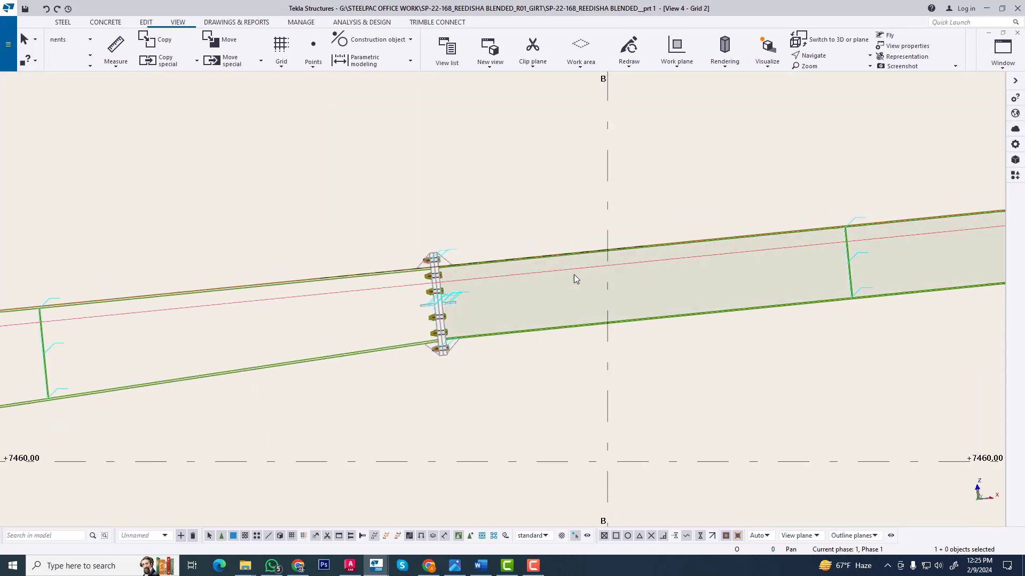
pyautogui.scroll(4, 528, 288)
pyautogui.scroll(-5, 526, 213)
pyautogui.click(378, 39)
pyautogui.click(368, 86)
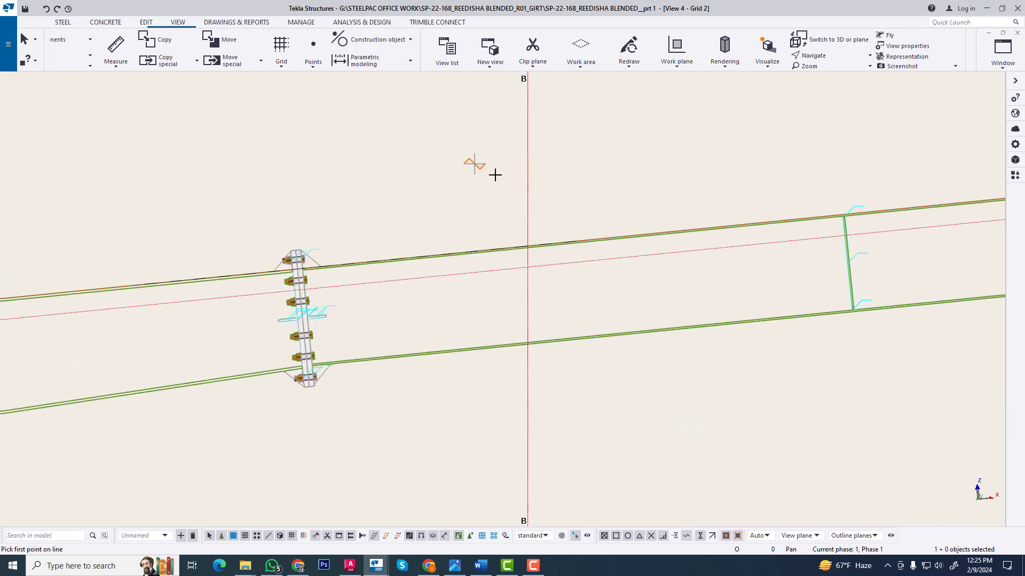
pyautogui.click(529, 249)
pyautogui.scroll(2, 556, 337)
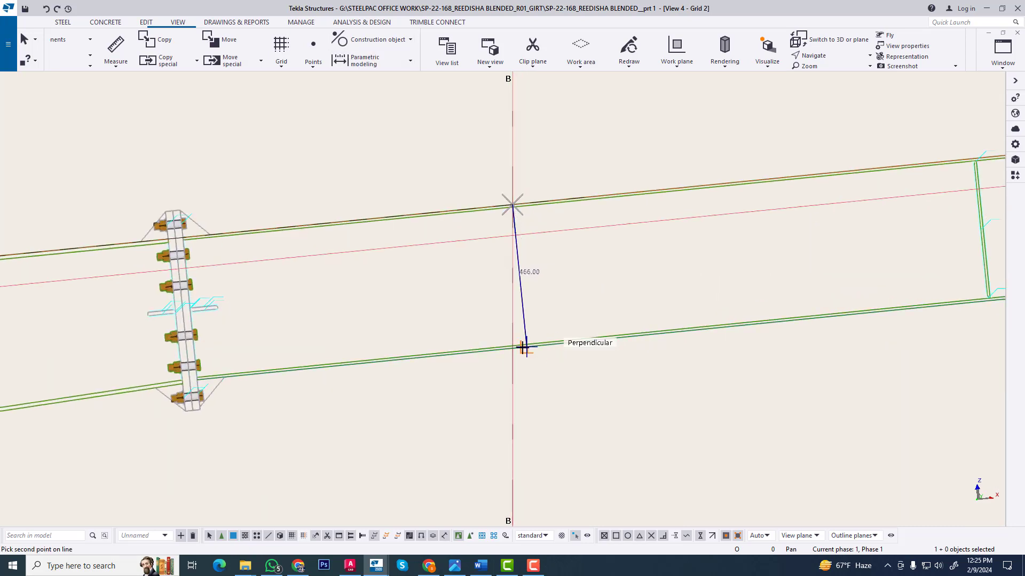
pyautogui.click(447, 379)
pyautogui.rightClick(443, 265)
pyautogui.click(455, 270)
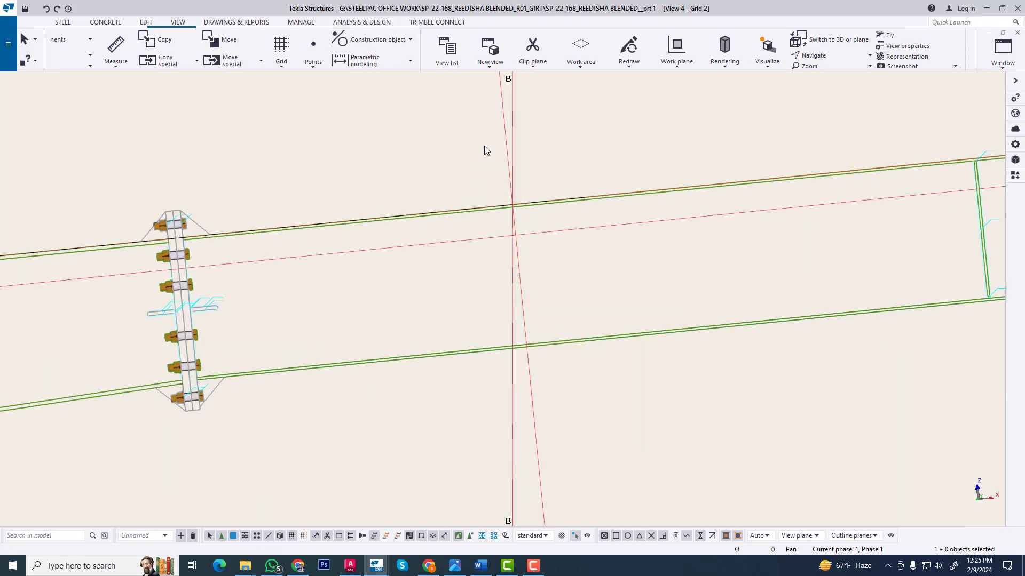
# Inspect the crossing construction lines at grid B and the roof rod bracing in the complete building model, and return to the Grid 2 elevation
pyautogui.scroll(3, 482, 300)
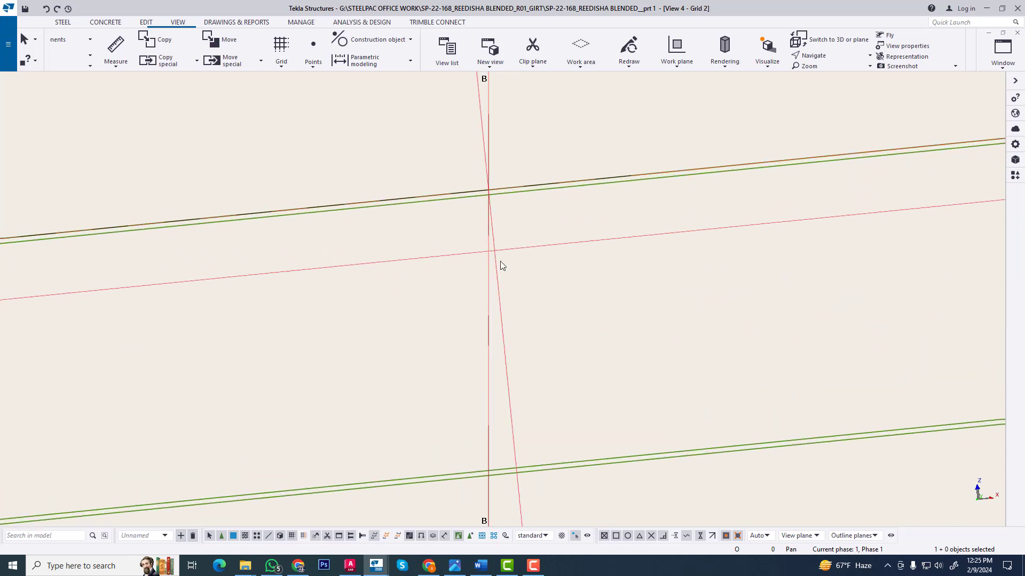
pyautogui.scroll(-2, 495, 152)
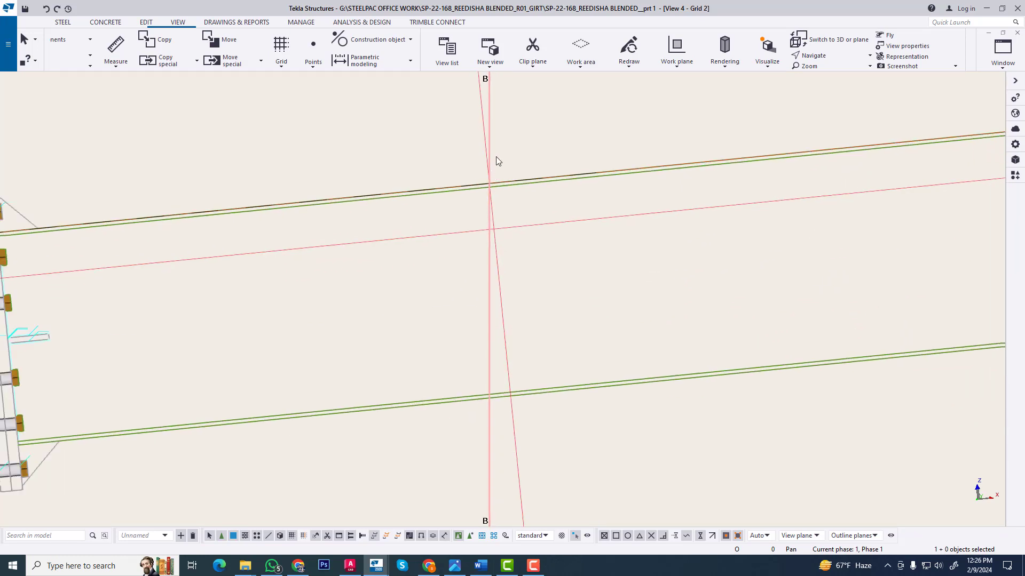
pyautogui.scroll(-1, 385, 304)
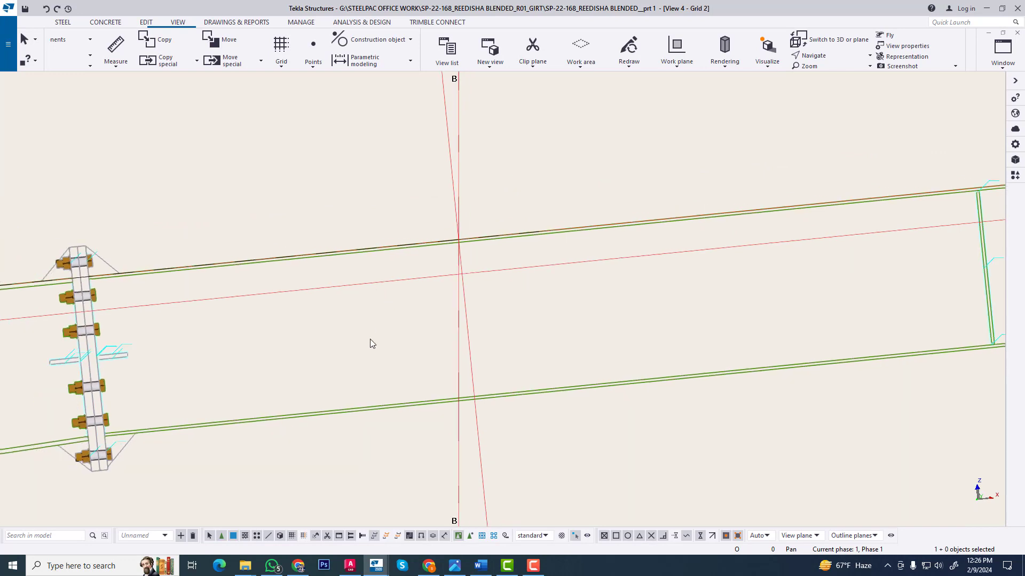
pyautogui.click(445, 114)
pyautogui.rightClick(445, 114)
pyautogui.click(615, 171)
pyautogui.click(531, 292)
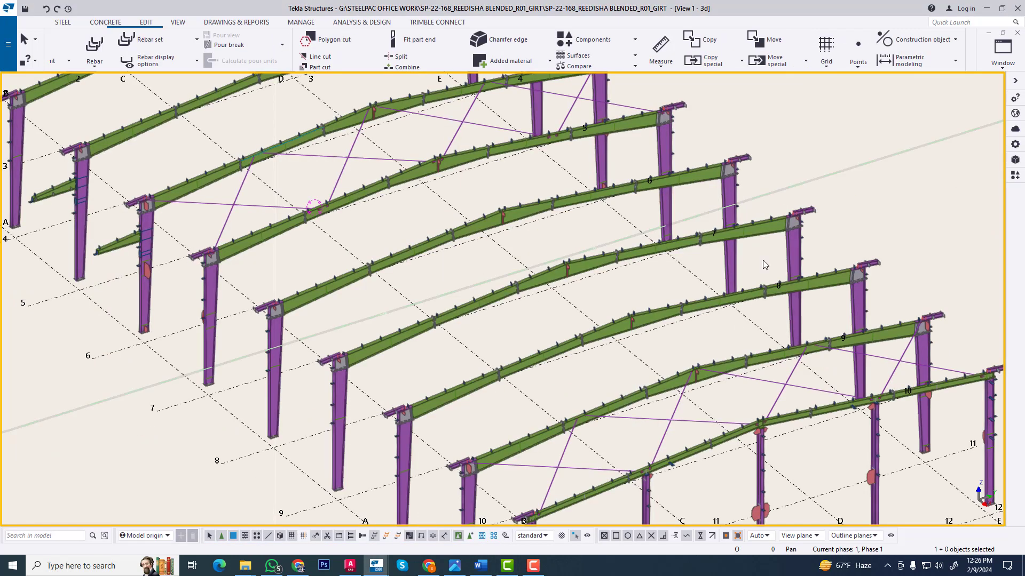
pyautogui.click(985, 59)
pyautogui.click(926, 156)
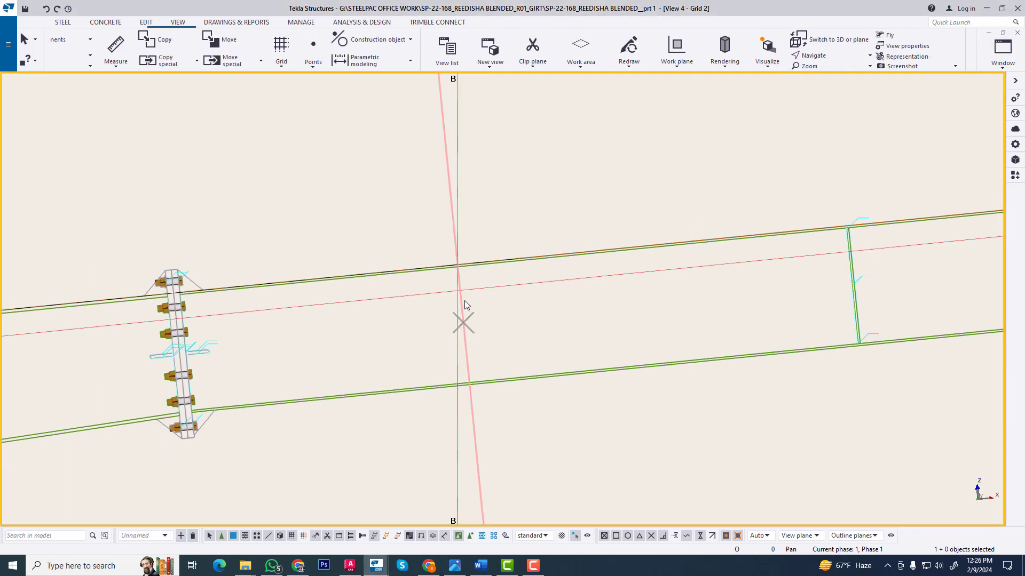
# Copy the perpendicular construction line 250 mm along the rafter's top flange toward the ridge, without expanding the work area
pyautogui.scroll(4, 465, 302)
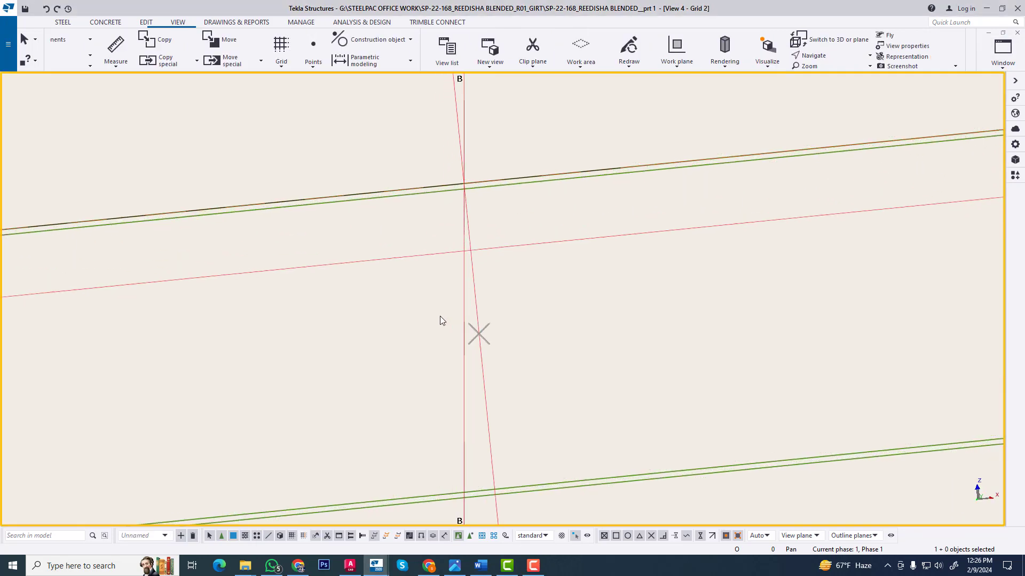
pyautogui.click(455, 99)
pyautogui.rightClick(465, 93)
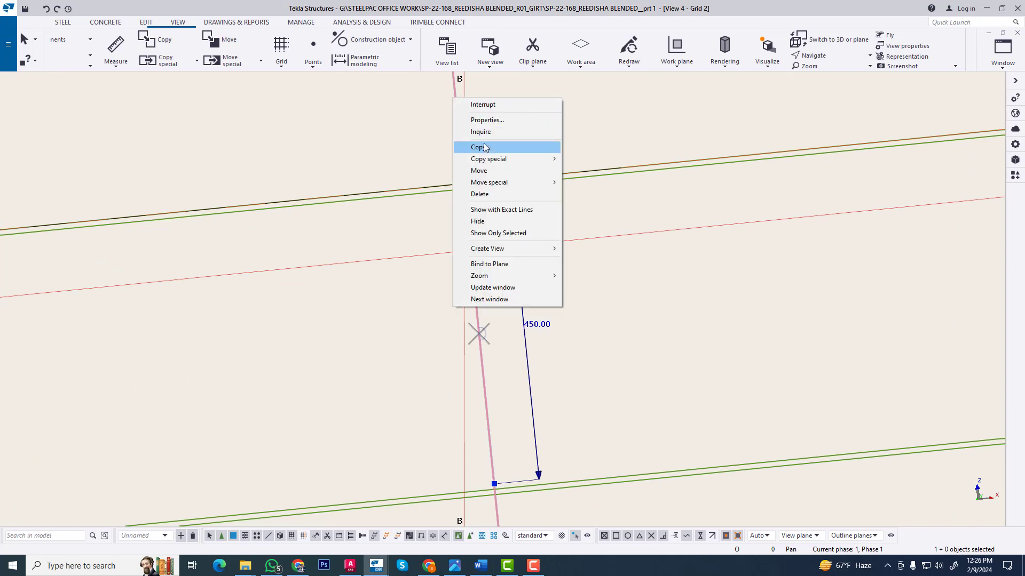
pyautogui.click(483, 147)
pyautogui.click(463, 186)
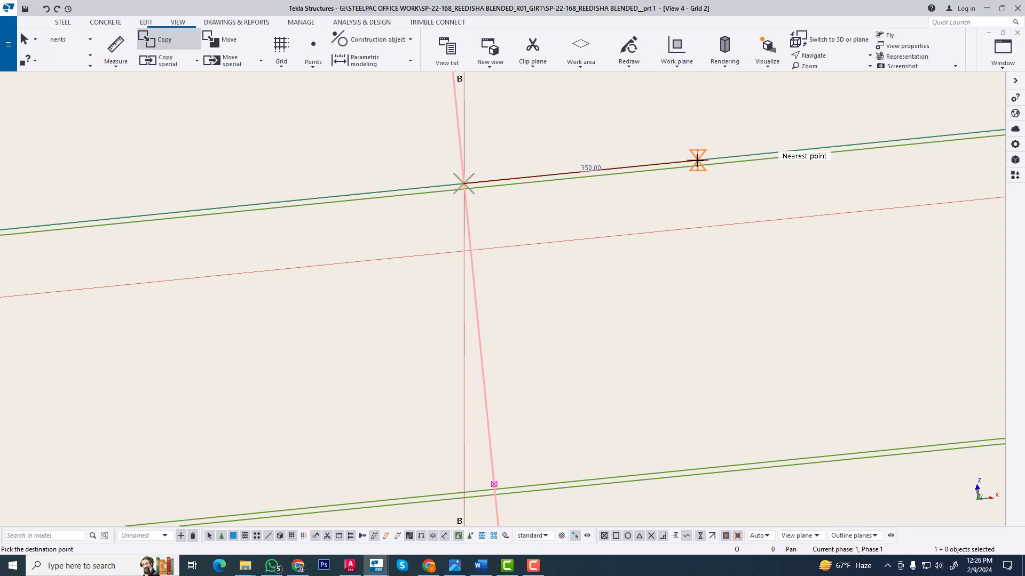
pyautogui.write('250')
pyautogui.press('Return')
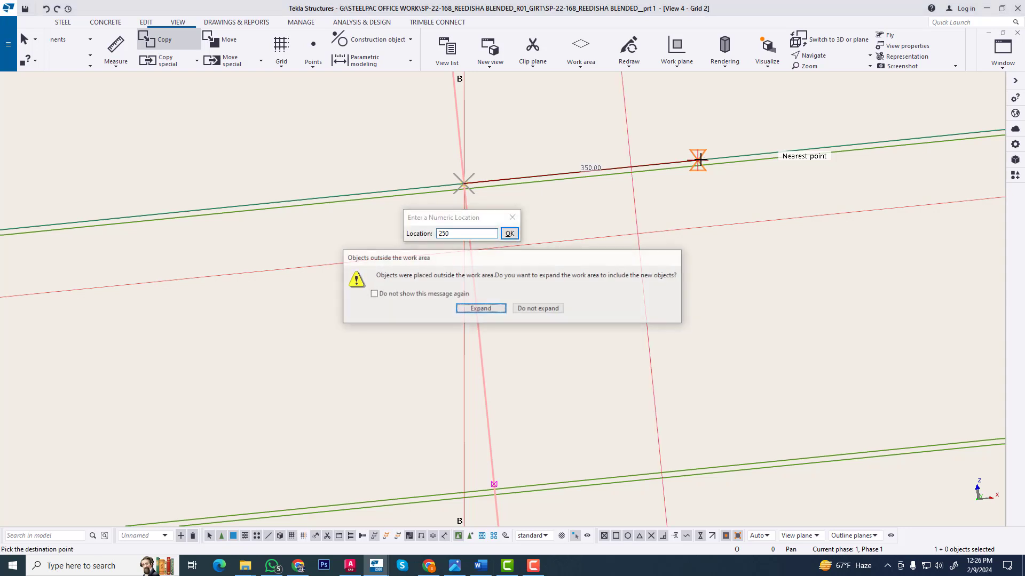
pyautogui.click(547, 310)
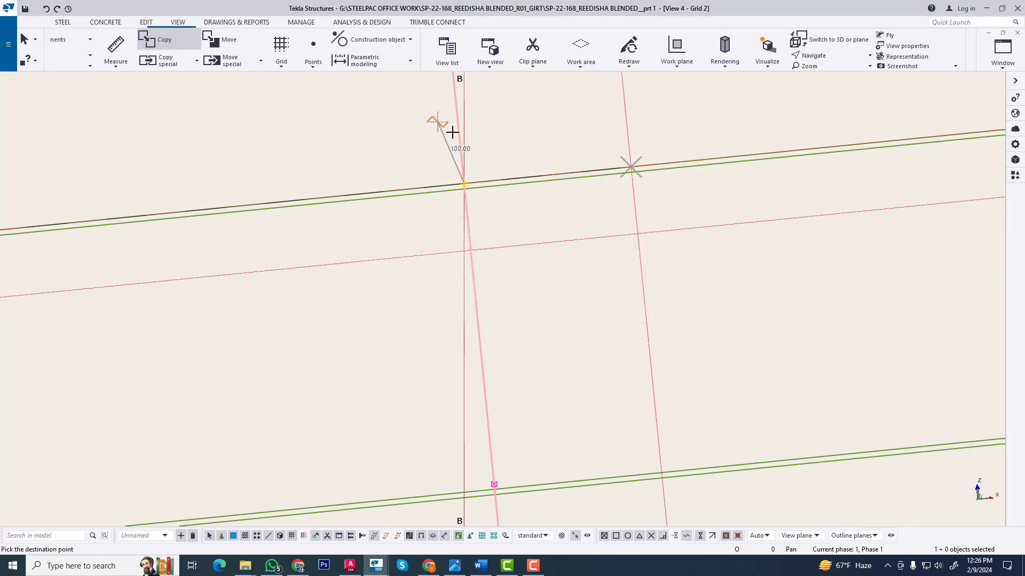
# Copy the same perpendicular line 250 mm along the top flange toward grid A, leave the work area unexpanded, and end the copy
pyautogui.write('0')
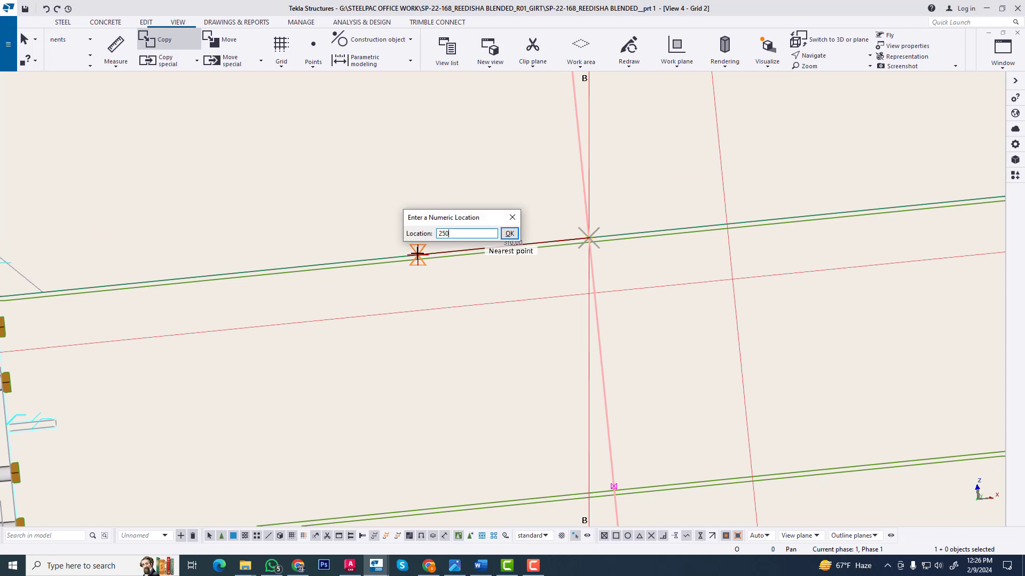
pyautogui.press('Return')
pyautogui.click(536, 310)
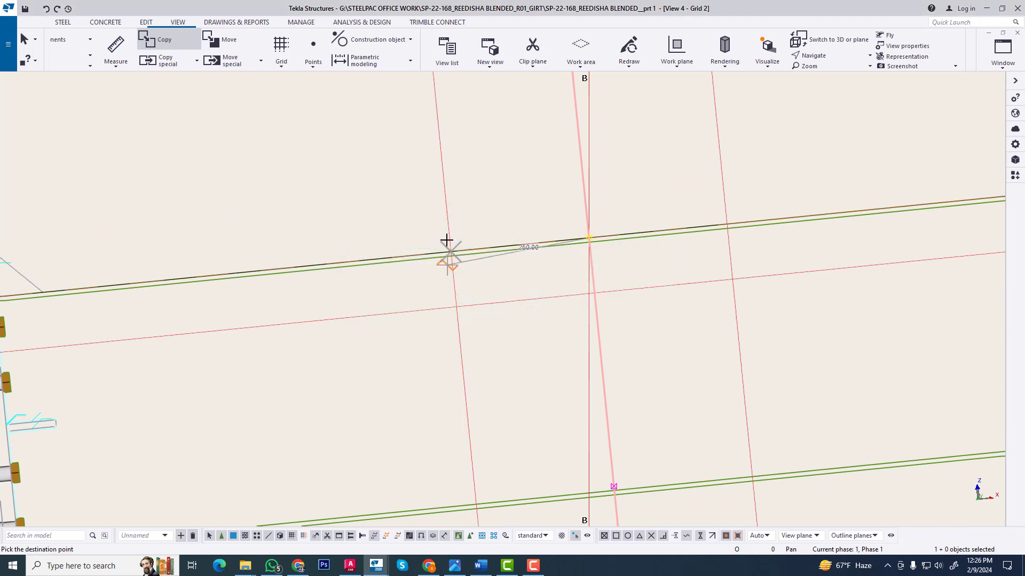
pyautogui.rightClick(449, 197)
pyautogui.click(489, 206)
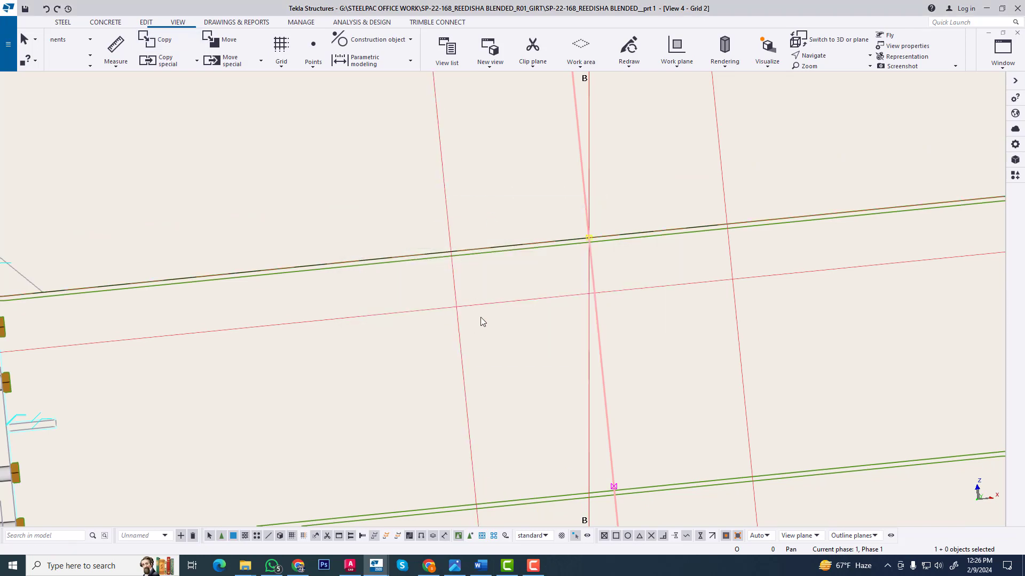
# Review the perpendicular construction lines in the 3D view and around grid B in the Grid 2 elevation
pyautogui.click(1009, 52)
pyautogui.click(955, 141)
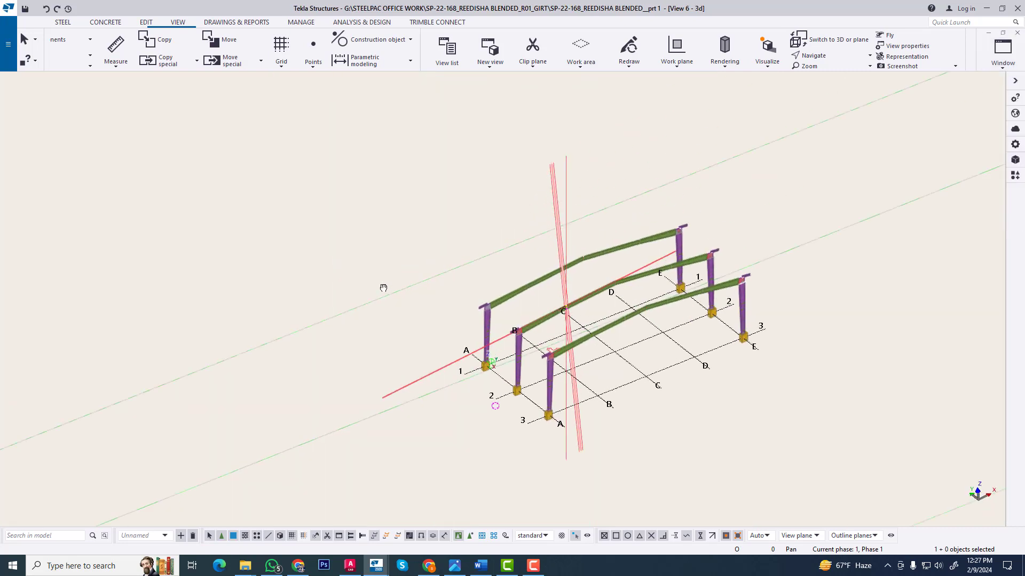
pyautogui.scroll(2, 541, 341)
pyautogui.click(1002, 51)
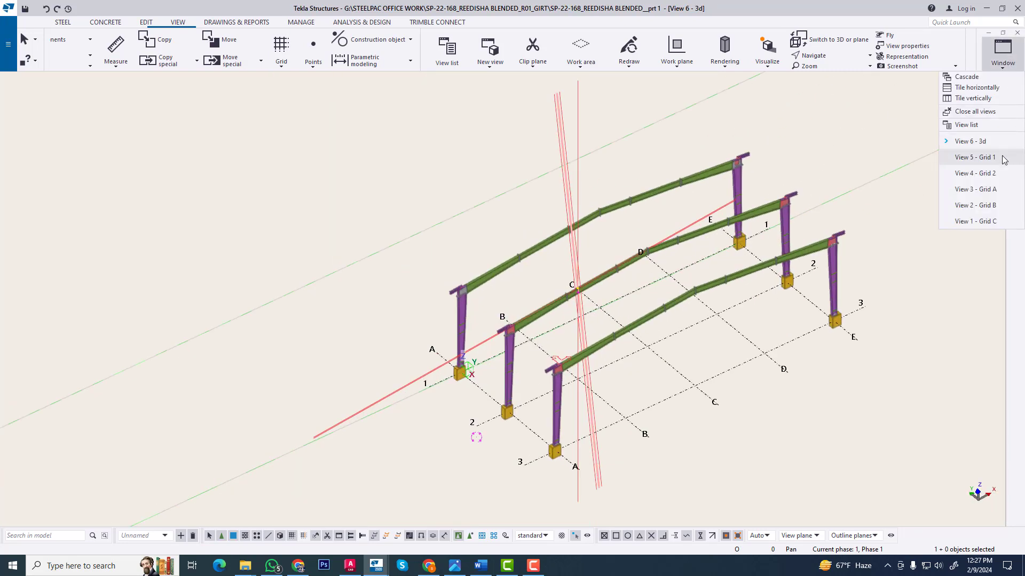
pyautogui.click(955, 171)
pyautogui.scroll(-4, 670, 301)
pyautogui.moveTo(638, 251); pyautogui.dragTo(514, 184)
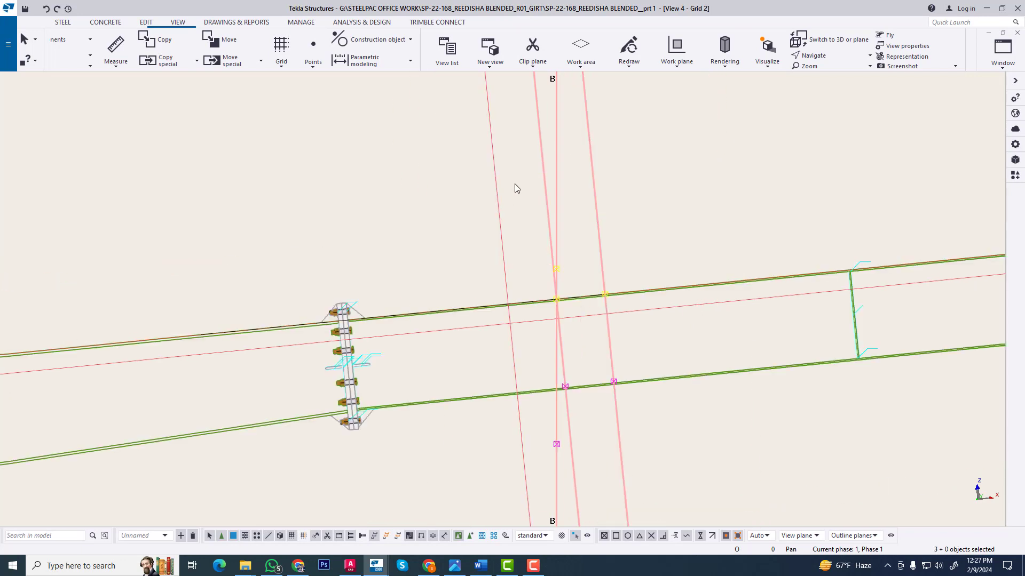
pyautogui.click(665, 186)
# Draw a vertical construction line along grid A through the column-to-rafter connection in the Grid 2 elevation
pyautogui.scroll(-5, 487, 226)
pyautogui.moveTo(420, 321); pyautogui.dragTo(714, 295, button='middle')
pyautogui.scroll(5, 489, 275)
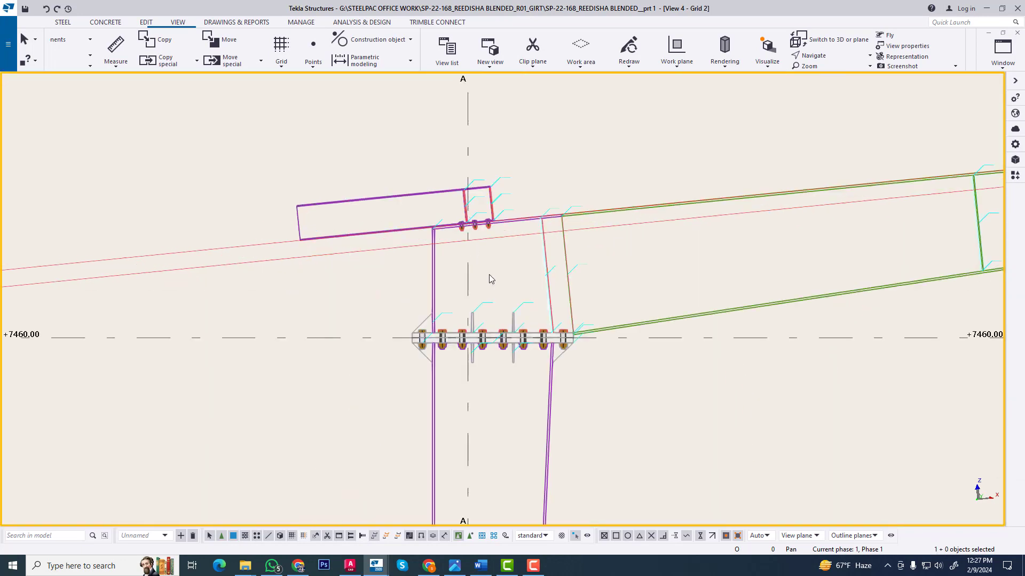
pyautogui.moveTo(477, 242); pyautogui.dragTo(480, 262, button='middle')
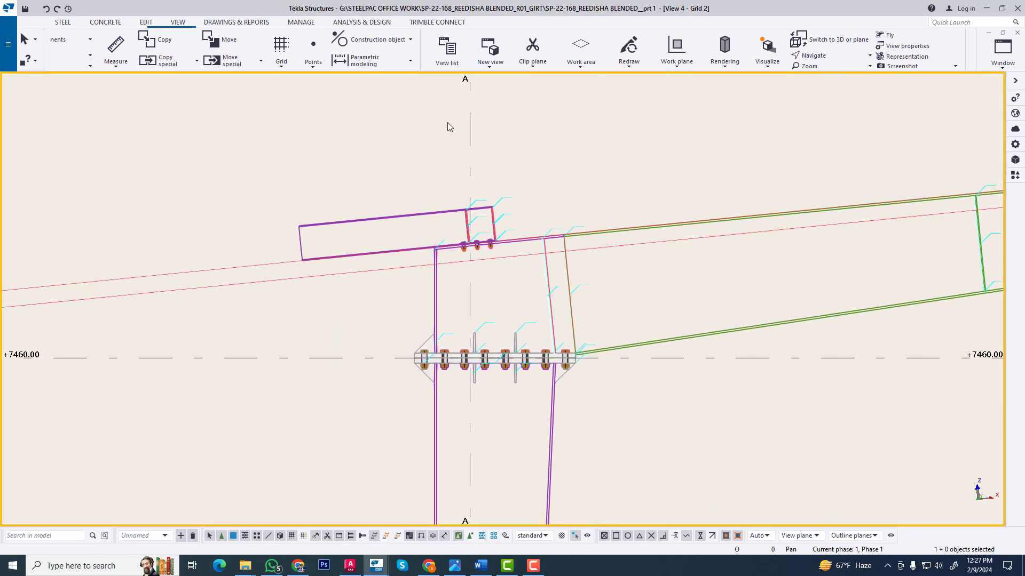
pyautogui.click(398, 40)
pyautogui.click(374, 64)
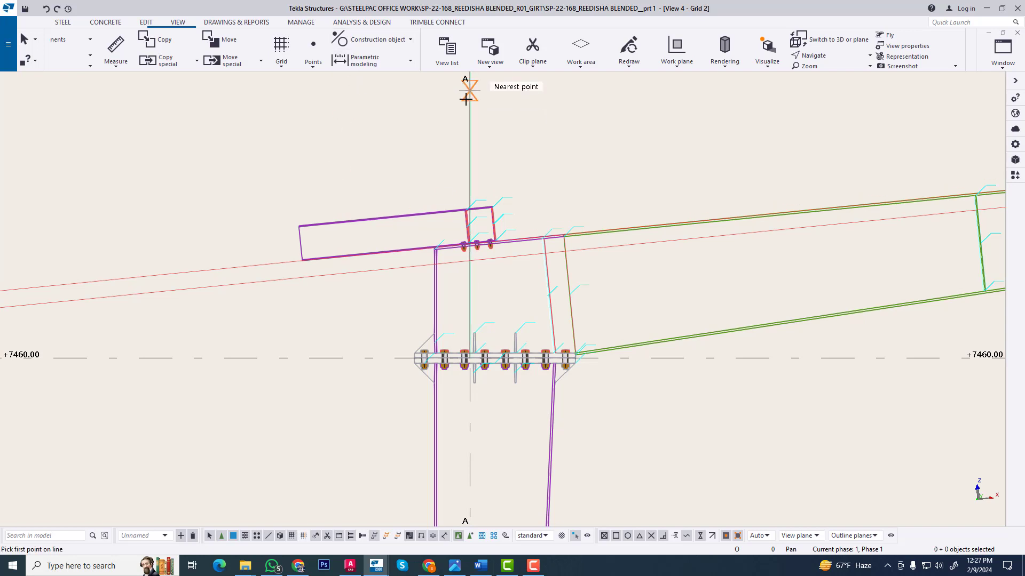
pyautogui.click(470, 107)
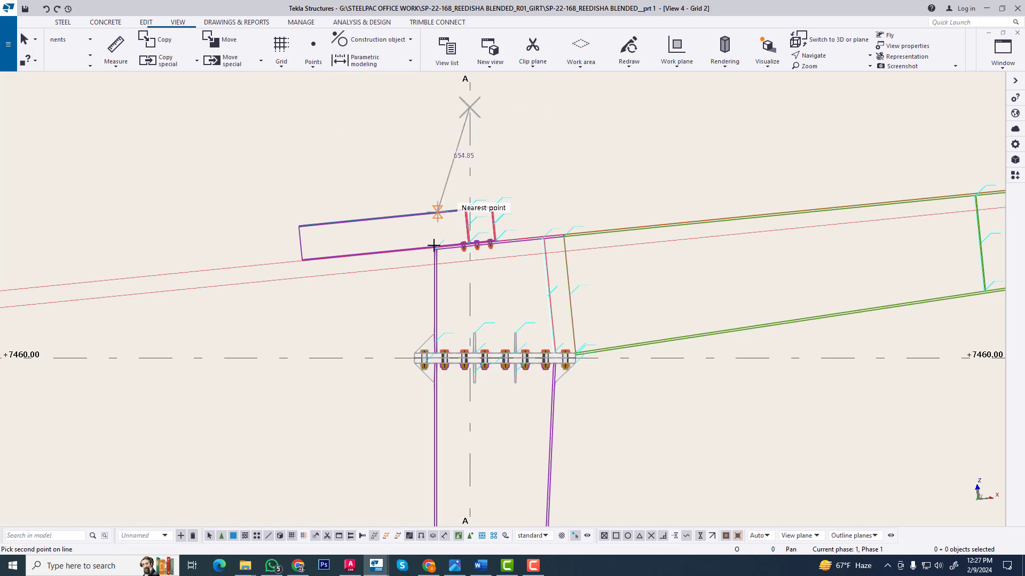
pyautogui.click(469, 451)
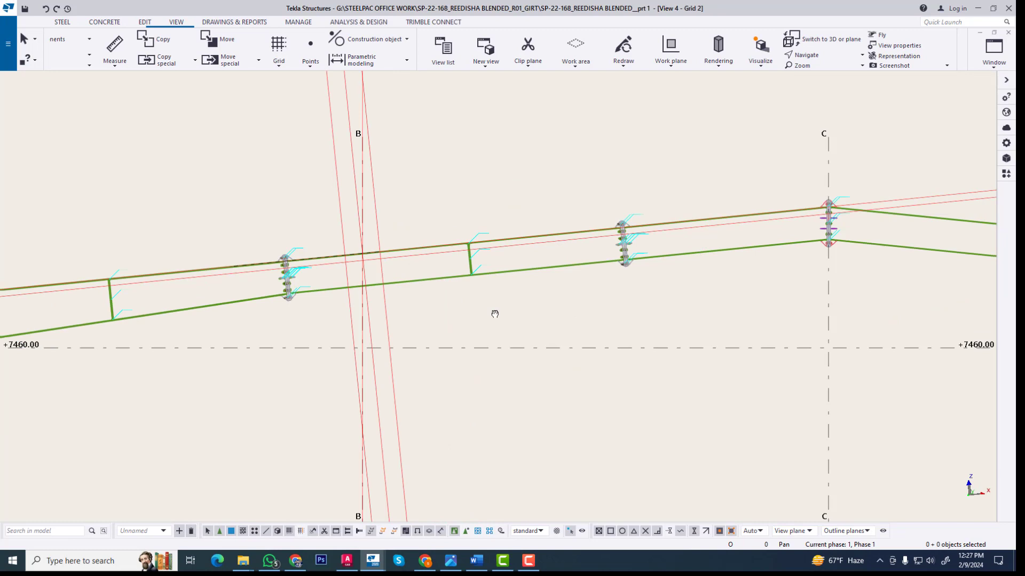
# Draw a vertical construction line along grid C through the ridge connection in the Grid 2 elevation
pyautogui.moveTo(494, 313); pyautogui.dragTo(421, 304, button='middle')
pyautogui.scroll(8, 695, 238)
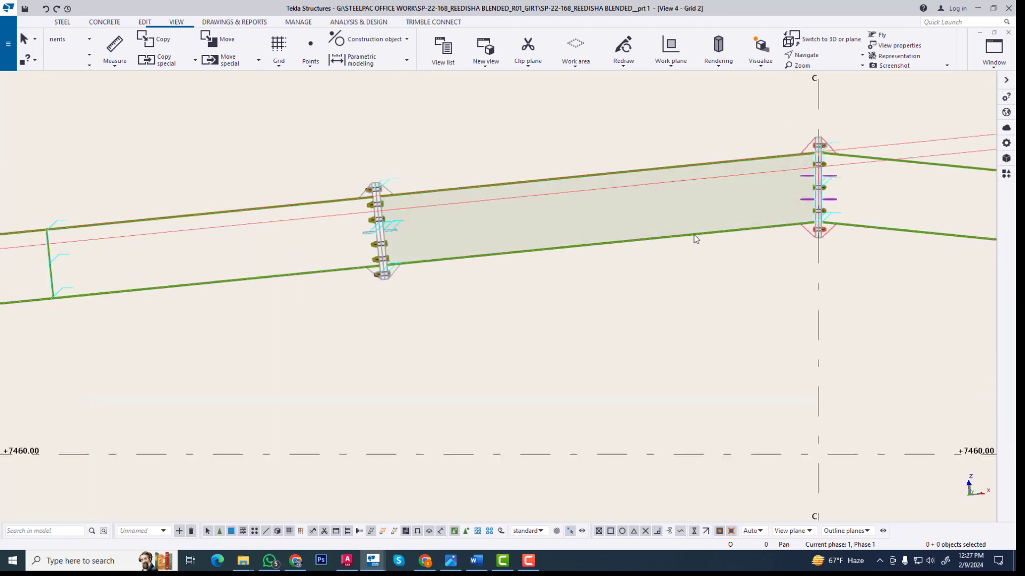
pyautogui.moveTo(736, 196); pyautogui.dragTo(500, 237, button='middle')
pyautogui.click(407, 39)
pyautogui.click(366, 80)
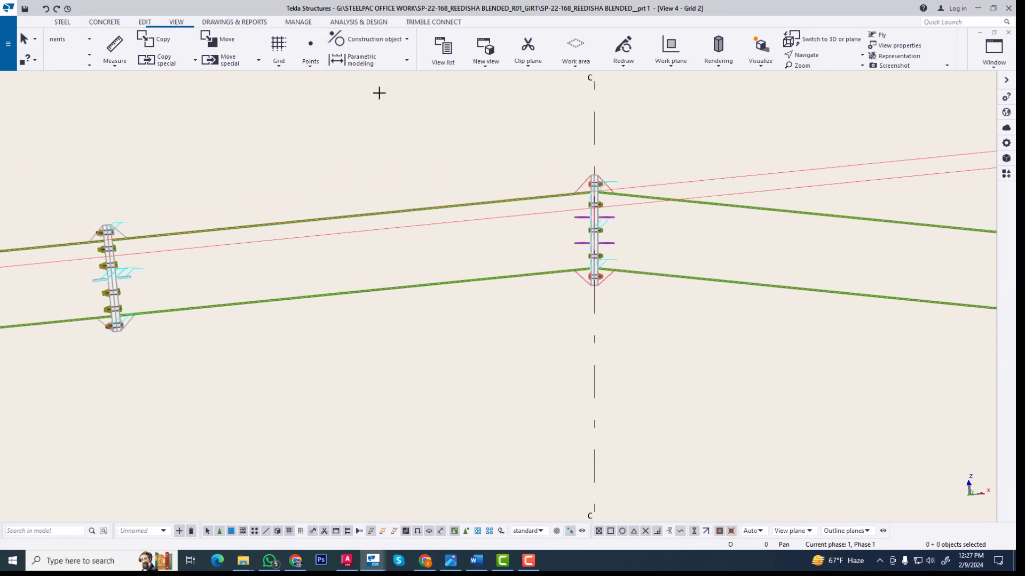
pyautogui.scroll(1, 542, 131)
pyautogui.click(611, 100)
pyautogui.click(611, 420)
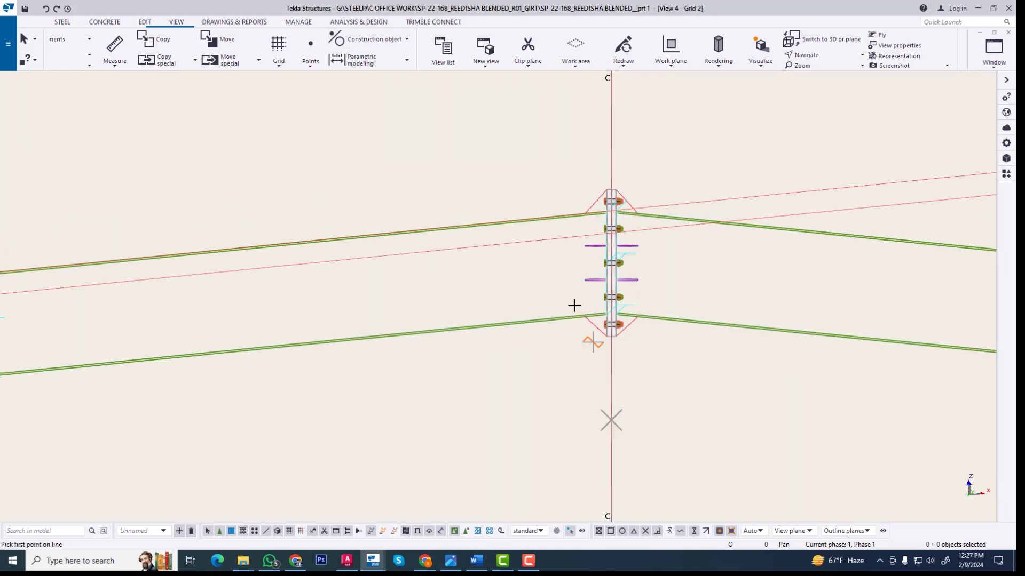
pyautogui.rightClick(527, 175)
pyautogui.click(563, 182)
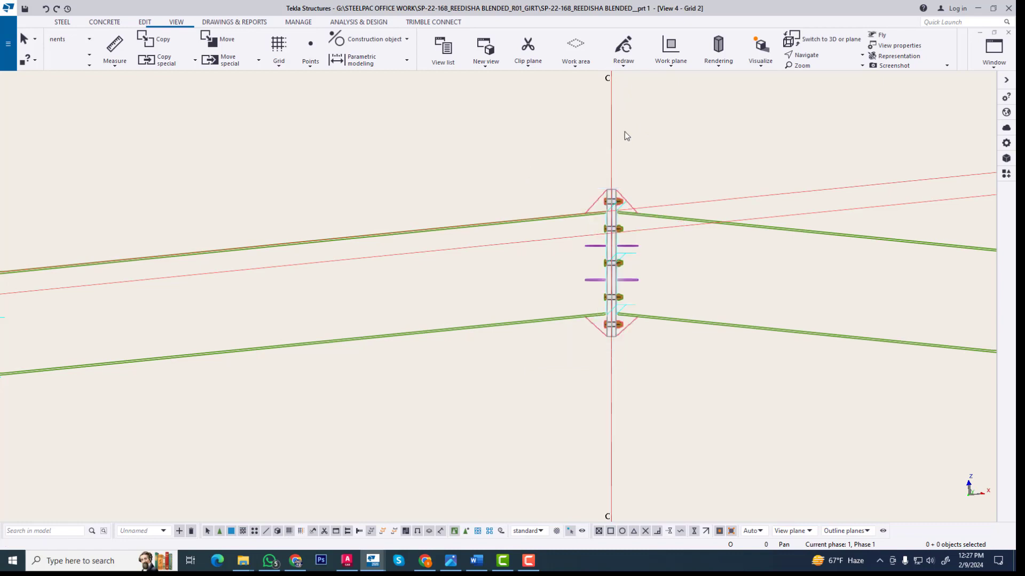
# Copy the grid C construction line 300 mm horizontally toward grid B, without expanding the work area
pyautogui.rightClick(610, 124)
pyautogui.click(640, 176)
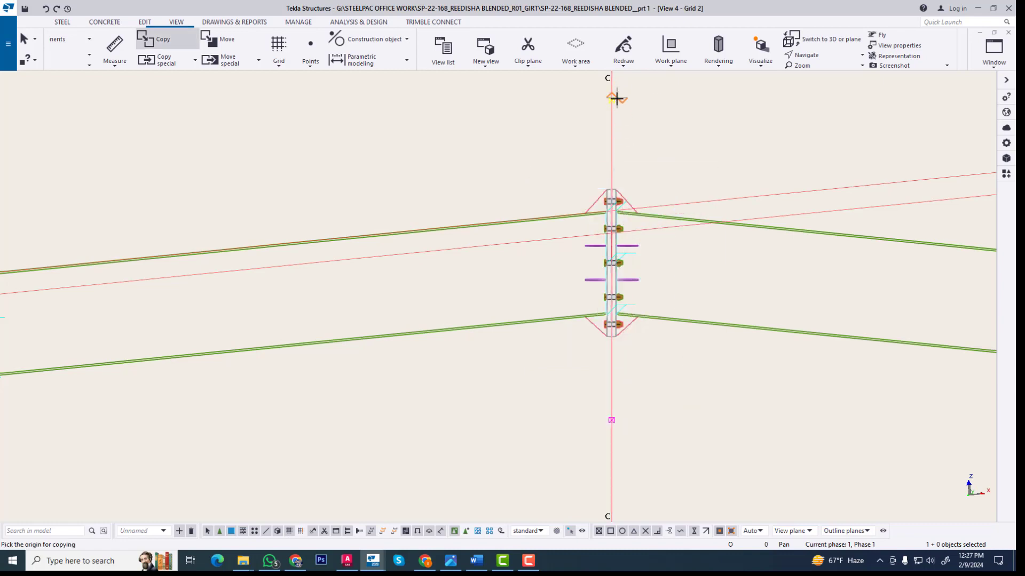
pyautogui.click(611, 100)
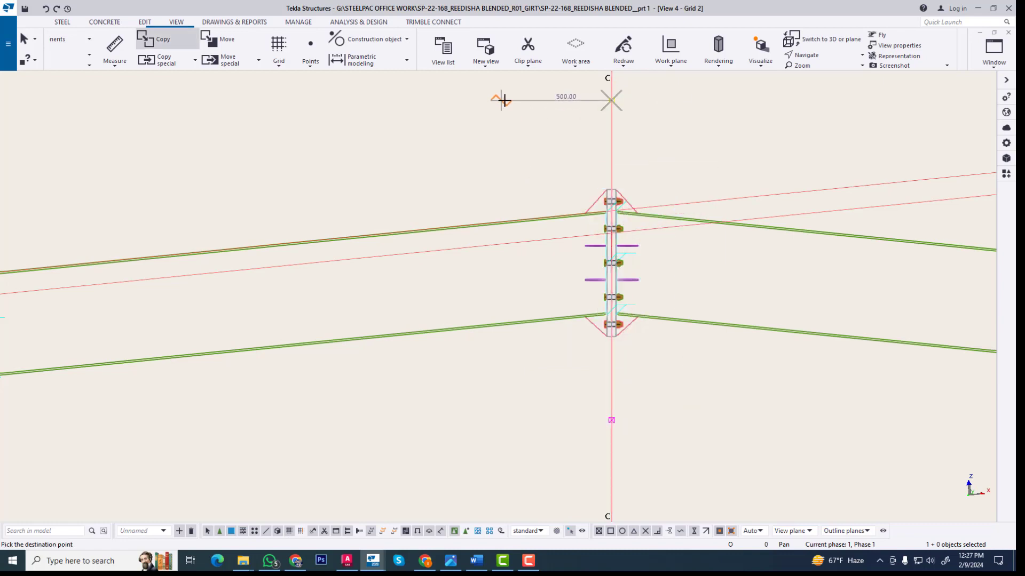
pyautogui.write('300')
pyautogui.press('Return')
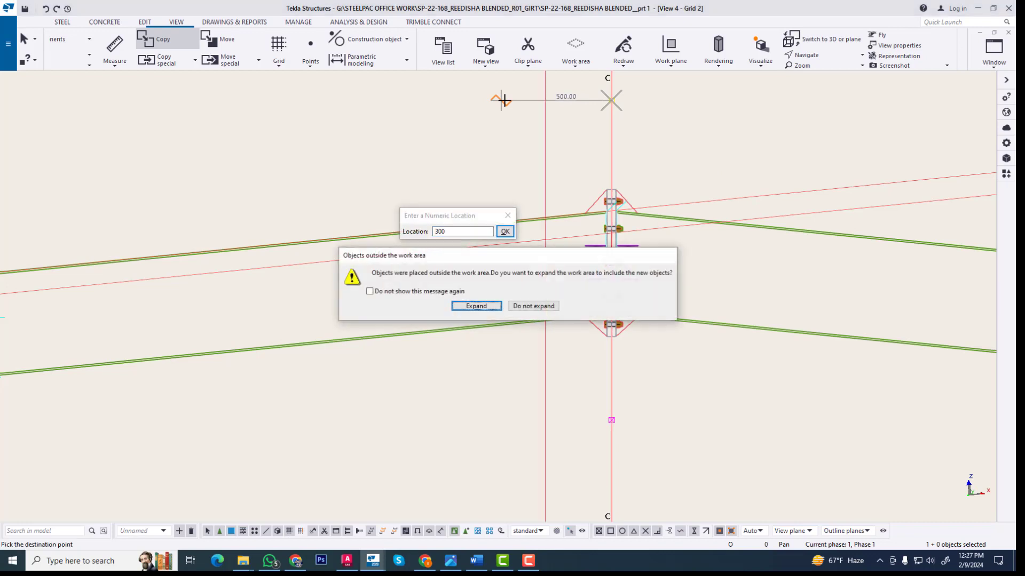
pyautogui.click(534, 306)
pyautogui.press('Escape')
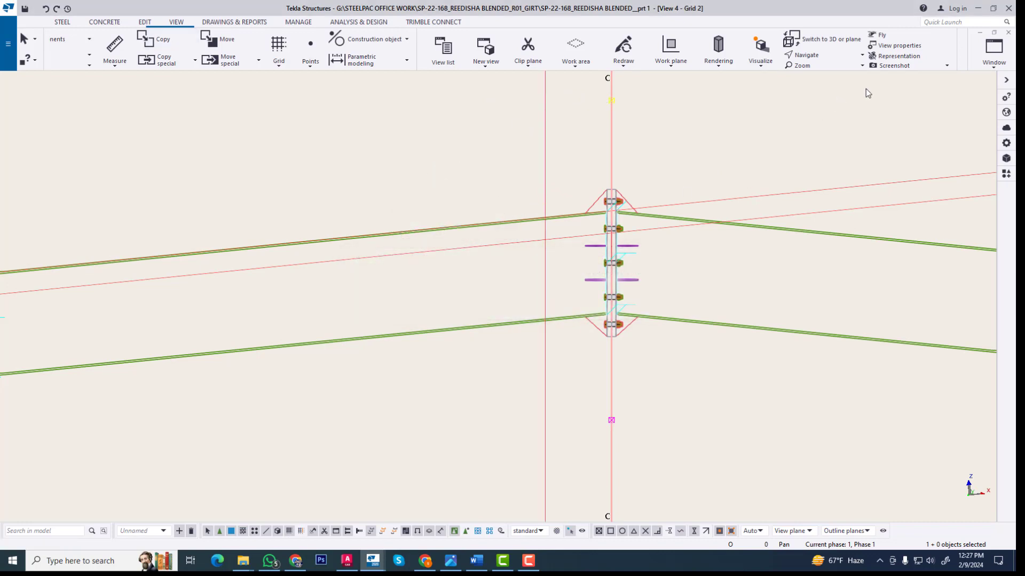
# Switch to the 3D view and bring up the Grid 2 frame with its upright construction lines
pyautogui.click(979, 46)
pyautogui.click(952, 153)
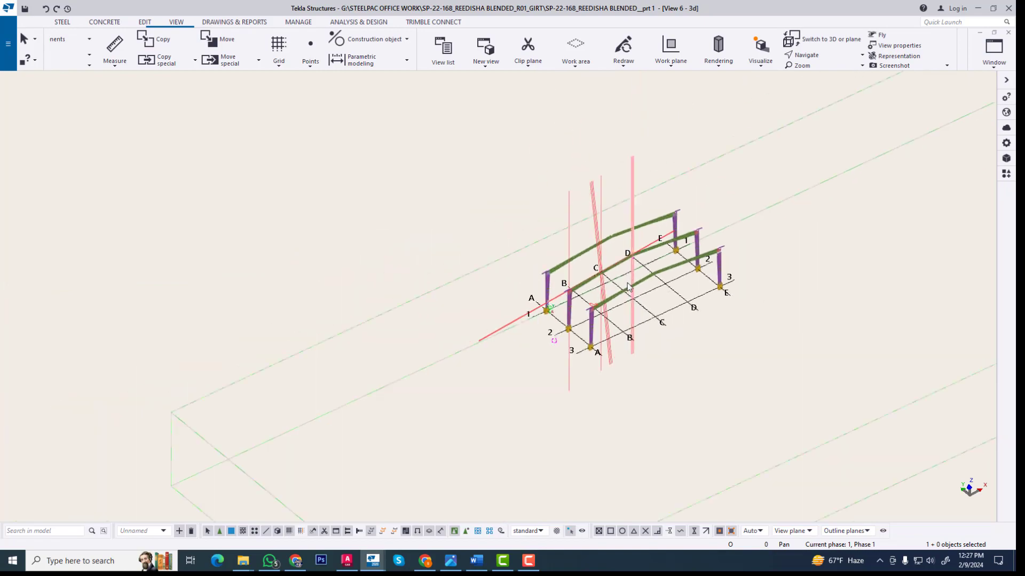
pyautogui.scroll(10, 627, 283)
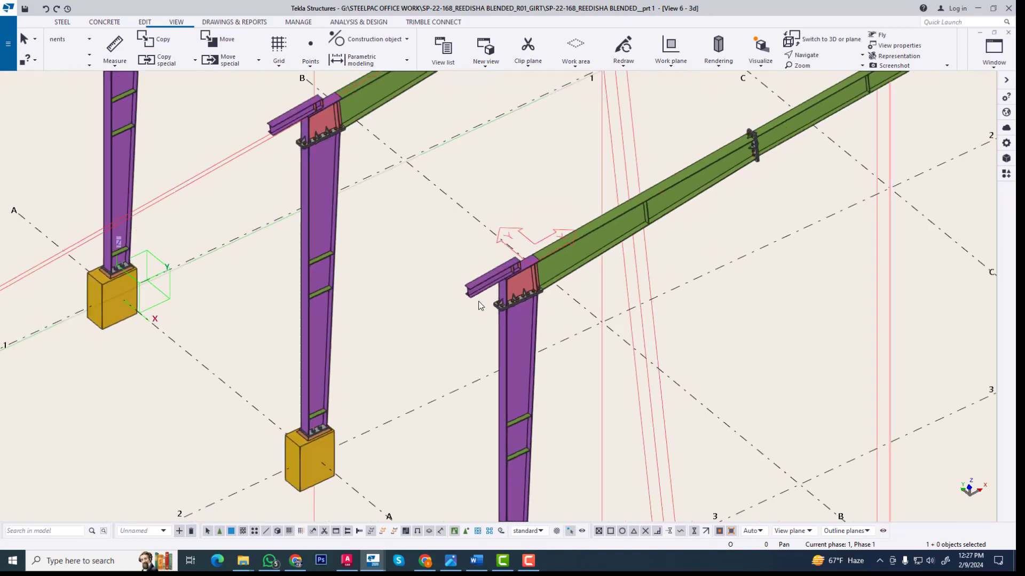
pyautogui.scroll(-5, 479, 304)
pyautogui.keyDown('ctrl'); pyautogui.moveTo(547, 408); pyautogui.dragTo(586, 410, button='middle'); pyautogui.keyUp('ctrl')
pyautogui.scroll(1, 582, 249)
pyautogui.keyDown('ctrl'); pyautogui.moveTo(558, 372); pyautogui.dragTo(612, 155, button='middle'); pyautogui.keyUp('ctrl')
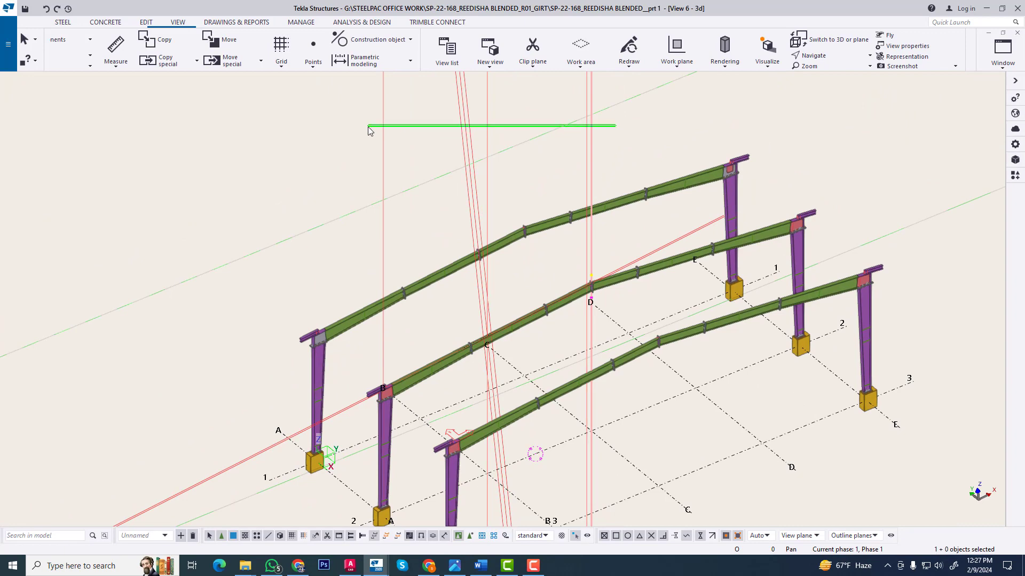
# Copy the upright construction lines from the Grid 2 frame to the Grid 3 frame, leaving the work area and view depth unexpanded
pyautogui.moveTo(367, 126); pyautogui.dragTo(368, 127)
pyautogui.rightClick(422, 116)
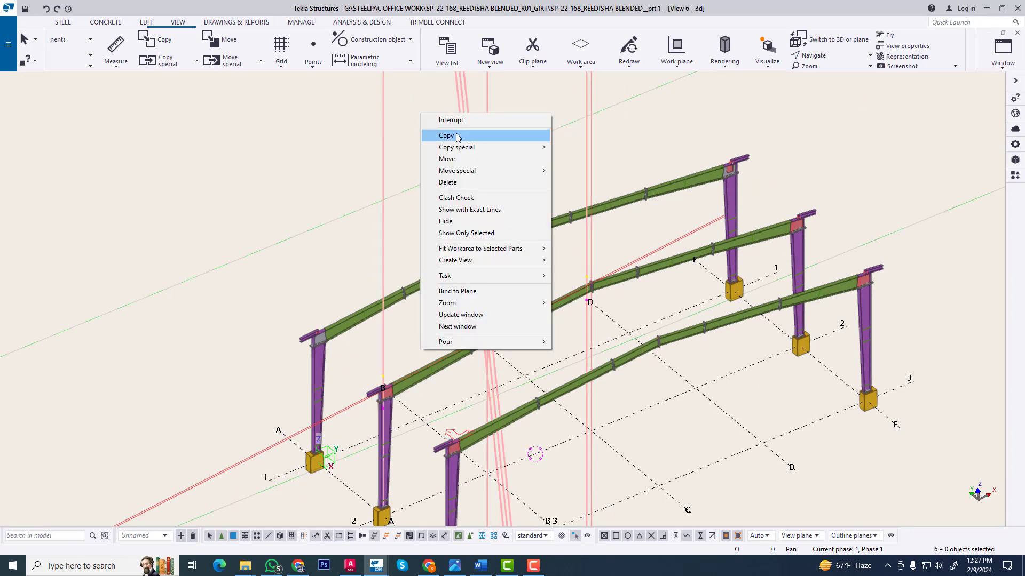
pyautogui.click(457, 135)
pyautogui.scroll(-3, 512, 176)
pyautogui.scroll(3, 462, 284)
pyautogui.click(413, 318)
pyautogui.click(479, 372)
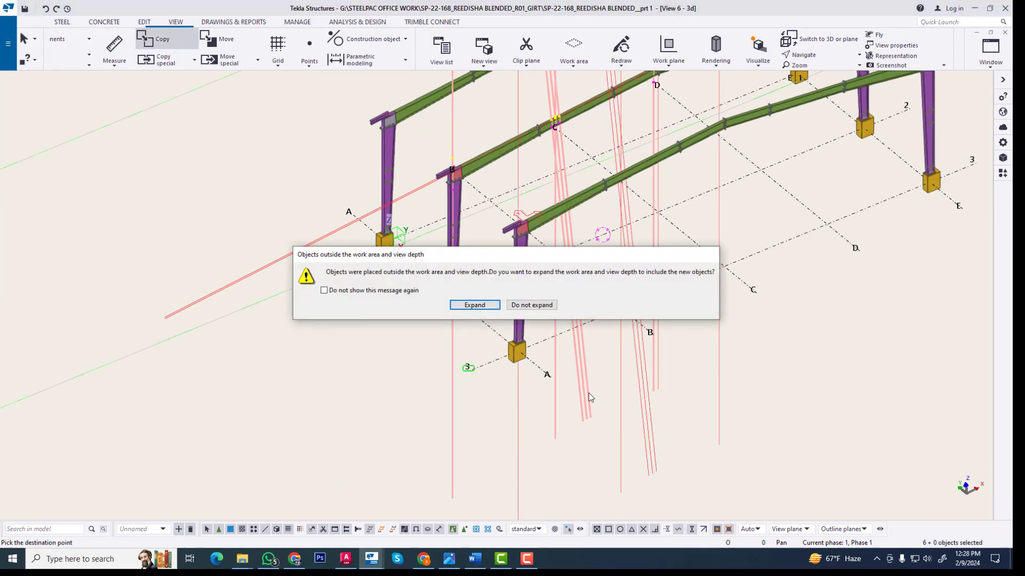
pyautogui.click(515, 307)
pyautogui.scroll(-5, 563, 250)
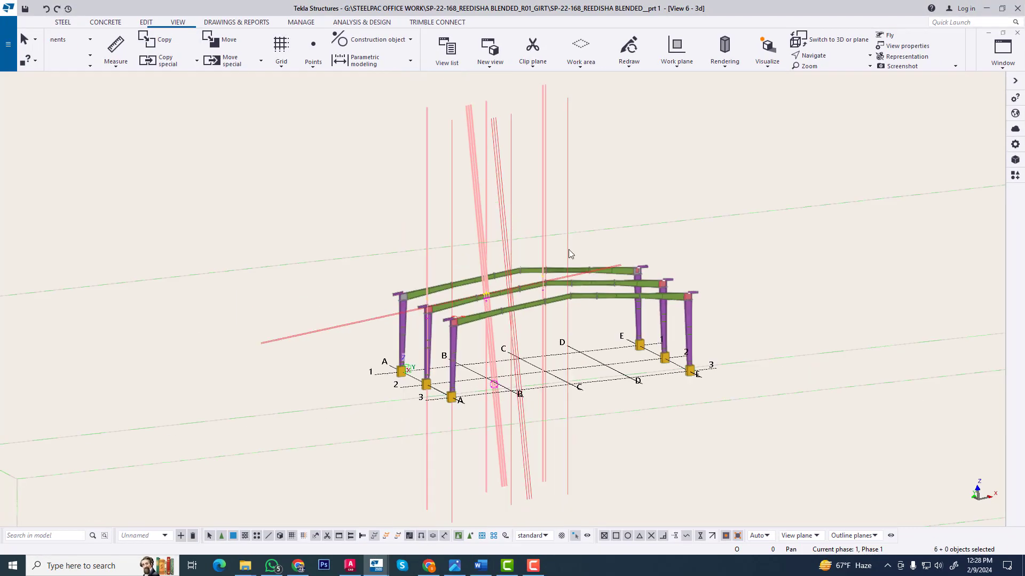
# Set the extension of all upright construction lines on the Grid 2 and Grid 3 frames to 10000 mm
pyautogui.moveTo(455, 178); pyautogui.dragTo(416, 199)
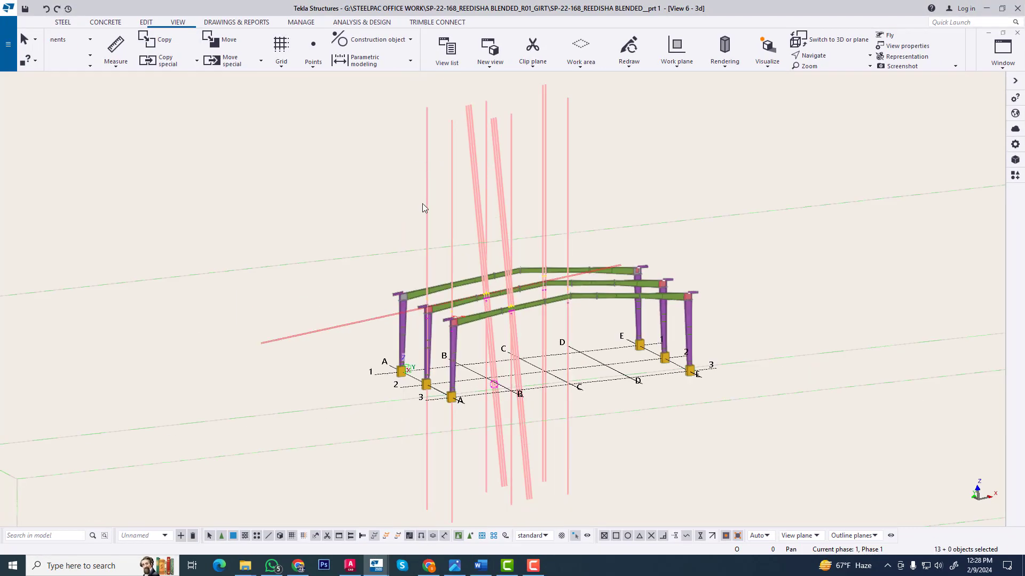
pyautogui.doubleClick(566, 143)
pyautogui.moveTo(587, 133); pyautogui.dragTo(312, 203)
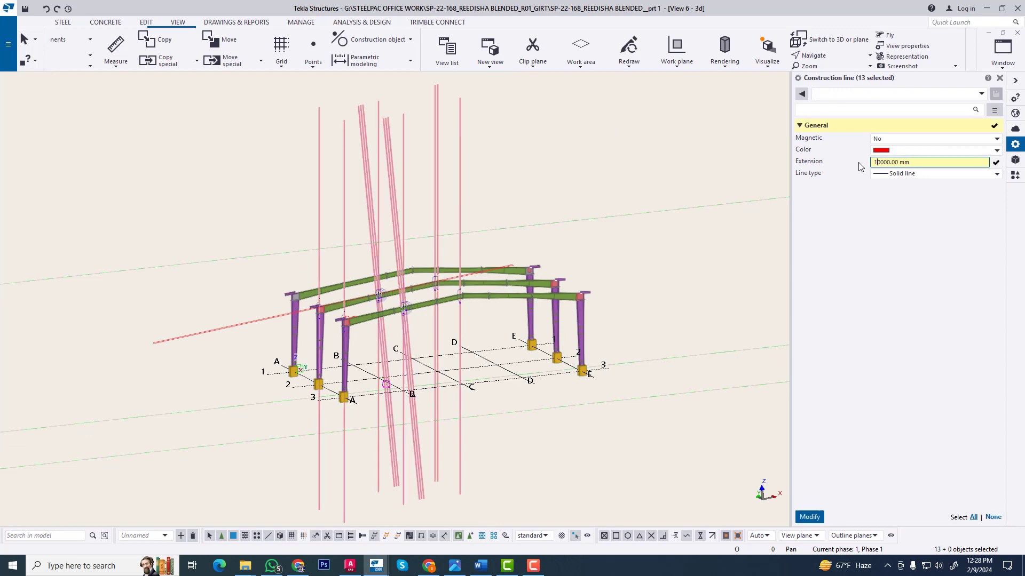
pyautogui.click(810, 517)
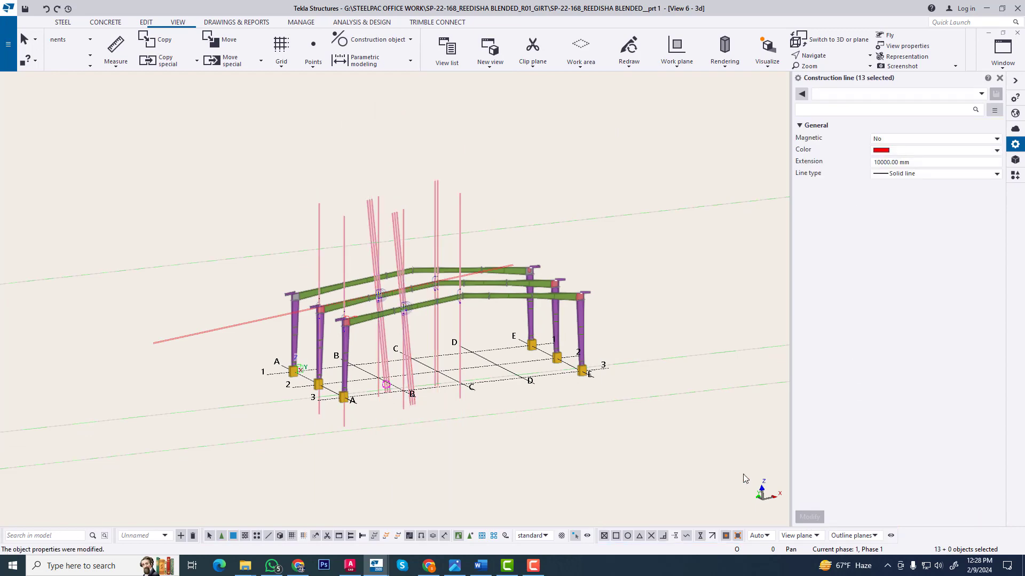
# Deselect the construction lines and redraw the 3D view around the rafters
pyautogui.scroll(2, 449, 306)
pyautogui.scroll(3, 478, 187)
pyautogui.rightClick(478, 187)
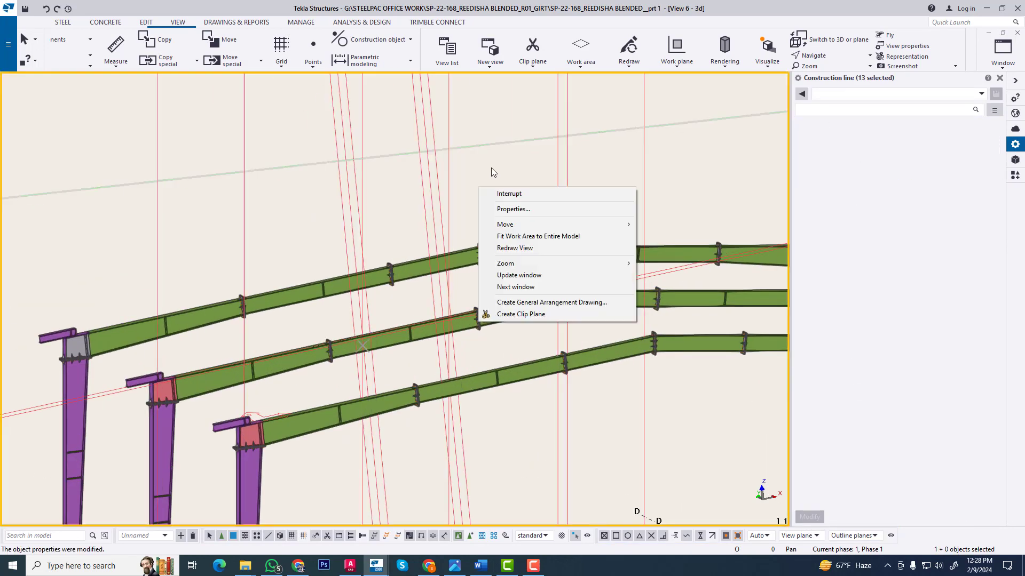
pyautogui.click(517, 249)
pyautogui.scroll(-2, 412, 415)
pyautogui.scroll(6, 438, 398)
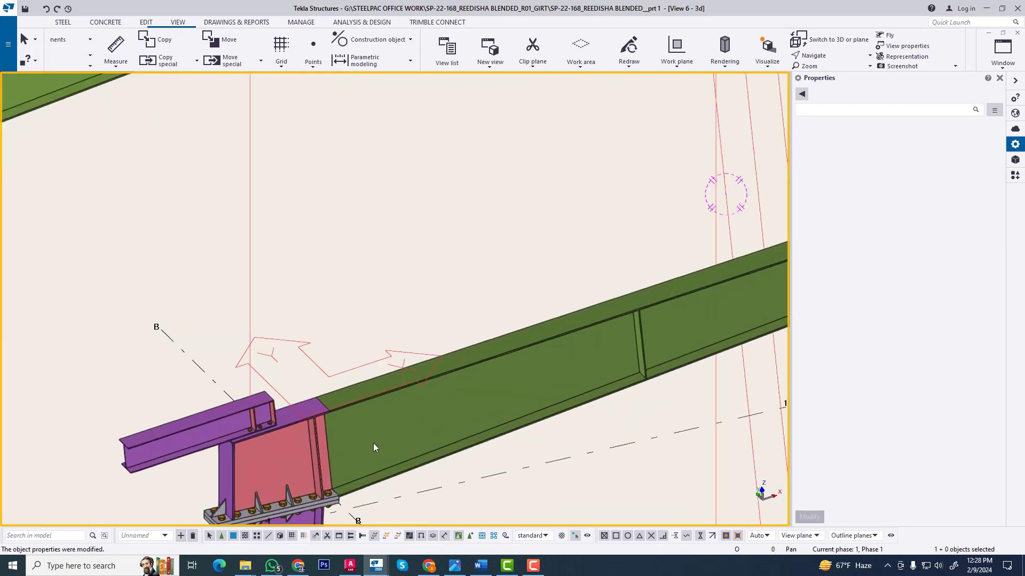
pyautogui.scroll(-2, 447, 304)
pyautogui.click(683, 62)
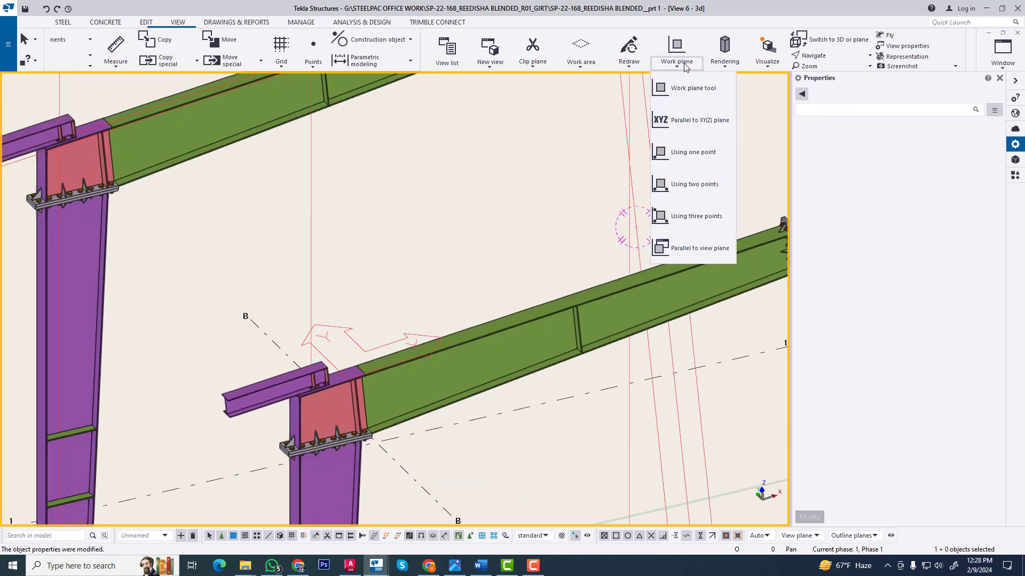
pyautogui.click(685, 123)
pyautogui.scroll(2, 389, 305)
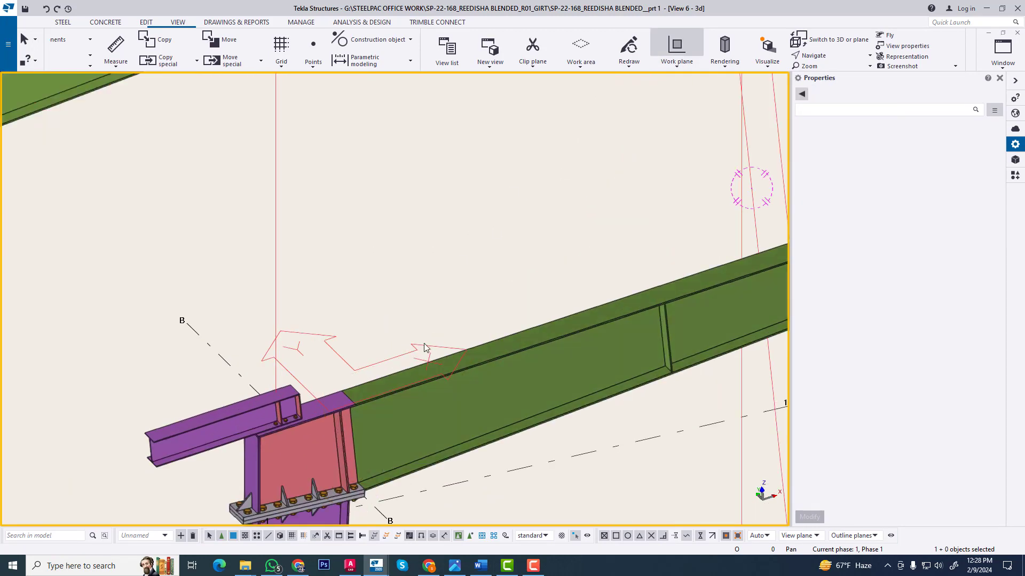
pyautogui.scroll(-3, 374, 337)
pyautogui.scroll(3, 383, 349)
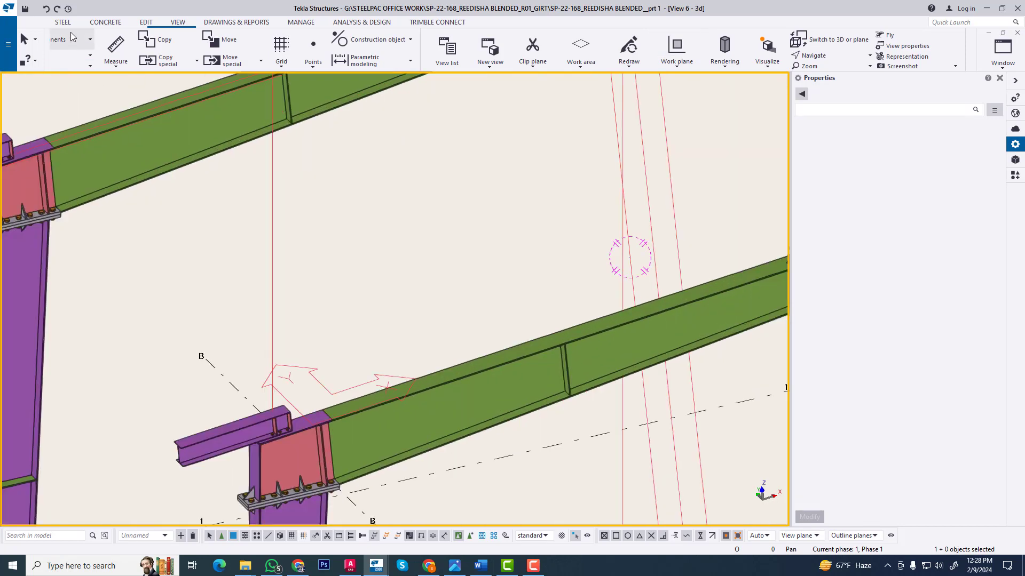
# Start a steel beam with the CABLE BRACING D20 properties and switch the view's components and parts to wireframe at the Grid 3 eaves
pyautogui.click(61, 22)
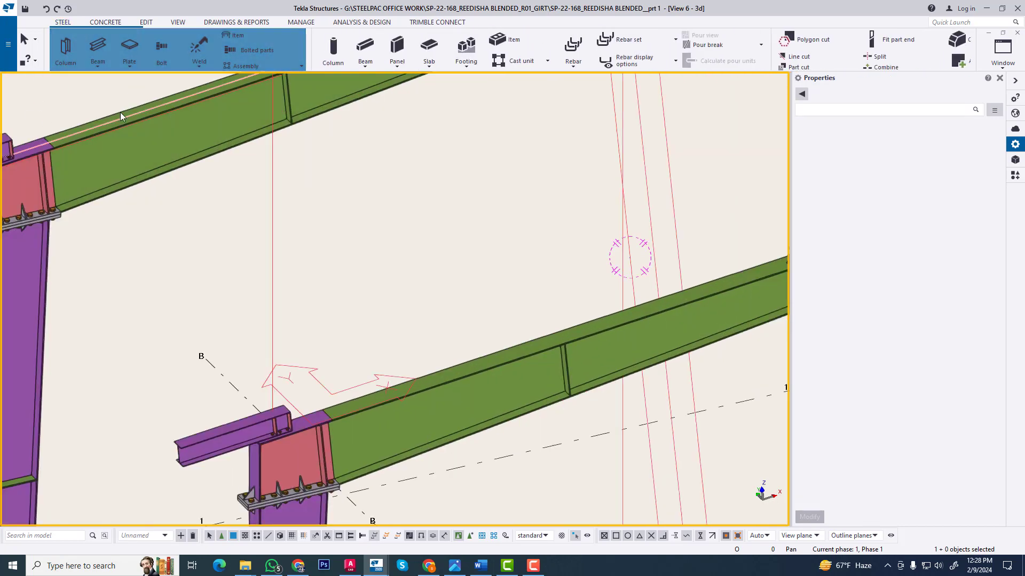
pyautogui.click(97, 51)
pyautogui.scroll(2, 329, 393)
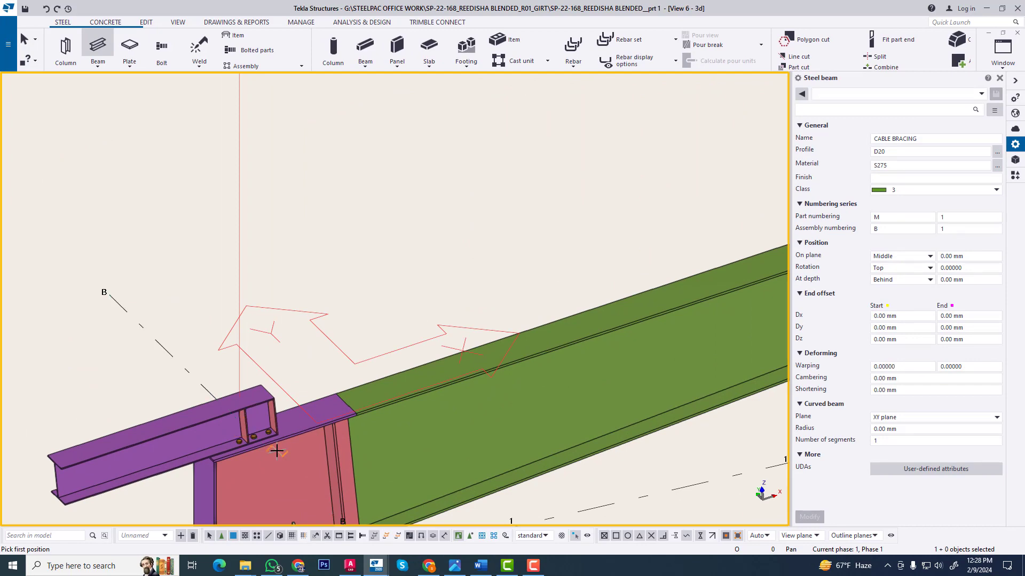
pyautogui.hotkey('shift', '1')
pyautogui.hotkey('ctrl', '1')
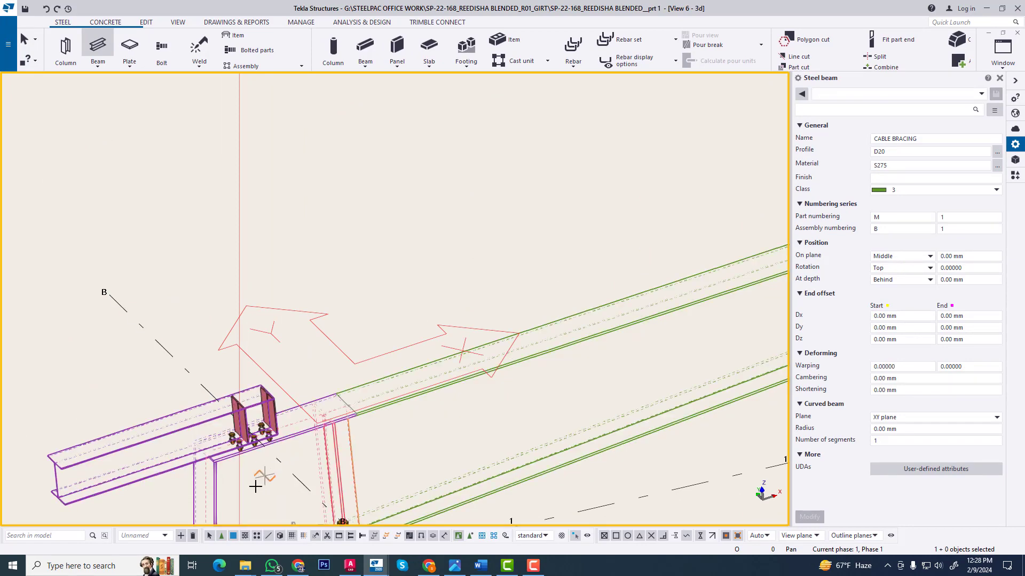
pyautogui.scroll(5, 283, 405)
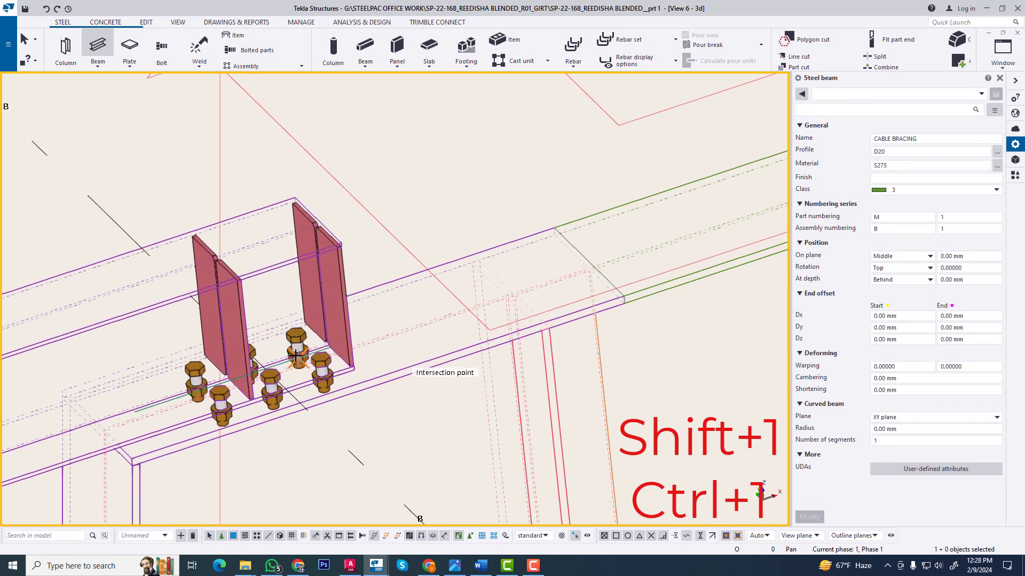
pyautogui.scroll(3, 267, 353)
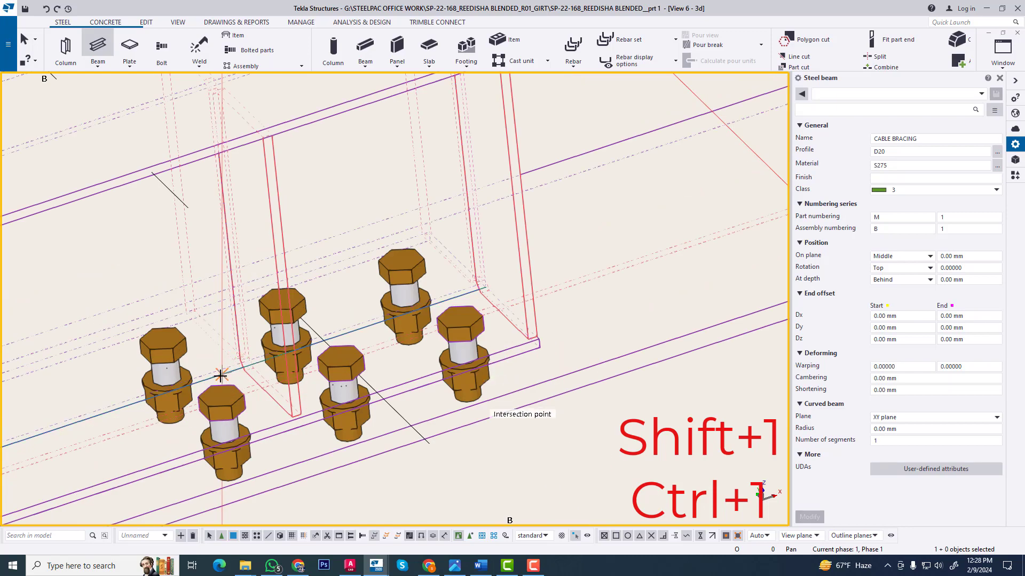
# Model the rod from the grid A line intersection on the Grid 3 frame to the first perpendicular line near grid B on the Grid 2 rafter
pyautogui.click(221, 376)
pyautogui.scroll(-10, 224, 470)
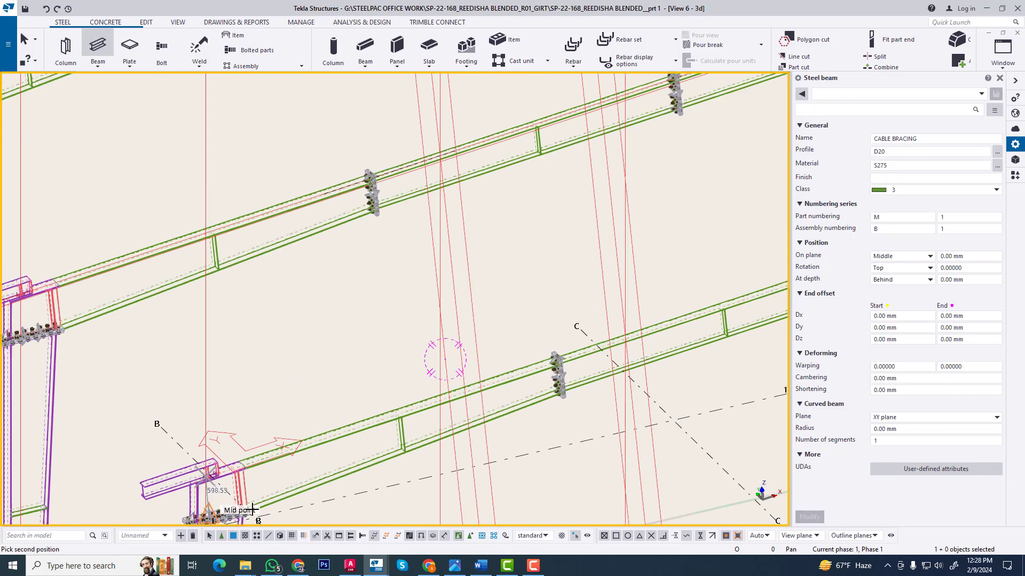
pyautogui.scroll(6, 338, 371)
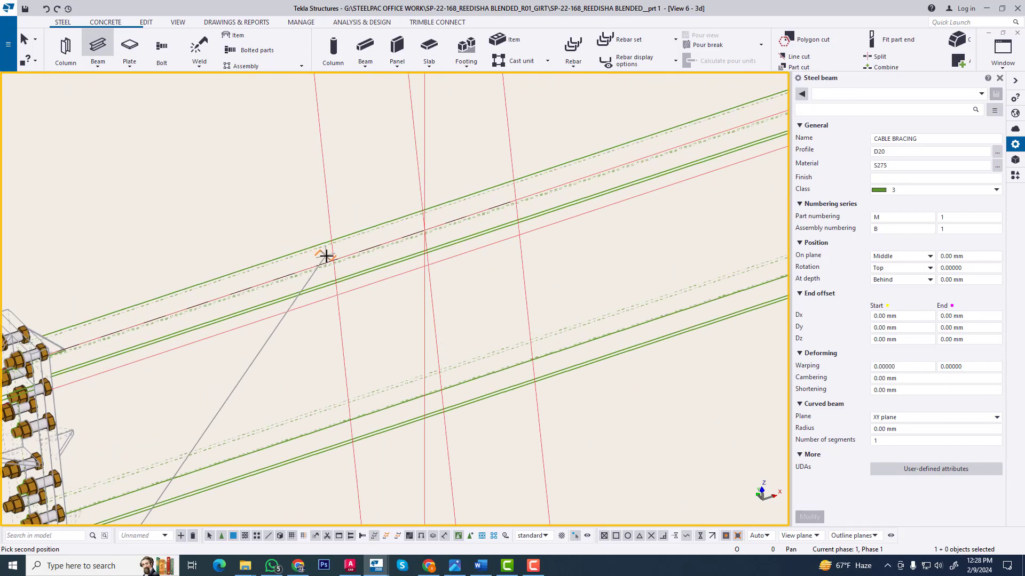
pyautogui.click(334, 261)
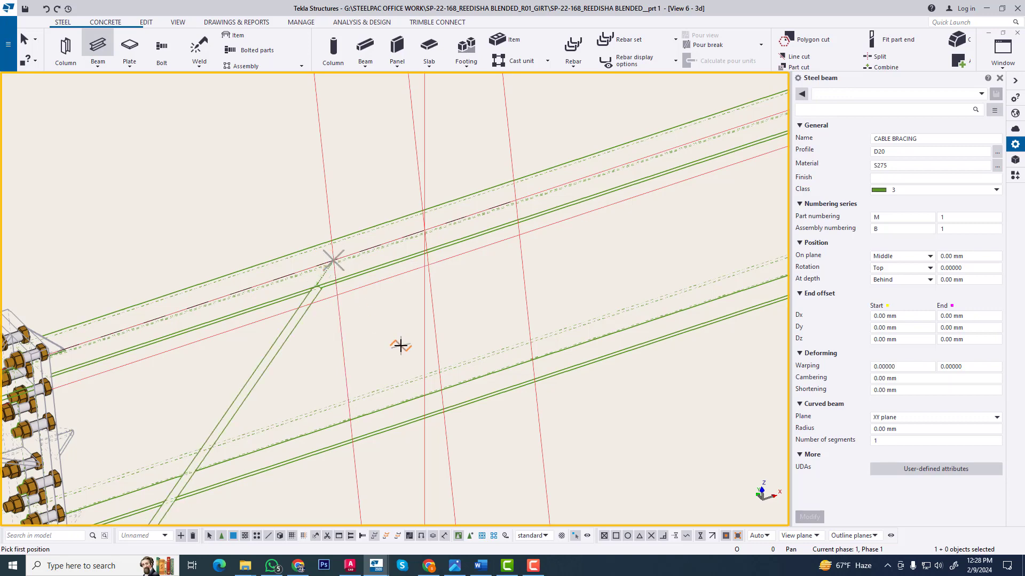
pyautogui.press('Escape')
# Check the new rod's circular D20 profile in the profile catalogue, accept it and deselect the rod
pyautogui.click(305, 297)
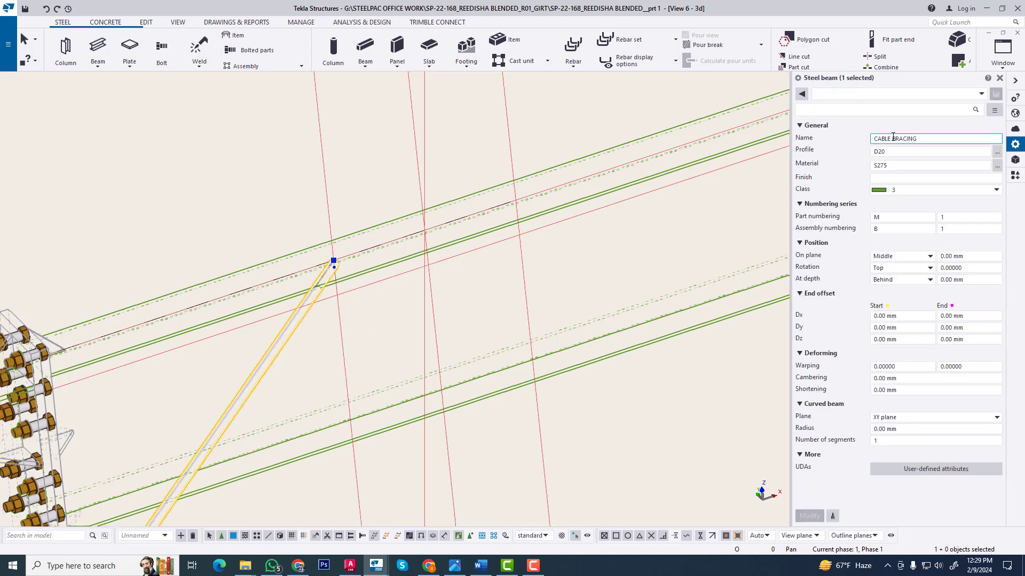
pyautogui.click(997, 152)
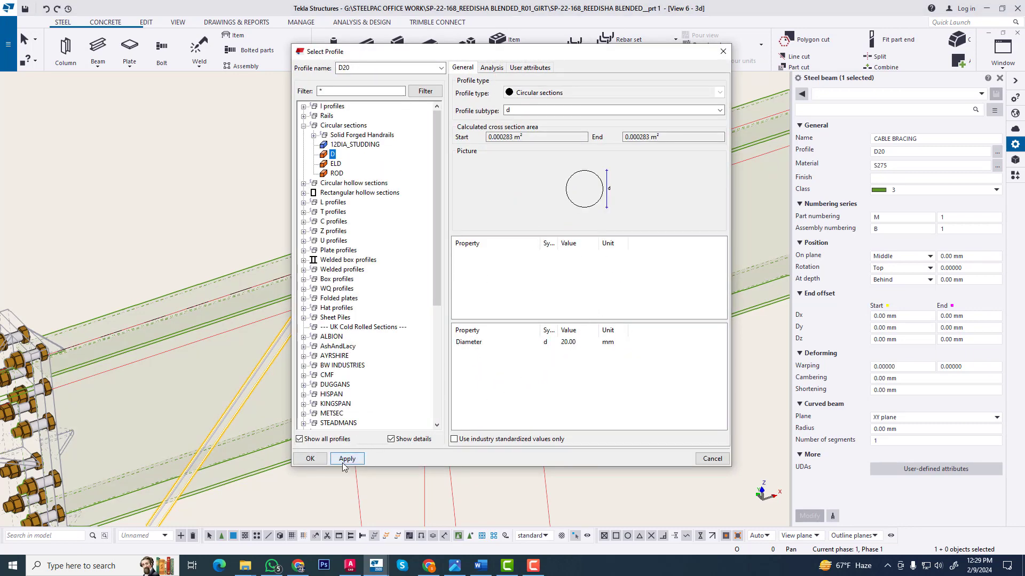
pyautogui.click(311, 461)
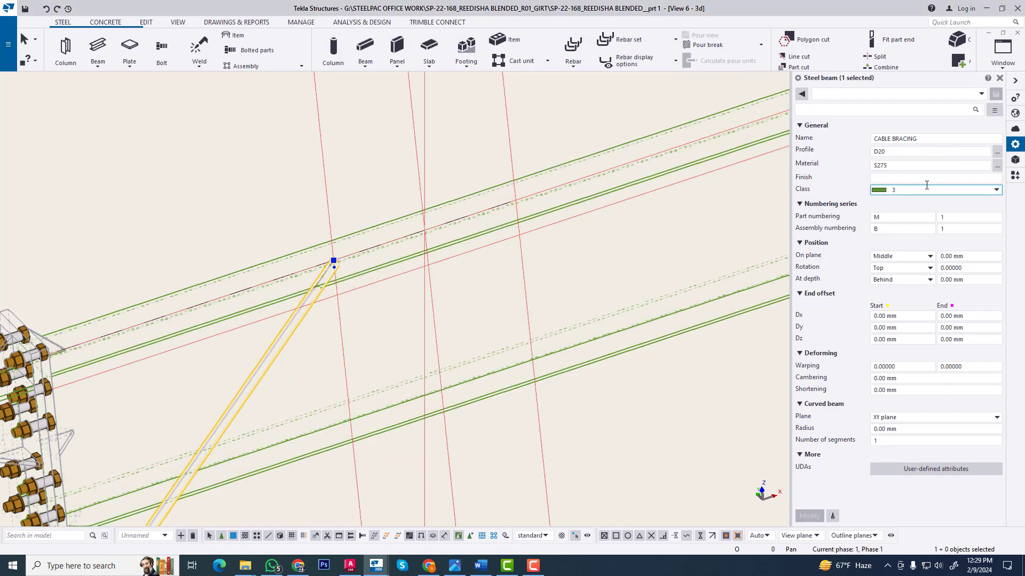
pyautogui.scroll(-2, 438, 383)
pyautogui.scroll(-3, 439, 383)
pyautogui.click(367, 309)
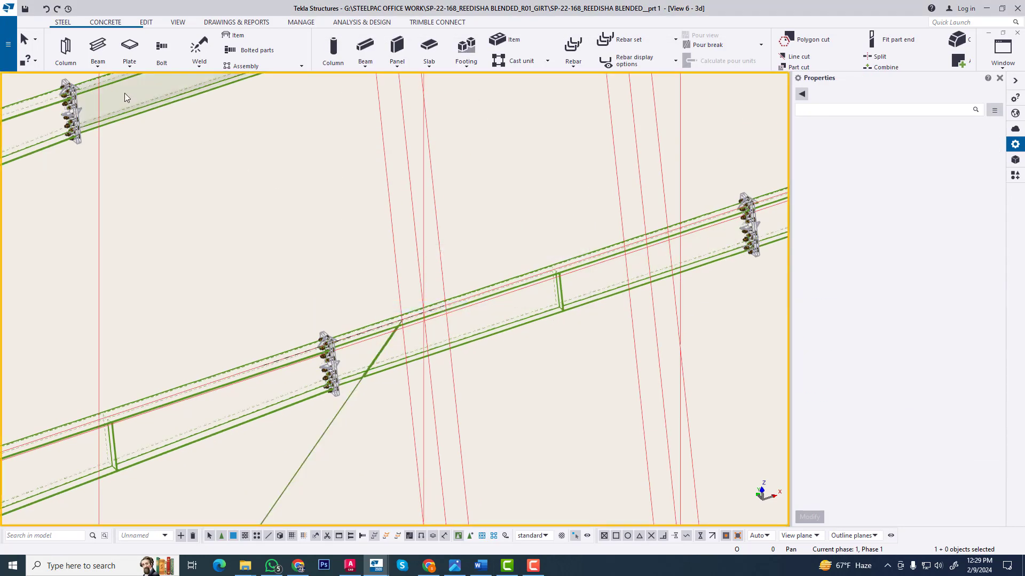
# Model a second D20 rod from the far perpendicular line past grid B on the Grid 2 rafter to the vertical construction line near grid C on Grid 3
pyautogui.click(93, 52)
pyautogui.scroll(5, 375, 301)
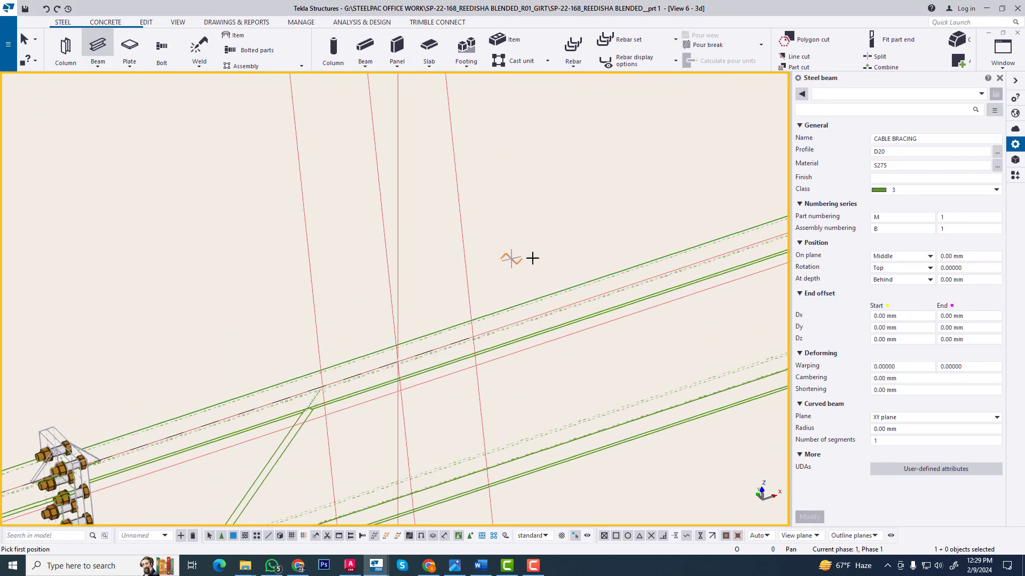
pyautogui.click(472, 335)
pyautogui.scroll(-5, 217, 315)
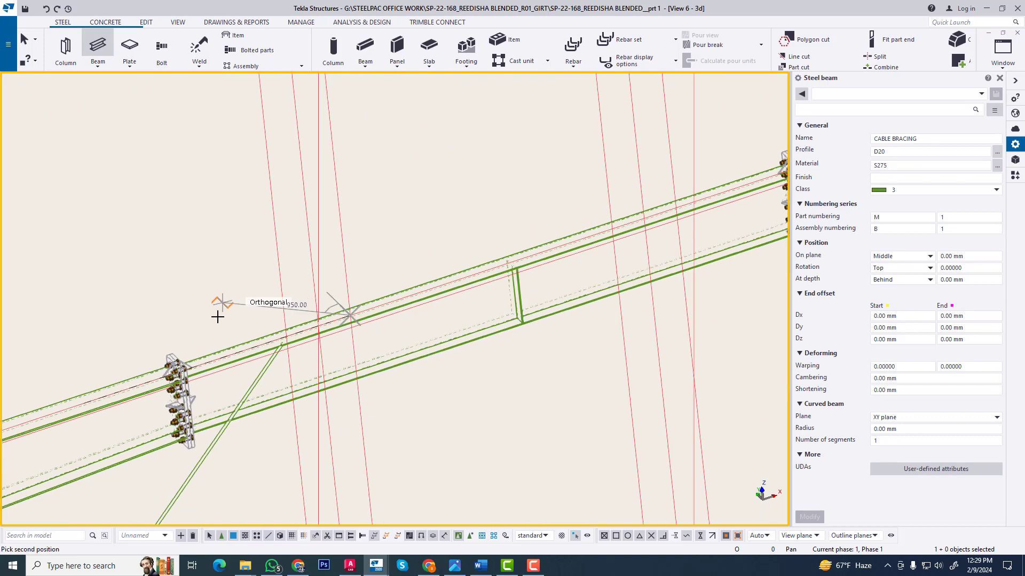
pyautogui.scroll(6, 596, 324)
pyautogui.click(578, 357)
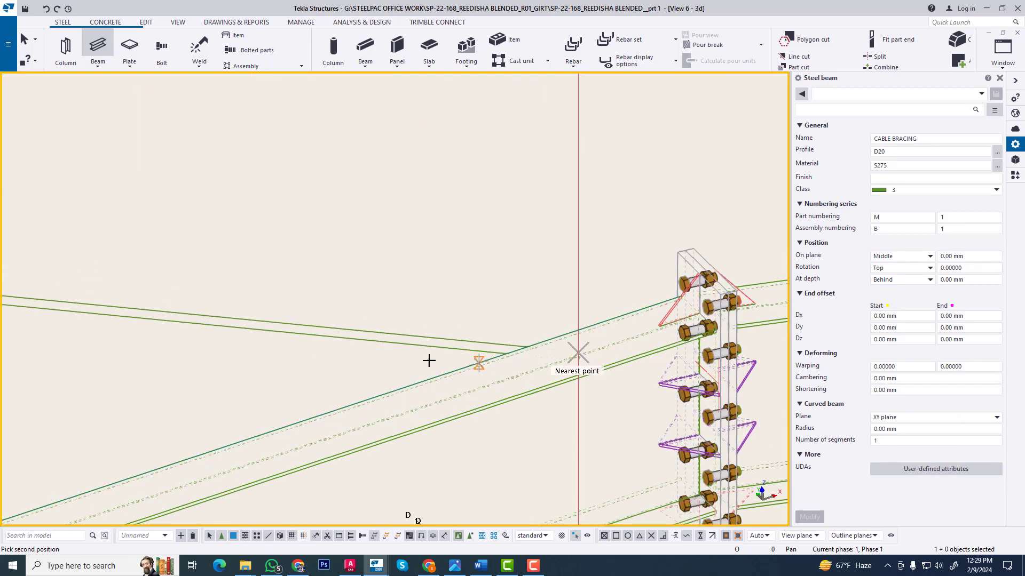
pyautogui.press('Escape')
pyautogui.scroll(-3, 589, 291)
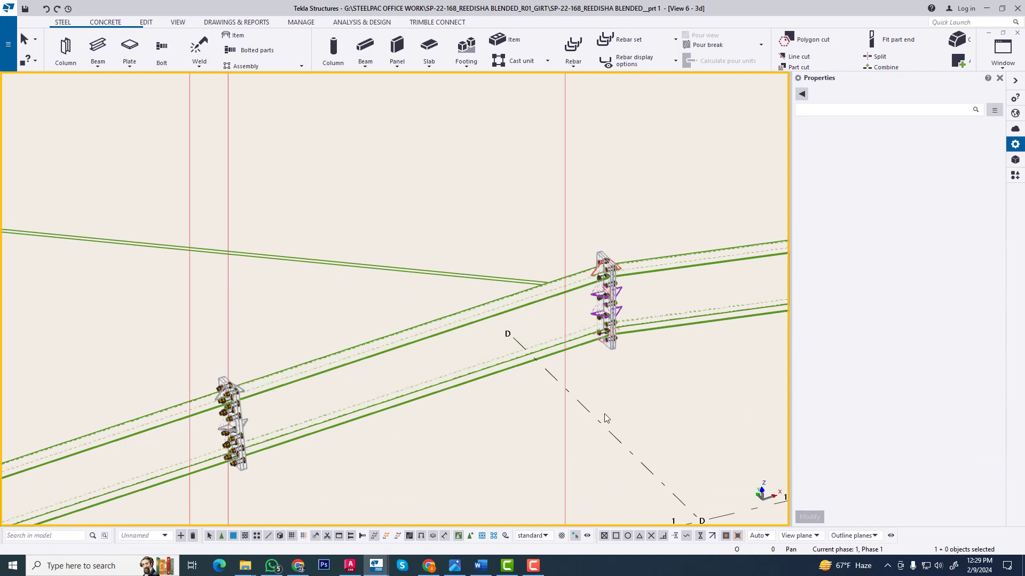
# Examine the layout of the two rods in plan and in 3D at the Grid 2 and Grid 3 eaves
pyautogui.scroll(-5, 552, 299)
pyautogui.hotkey('ctrl', 'p')
pyautogui.scroll(-7, 412, 394)
pyautogui.moveTo(357, 349); pyautogui.dragTo(479, 333, button='middle')
pyautogui.scroll(2, 478, 333)
pyautogui.scroll(5, 479, 336)
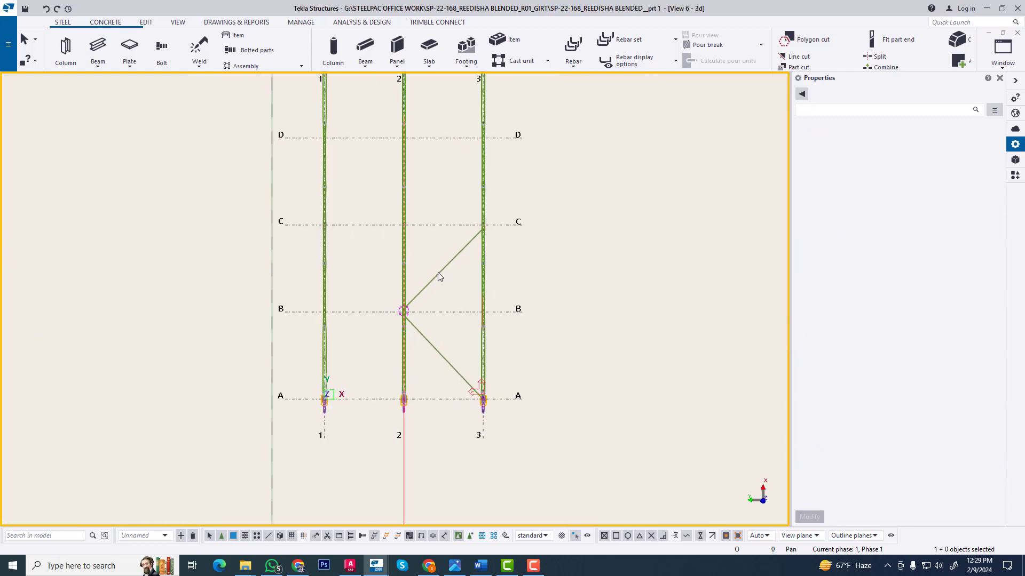
pyautogui.scroll(-2, 469, 445)
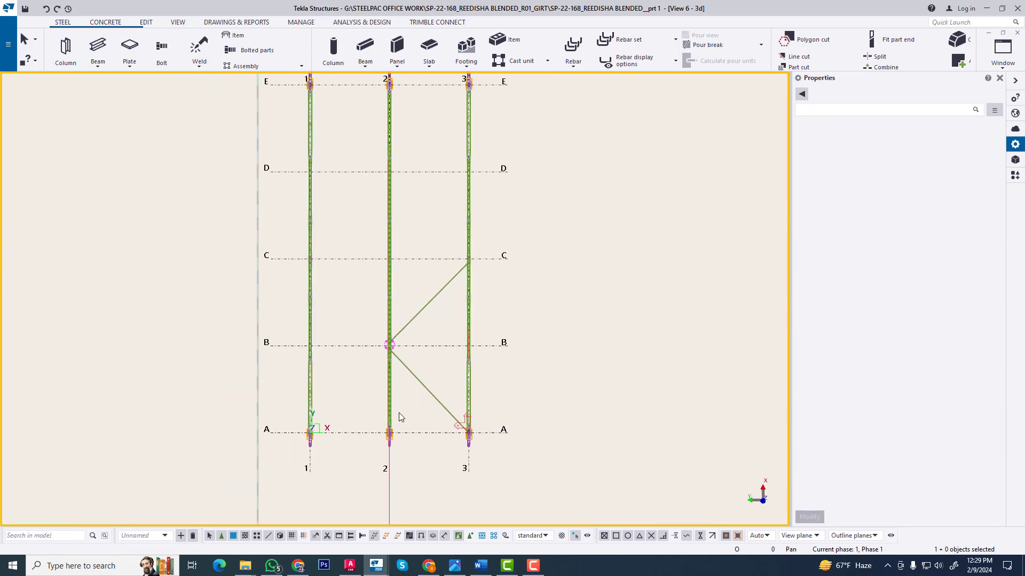
pyautogui.keyDown('ctrl'); pyautogui.moveTo(400, 416); pyautogui.dragTo(335, 375, button='middle'); pyautogui.keyUp('ctrl')
pyautogui.scroll(8, 335, 375)
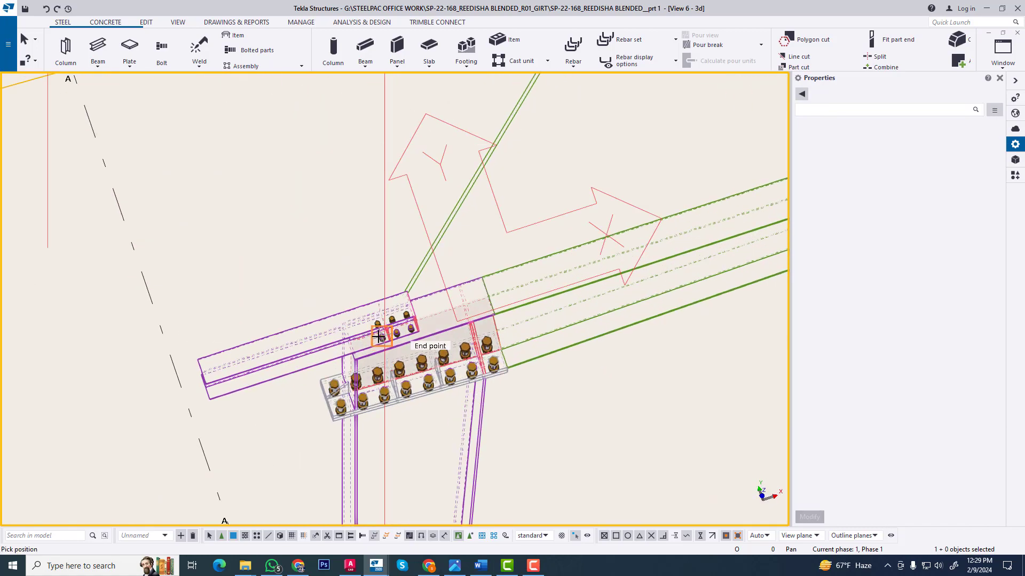
pyautogui.keyDown('ctrl'); pyautogui.moveTo(384, 398); pyautogui.dragTo(384, 356, button='middle'); pyautogui.keyUp('ctrl')
pyautogui.scroll(-5, 327, 376)
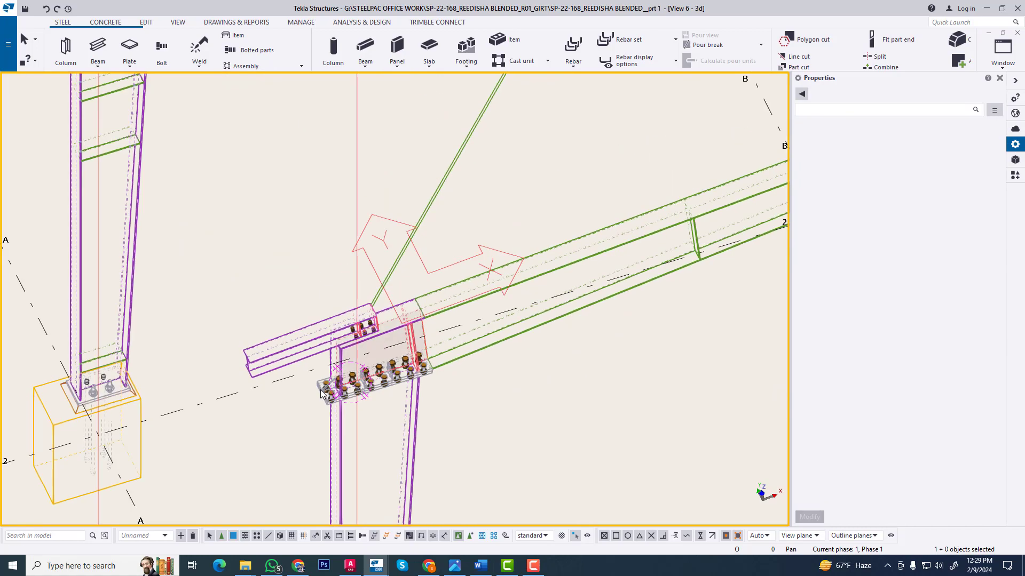
# Select both cable bracing rods and switch to the Grid 2 elevation around their ends near grid B
pyautogui.moveTo(469, 267); pyautogui.dragTo(375, 415, button='middle')
pyautogui.moveTo(517, 97); pyautogui.dragTo(368, 307, button='middle')
pyautogui.click(650, 227)
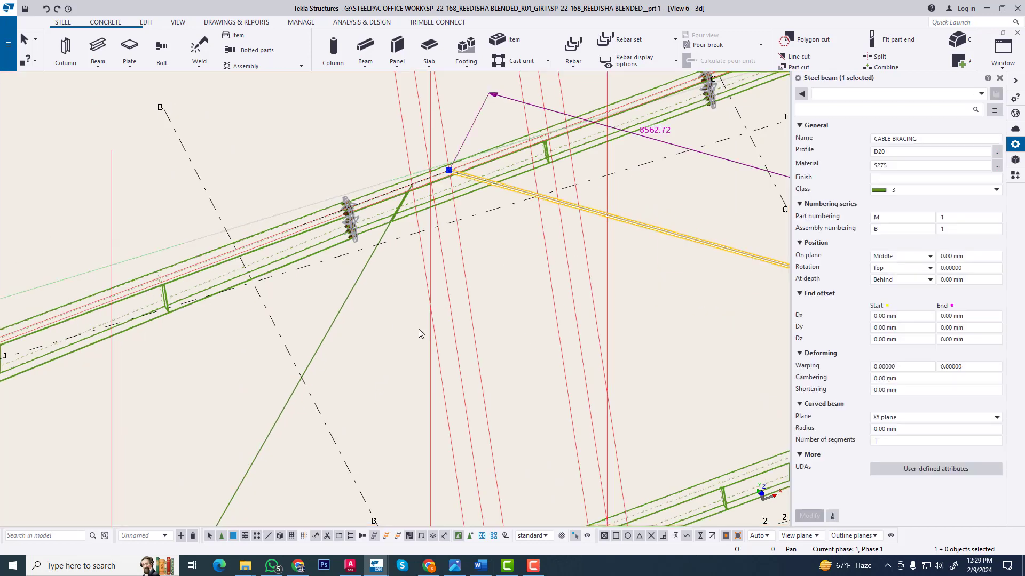
pyautogui.keyDown('shift'); pyautogui.moveTo(304, 307); pyautogui.dragTo(305, 307); pyautogui.keyUp('shift')
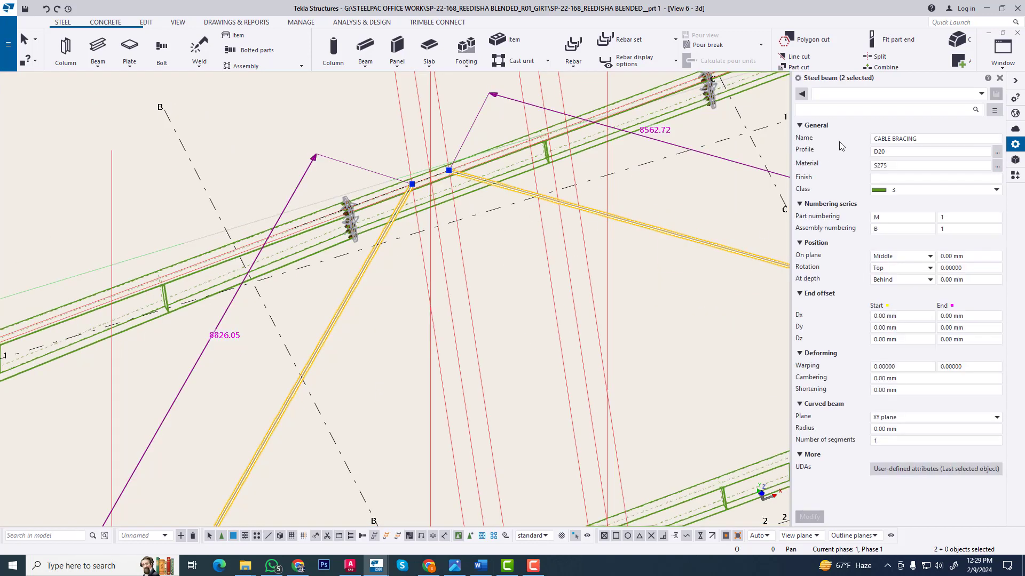
pyautogui.click(1003, 50)
pyautogui.click(972, 172)
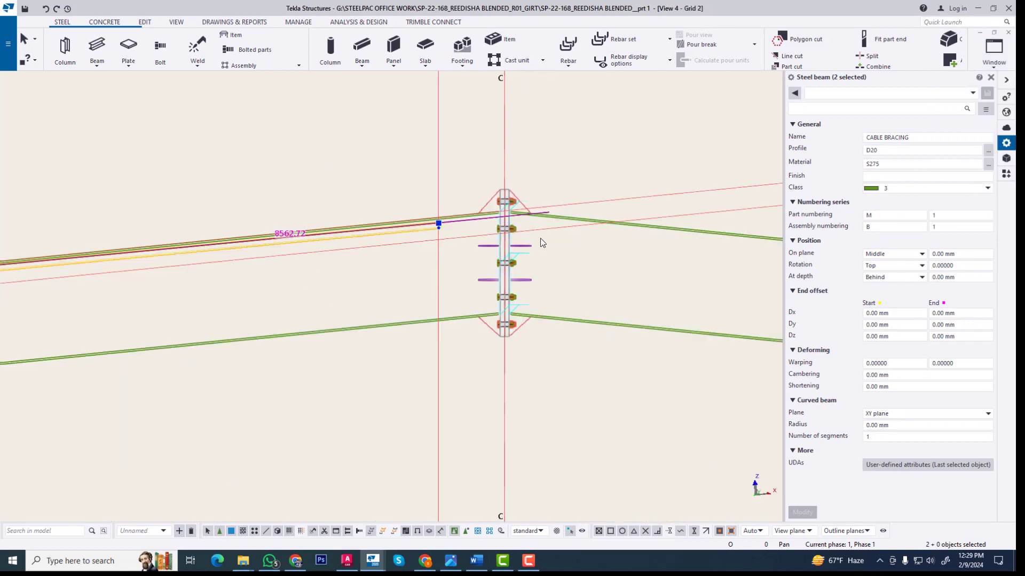
pyautogui.scroll(10, 430, 268)
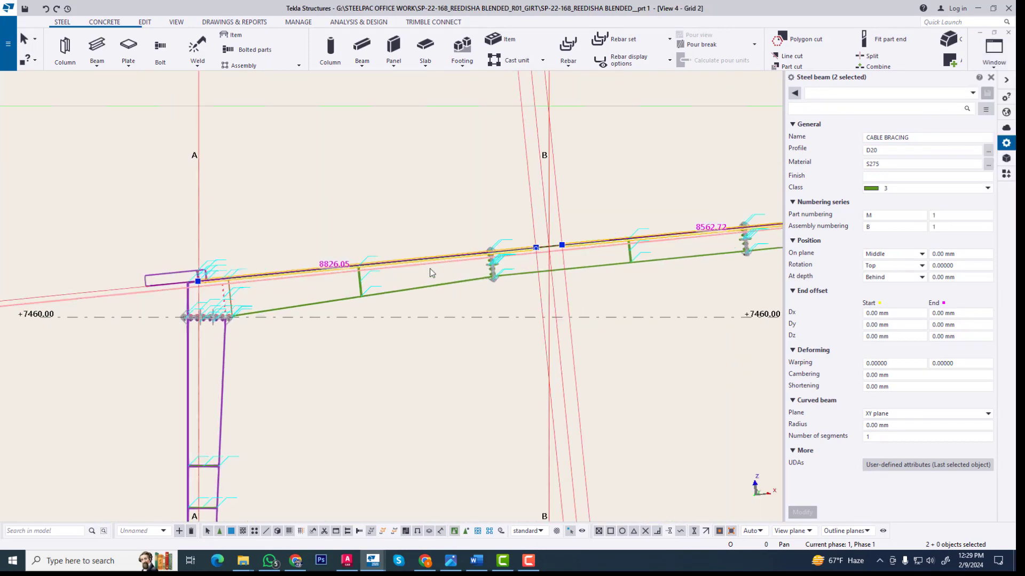
pyautogui.rightClick(558, 169)
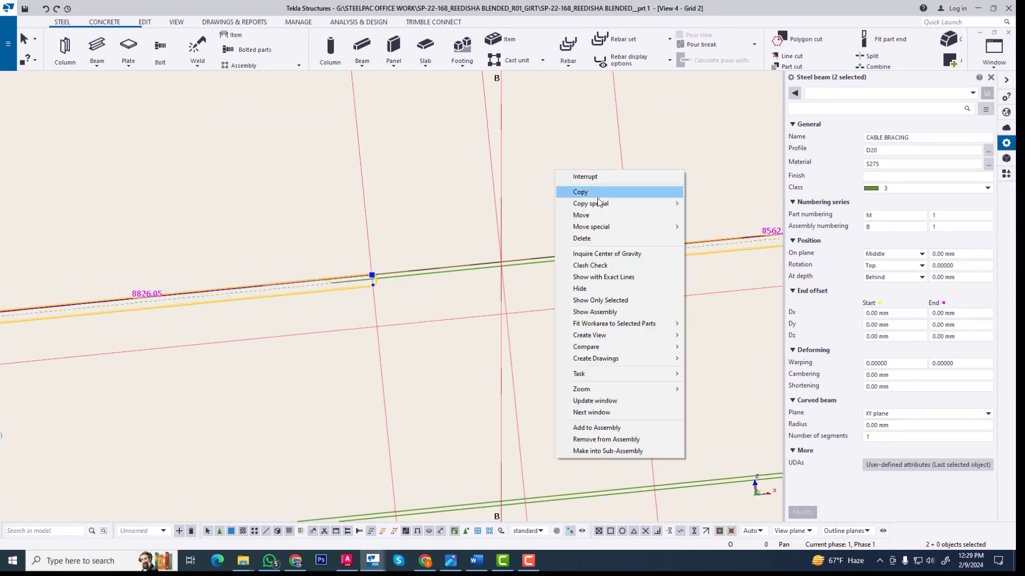
pyautogui.click(585, 216)
pyautogui.scroll(3, 639, 297)
pyautogui.scroll(3, 558, 202)
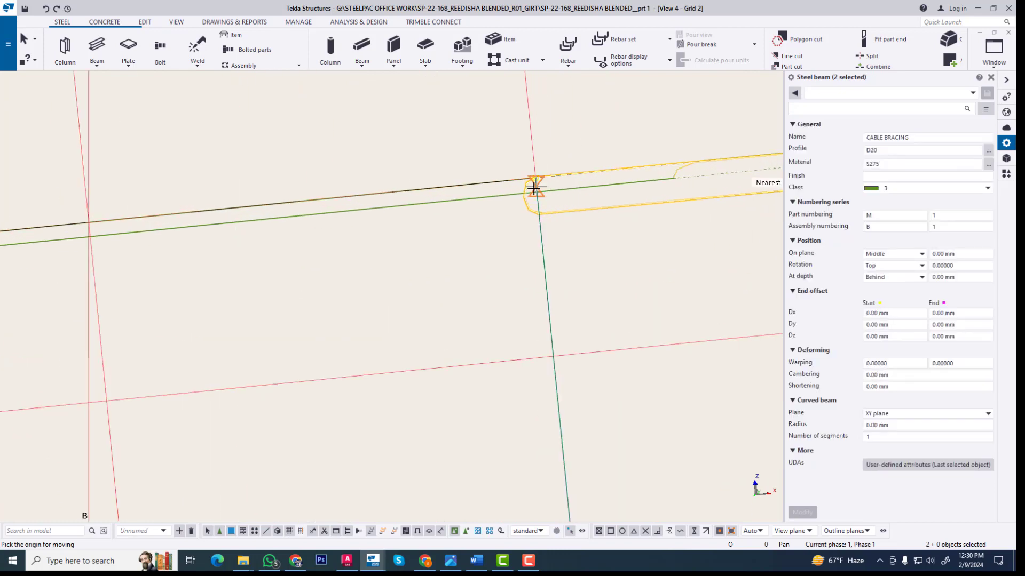
pyautogui.press('Escape')
# Select both rods again and set their at-depth position to Middle
pyautogui.click(618, 208)
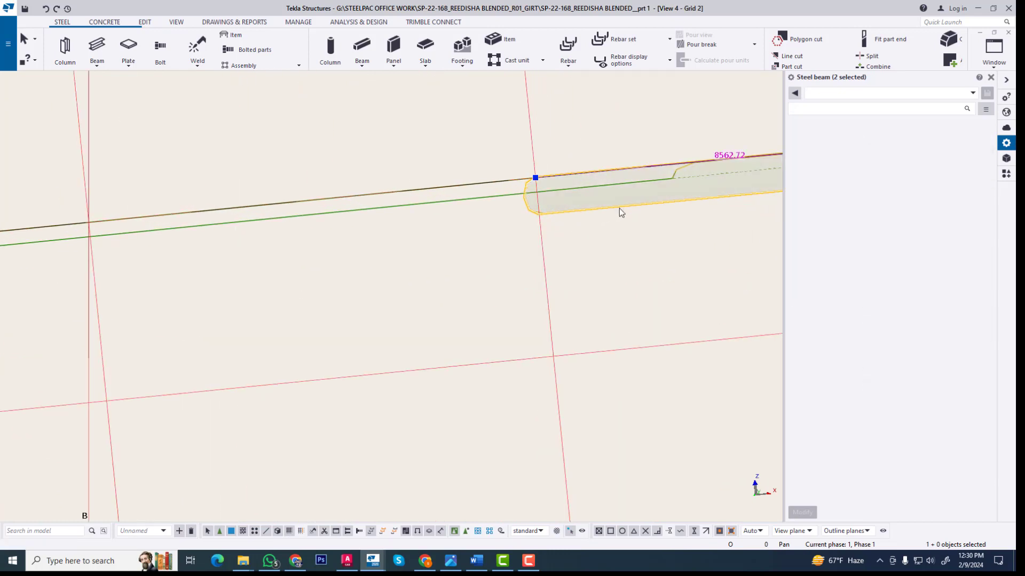
pyautogui.scroll(-4, 619, 210)
pyautogui.moveTo(221, 277); pyautogui.dragTo(387, 273, button='middle')
pyautogui.scroll(1, 390, 262)
pyautogui.keyDown('shift'); pyautogui.click(392, 254); pyautogui.keyUp('shift')
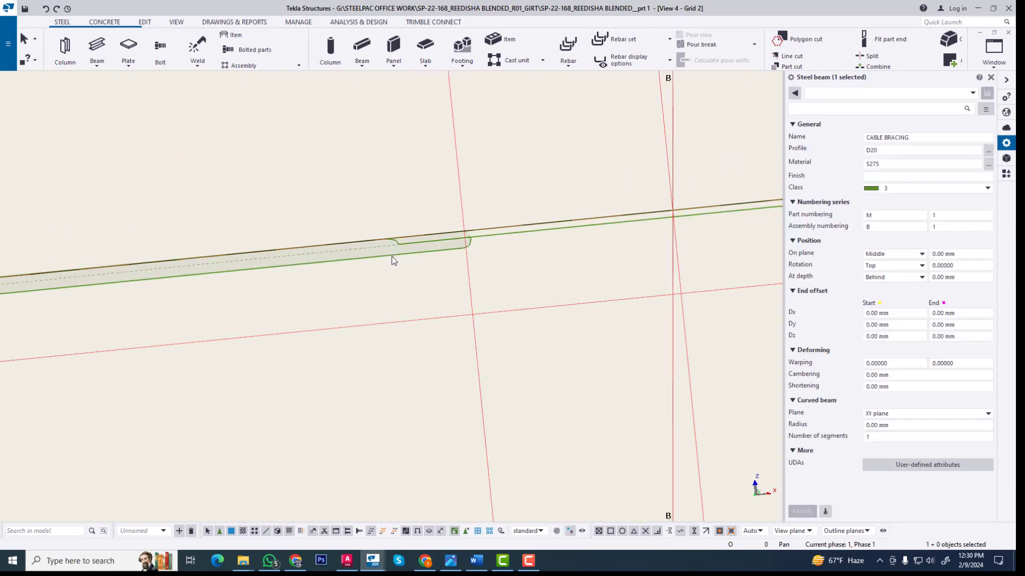
pyautogui.click(902, 277)
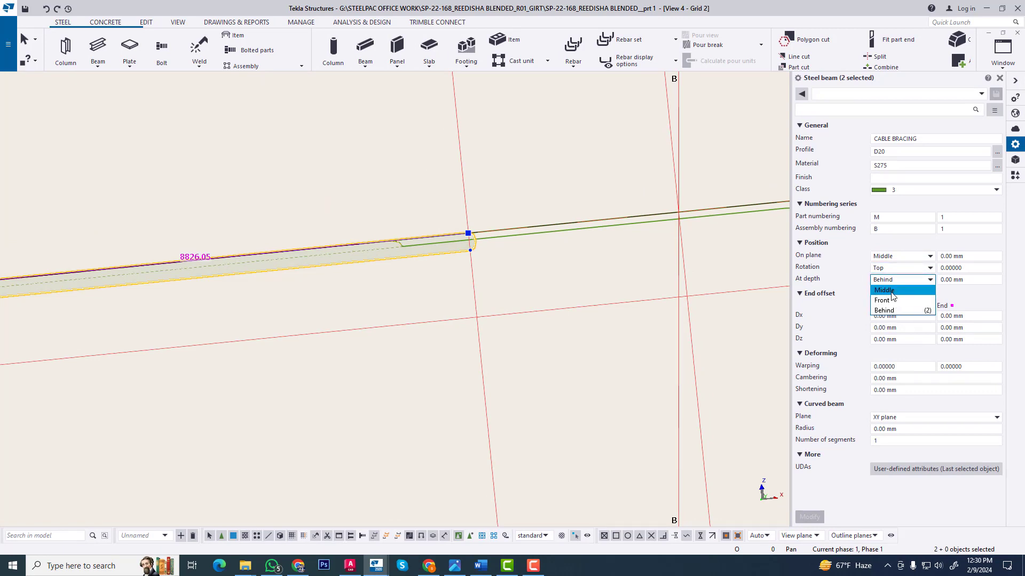
pyautogui.click(892, 291)
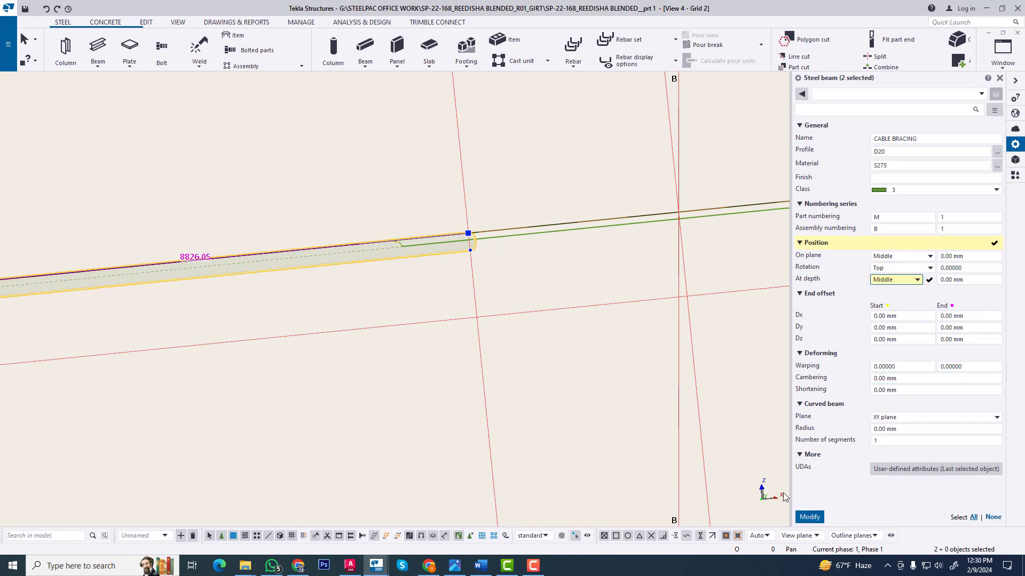
pyautogui.click(810, 517)
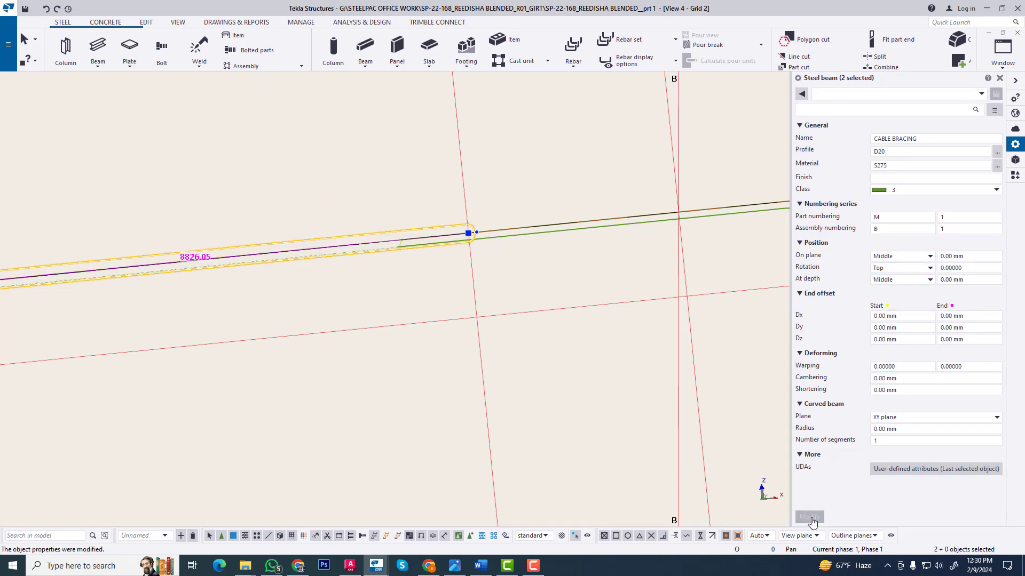
# Move both rods 100 mm down along the perpendicular line to the parallel line inside the rafter, without expanding the work area
pyautogui.rightClick(500, 178)
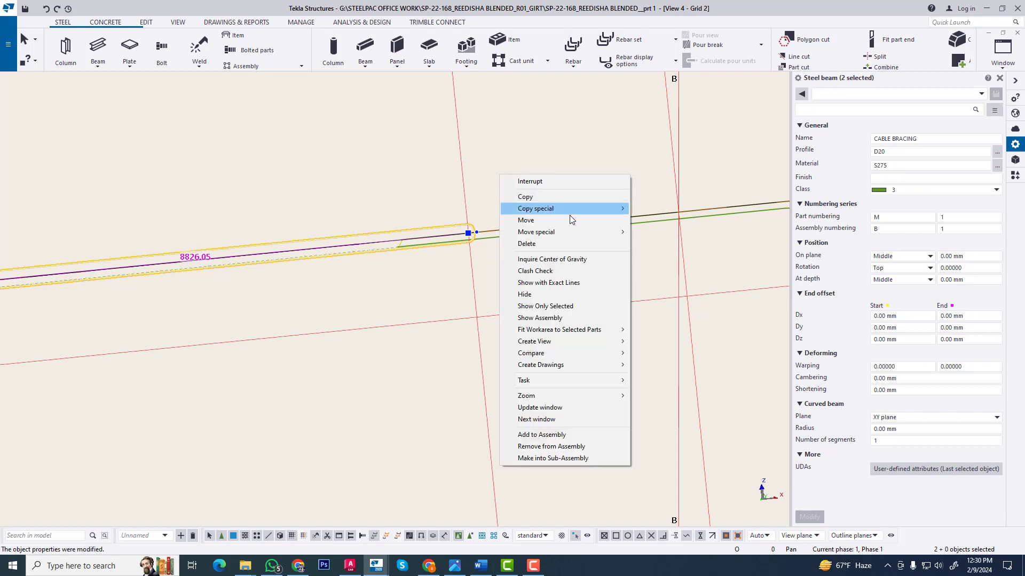
pyautogui.click(526, 221)
pyautogui.scroll(2, 469, 235)
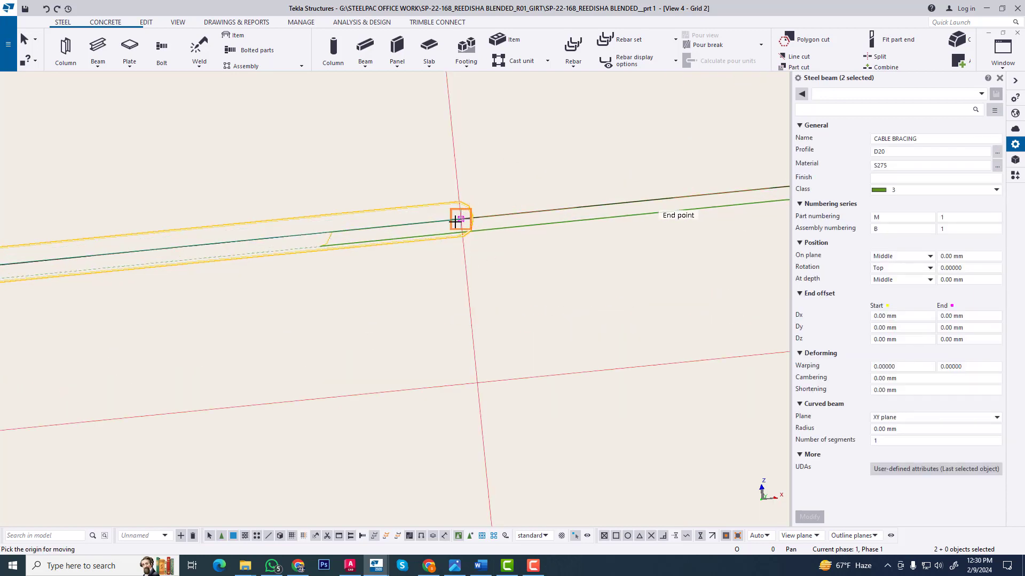
pyautogui.click(455, 220)
pyautogui.click(476, 382)
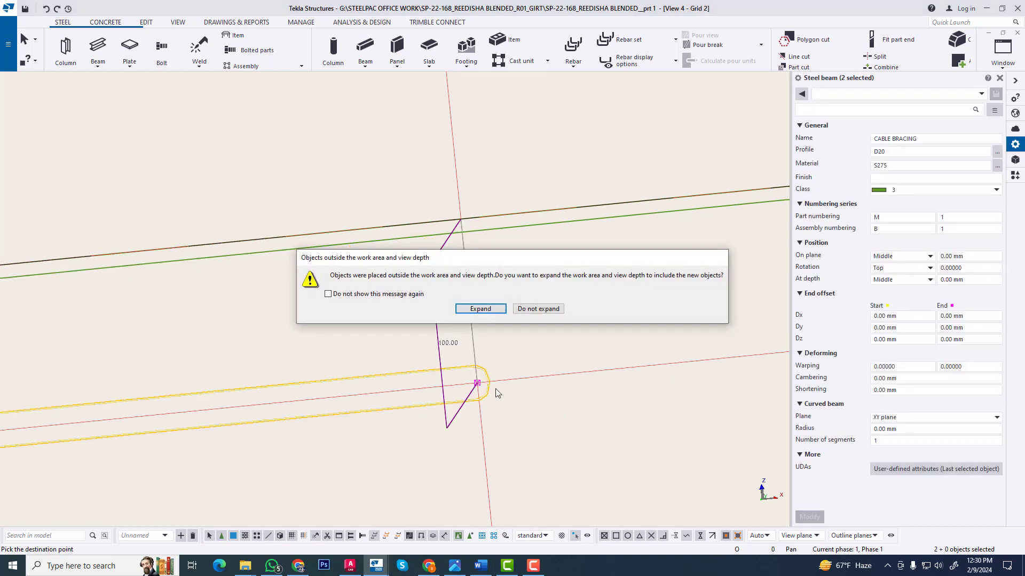
pyautogui.click(538, 309)
pyautogui.scroll(-5, 447, 280)
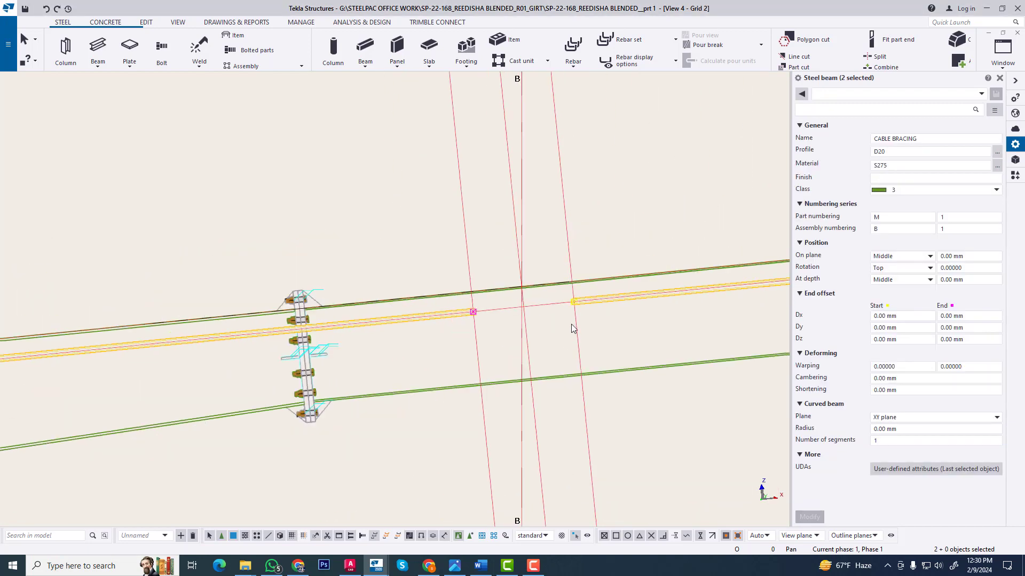
pyautogui.scroll(-5, 587, 389)
pyautogui.scroll(2, 582, 417)
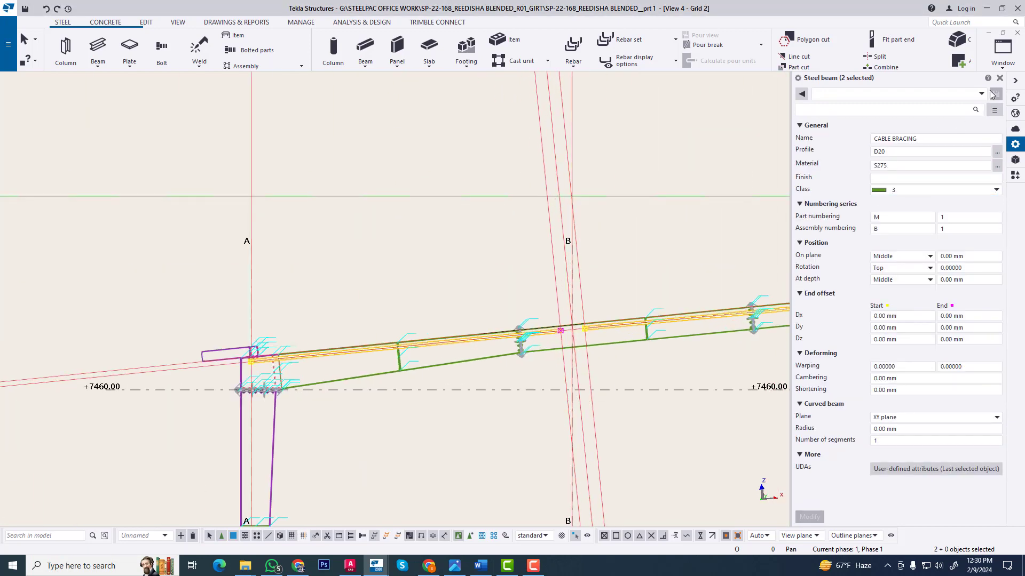
# Return to the 3D view, deselect the rods and examine their positions against the rendered rafters
pyautogui.click(1003, 49)
pyautogui.click(1004, 140)
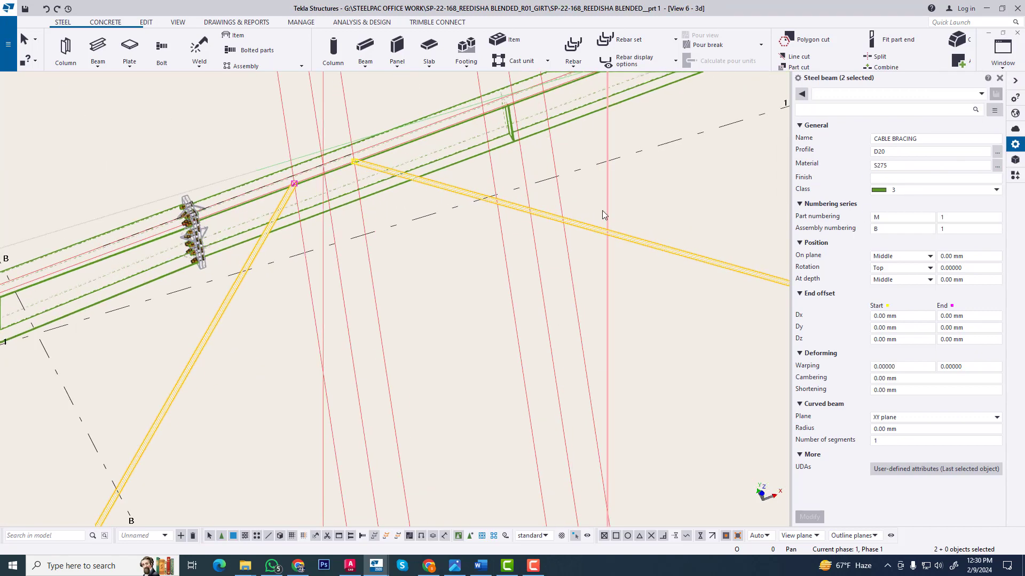
pyautogui.scroll(-5, 549, 268)
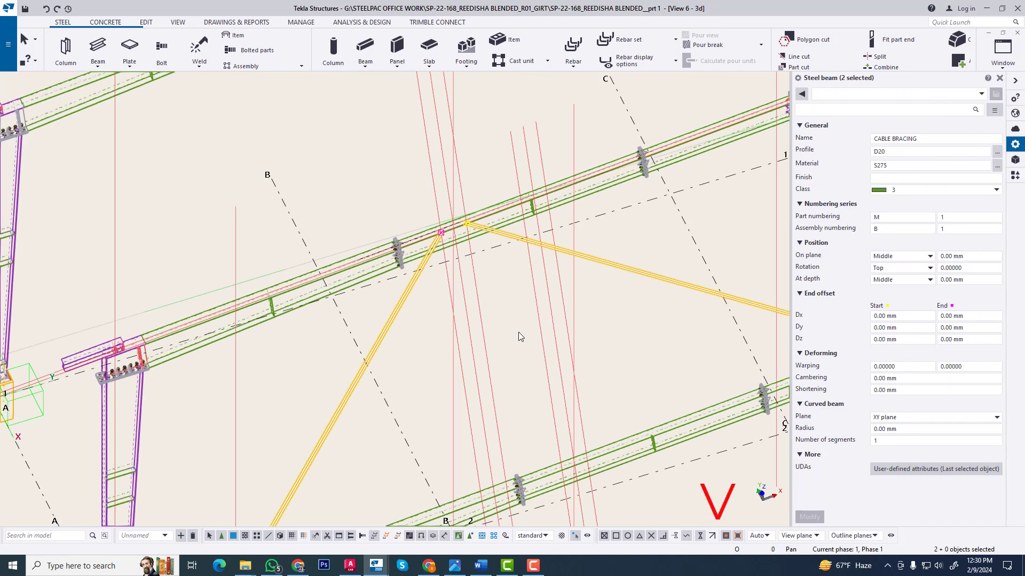
pyautogui.click(497, 332)
pyautogui.scroll(-4, 504, 327)
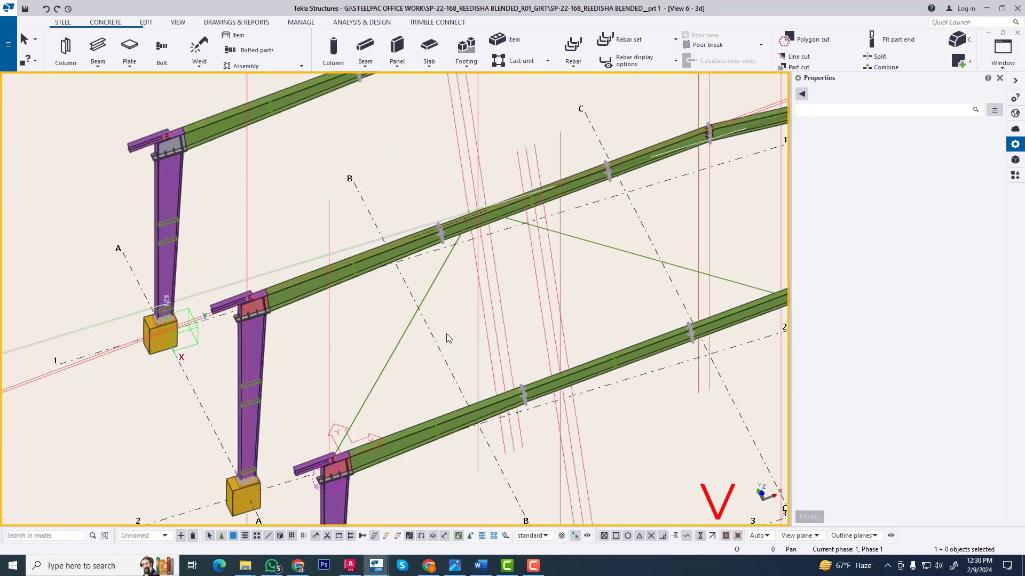
pyautogui.keyDown('ctrl'); pyautogui.moveTo(445, 333); pyautogui.dragTo(648, 316, button='middle'); pyautogui.keyUp('ctrl')
pyautogui.scroll(4, 505, 337)
pyautogui.keyDown('ctrl'); pyautogui.moveTo(505, 337); pyautogui.dragTo(485, 305, button='middle'); pyautogui.keyUp('ctrl')
pyautogui.moveTo(576, 329); pyautogui.dragTo(510, 370, button='middle')
pyautogui.scroll(4, 510, 370)
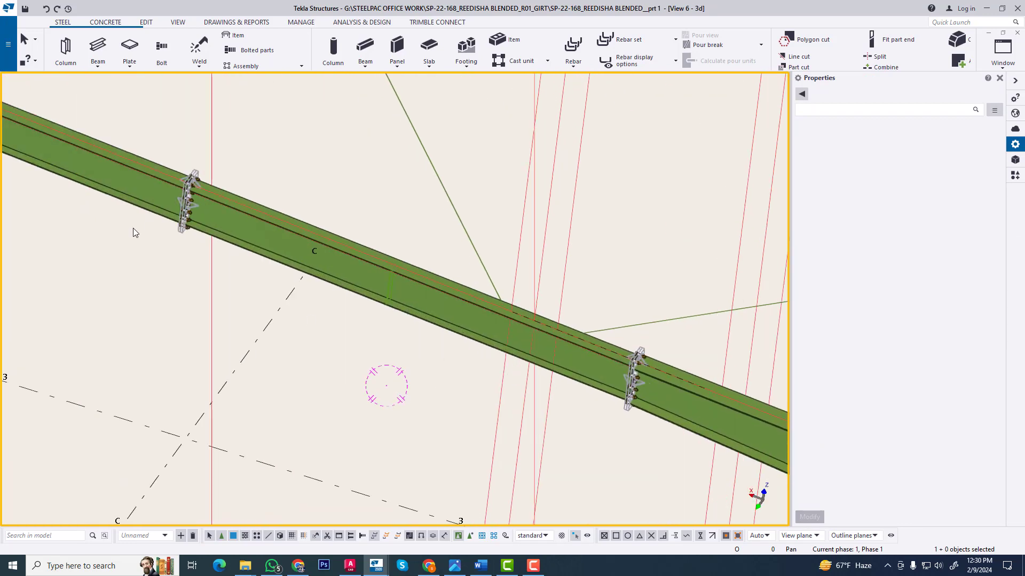
# Set the view's rotation centre on the Grid 2 rafter between the rod ends and orbit to the side facing the rods
pyautogui.click(7, 51)
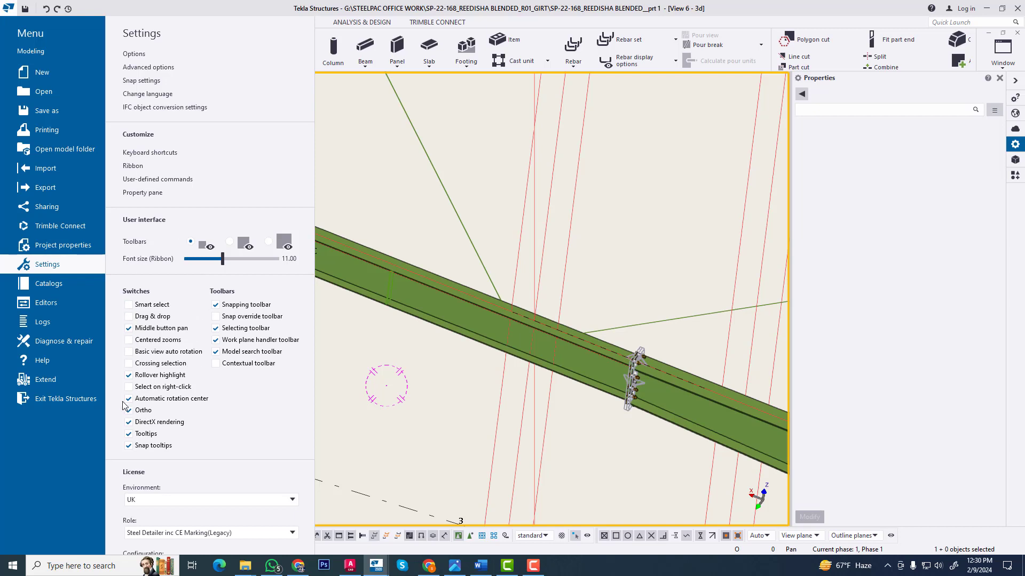
pyautogui.click(626, 434)
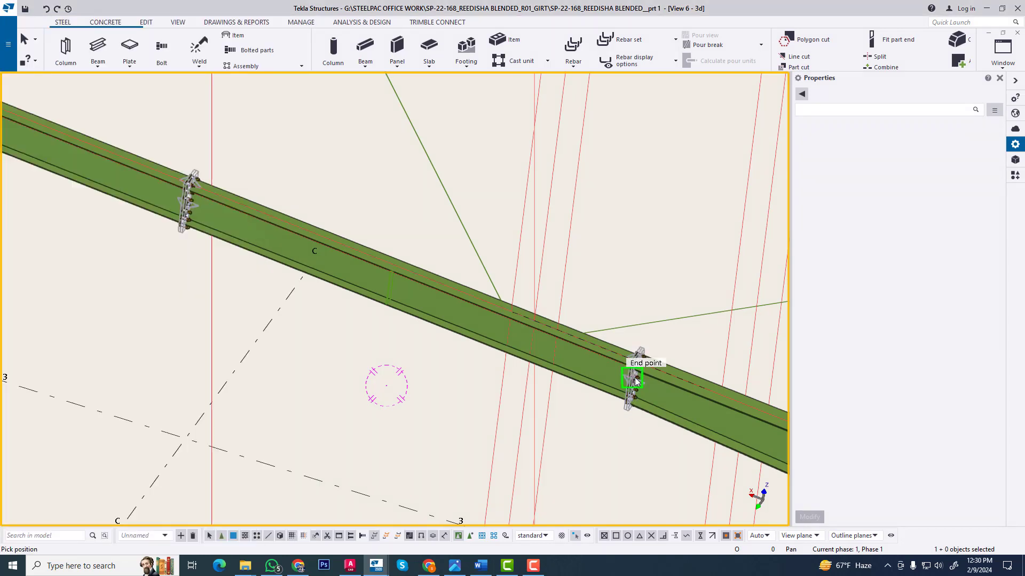
pyautogui.scroll(-3, 632, 363)
pyautogui.click(554, 358)
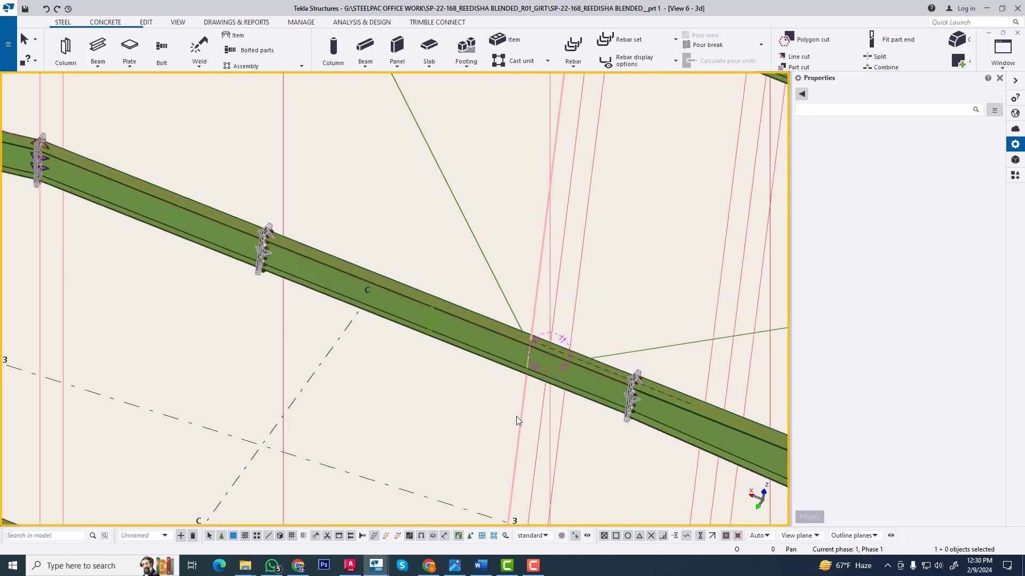
pyautogui.keyDown('ctrl'); pyautogui.moveTo(516, 416); pyautogui.dragTo(392, 380, button='middle'); pyautogui.keyUp('ctrl')
pyautogui.scroll(2, 430, 380)
# Search the component catalogue for "1" and open the properties of the Windbracing (1) connection
pyautogui.hotkey('ctrl', 'f')
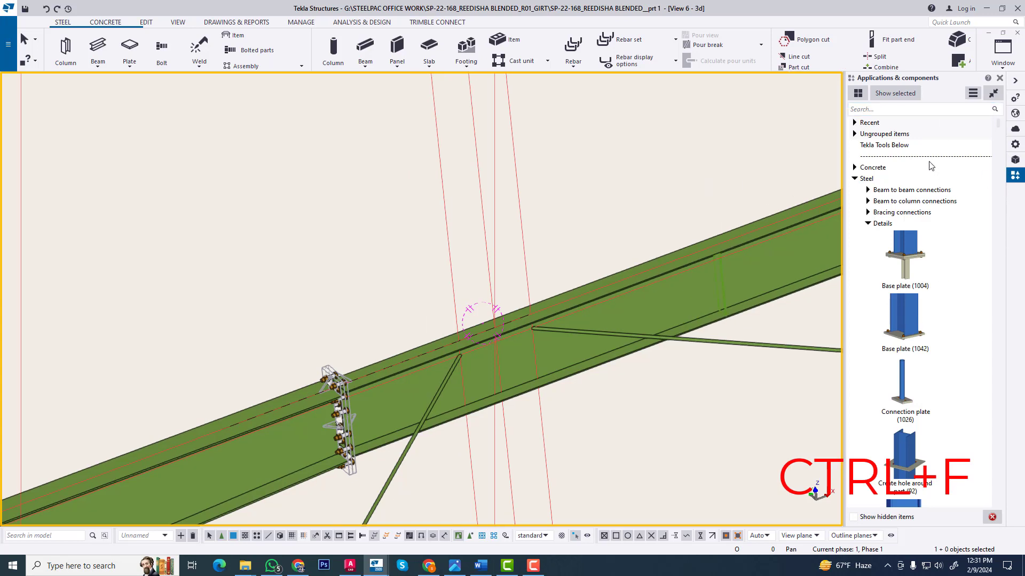
pyautogui.click(914, 109)
pyautogui.write('1')
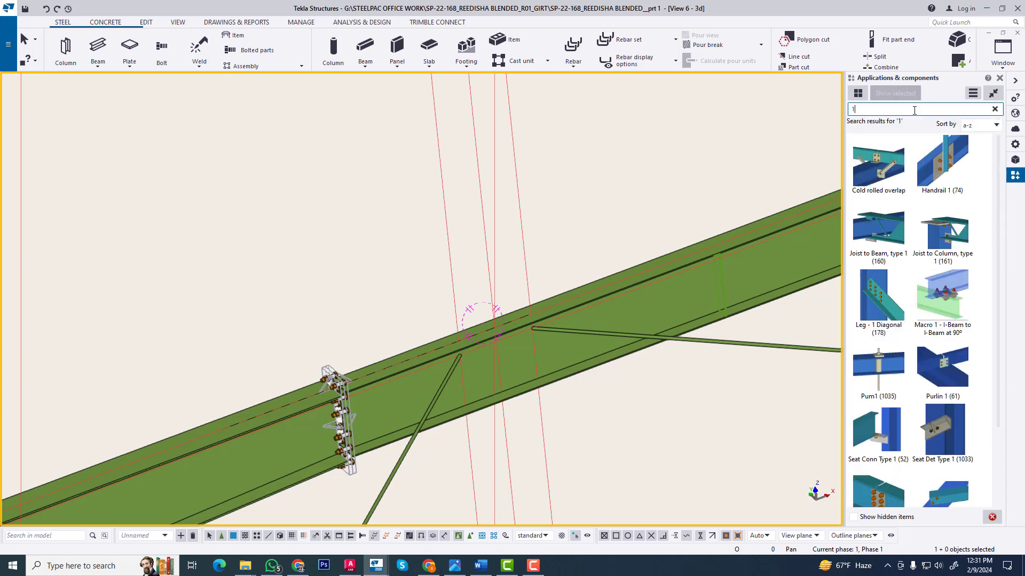
pyautogui.scroll(-3, 930, 410)
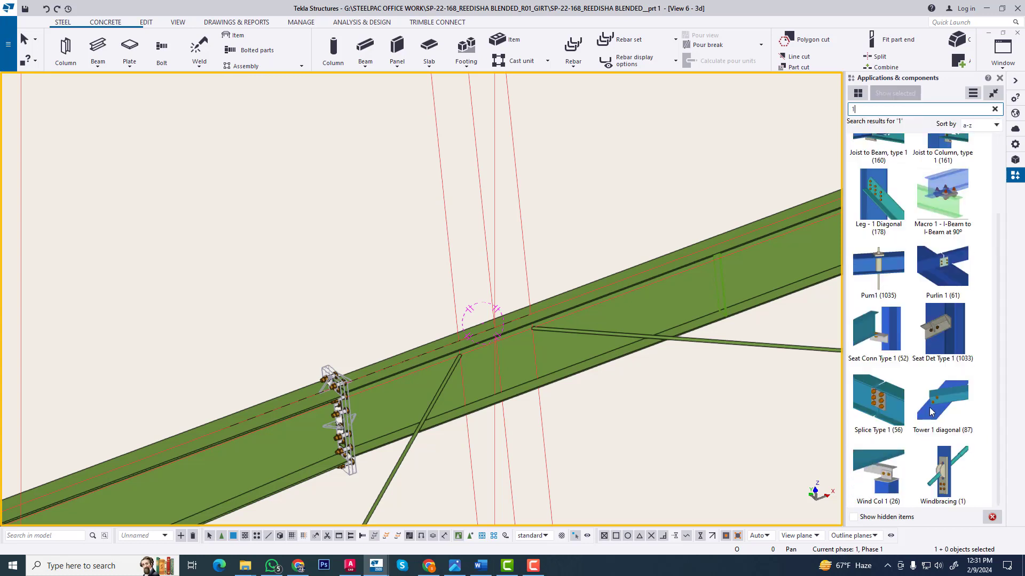
pyautogui.click(942, 485)
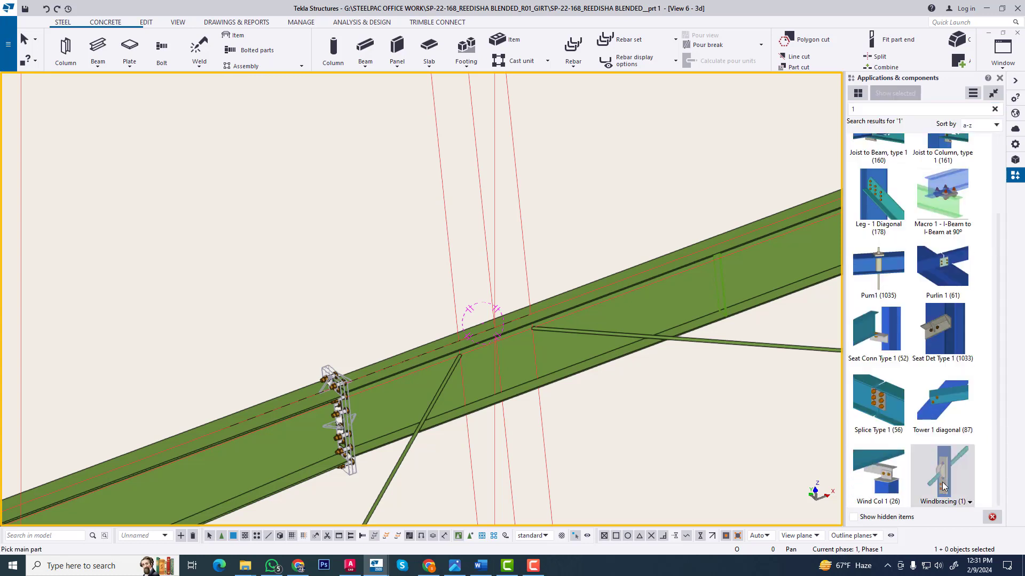
pyautogui.doubleClick(942, 486)
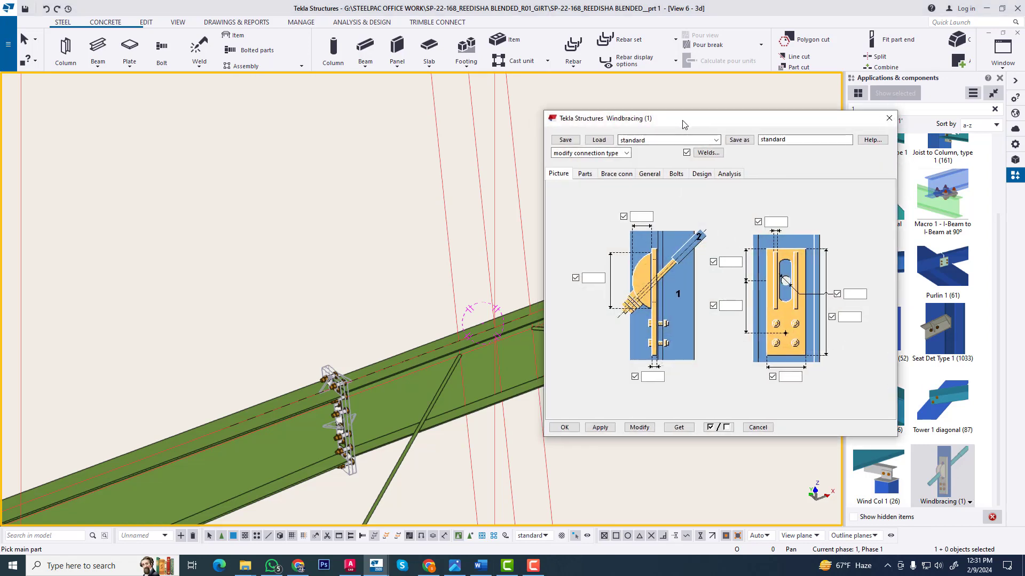
pyautogui.moveTo(667, 117); pyautogui.dragTo(795, 99)
# Create a Windbracing (1) connection with the Grid 2 rafter as main part and the rod as secondary part
pyautogui.scroll(3, 286, 373)
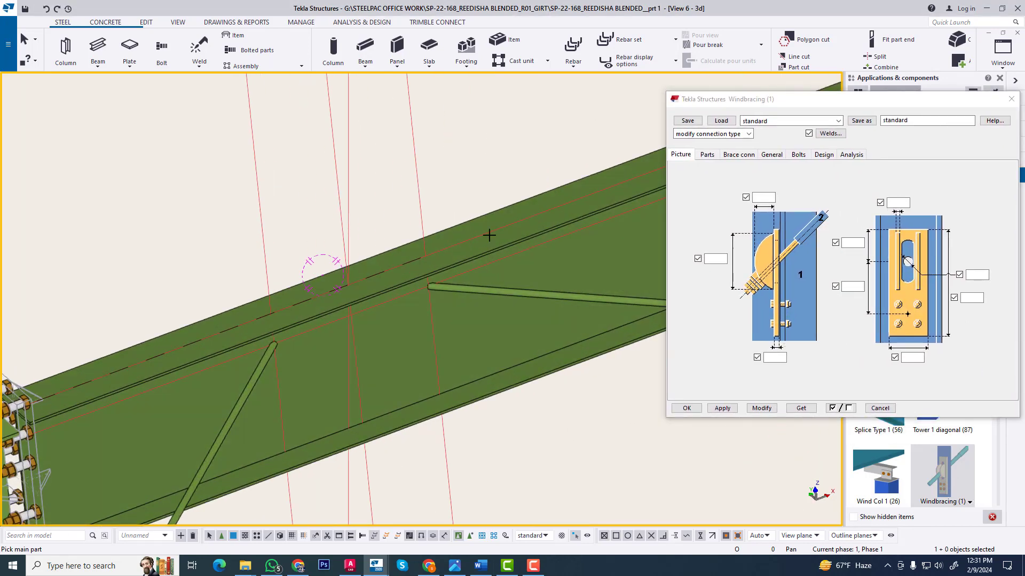
pyautogui.moveTo(490, 237); pyautogui.dragTo(403, 256, button='middle')
pyautogui.scroll(1, 403, 256)
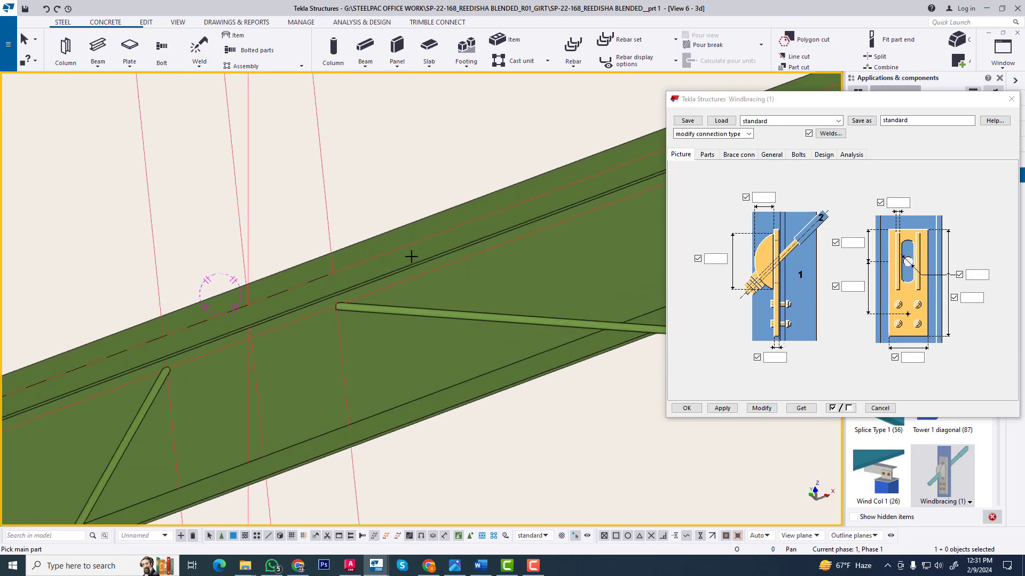
pyautogui.click(422, 259)
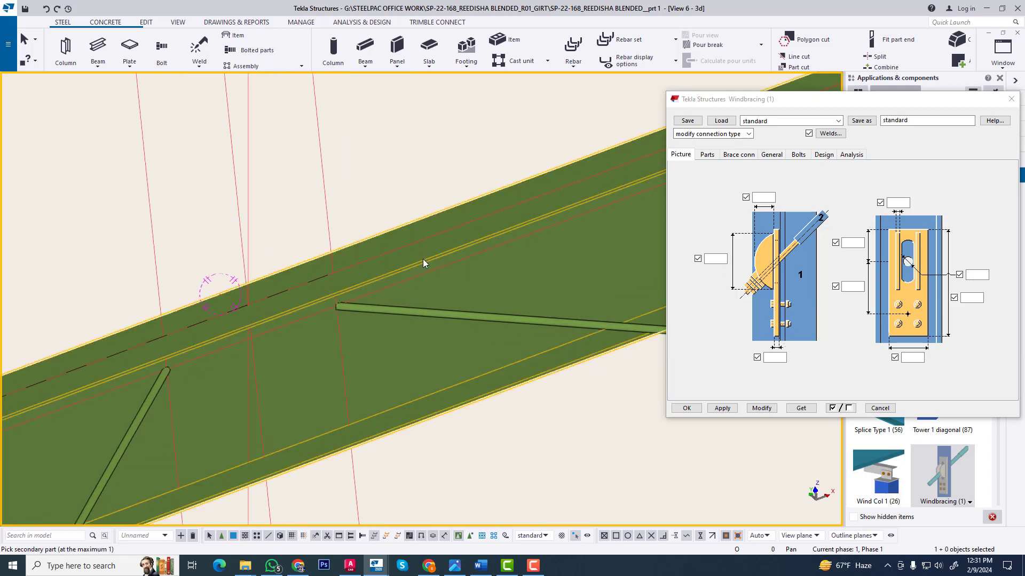
pyautogui.click(486, 318)
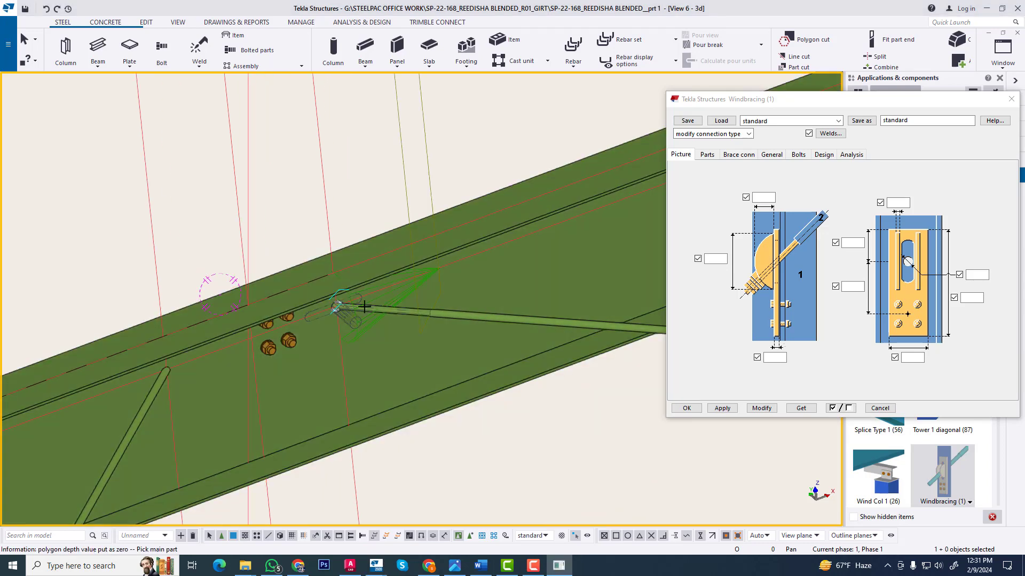
# Set the view's rotation centre at the connected rod end and examine the connection plate on the rafter web's far side
pyautogui.scroll(2, 344, 304)
pyautogui.press('c')
pyautogui.press('v')
pyautogui.click(336, 285)
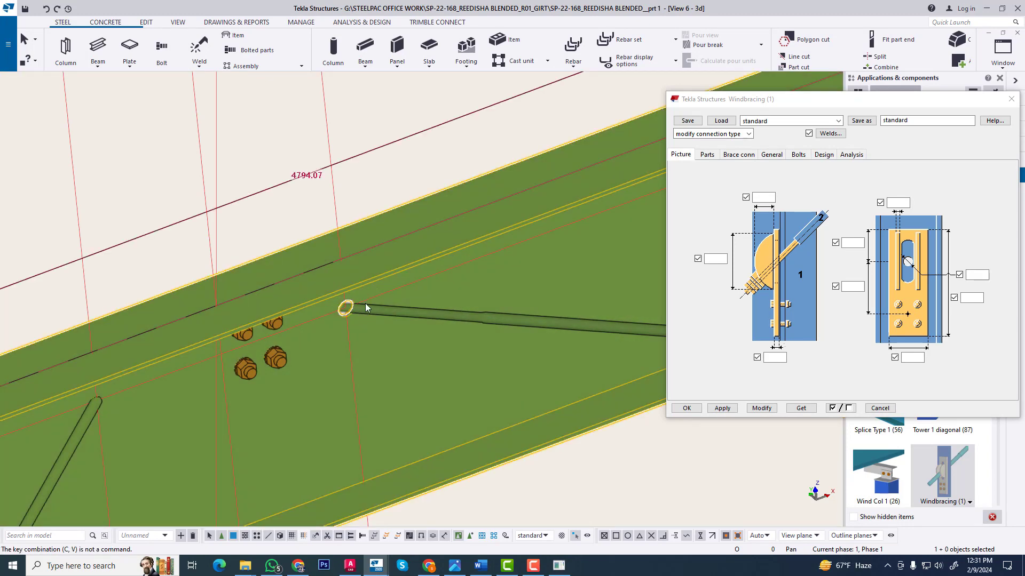
pyautogui.press('v')
pyautogui.click(351, 287)
pyautogui.keyDown('ctrl'); pyautogui.moveTo(324, 330); pyautogui.dragTo(404, 333, button='middle'); pyautogui.keyUp('ctrl')
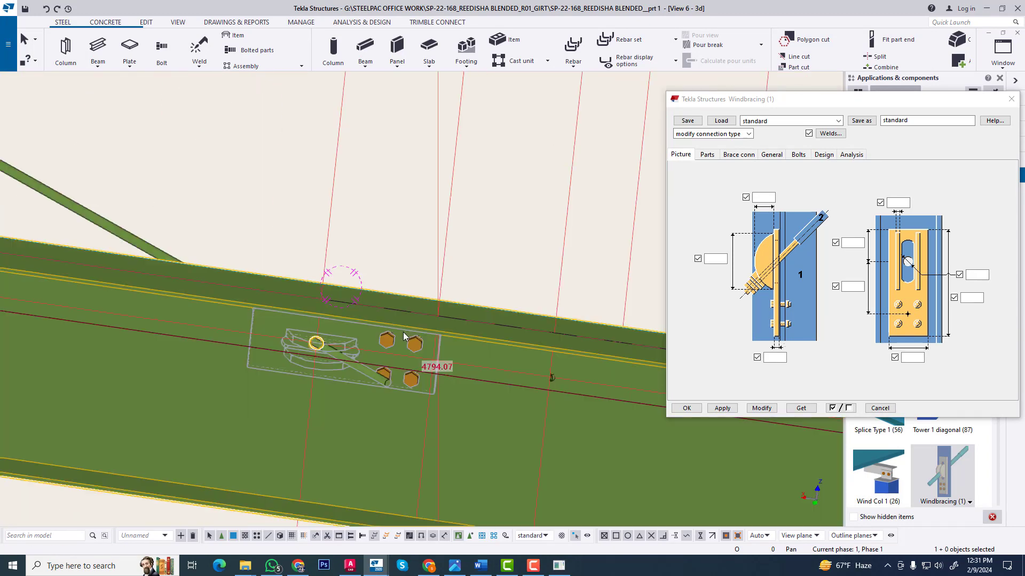
pyautogui.click(378, 254)
pyautogui.scroll(1, 361, 358)
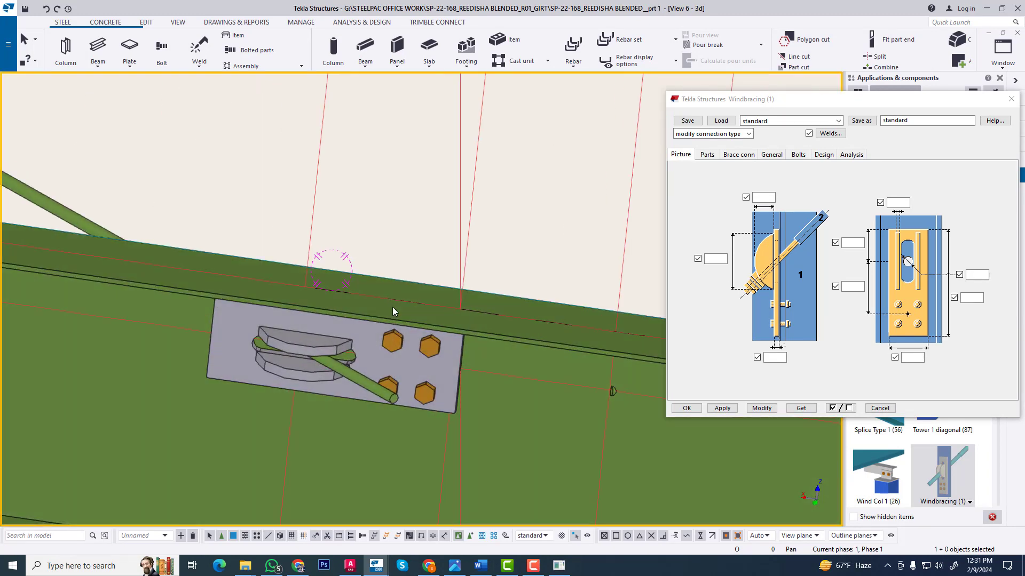
pyautogui.scroll(-1, 392, 315)
pyautogui.keyDown('ctrl'); pyautogui.moveTo(350, 351); pyautogui.dragTo(316, 344, button='middle'); pyautogui.keyUp('ctrl')
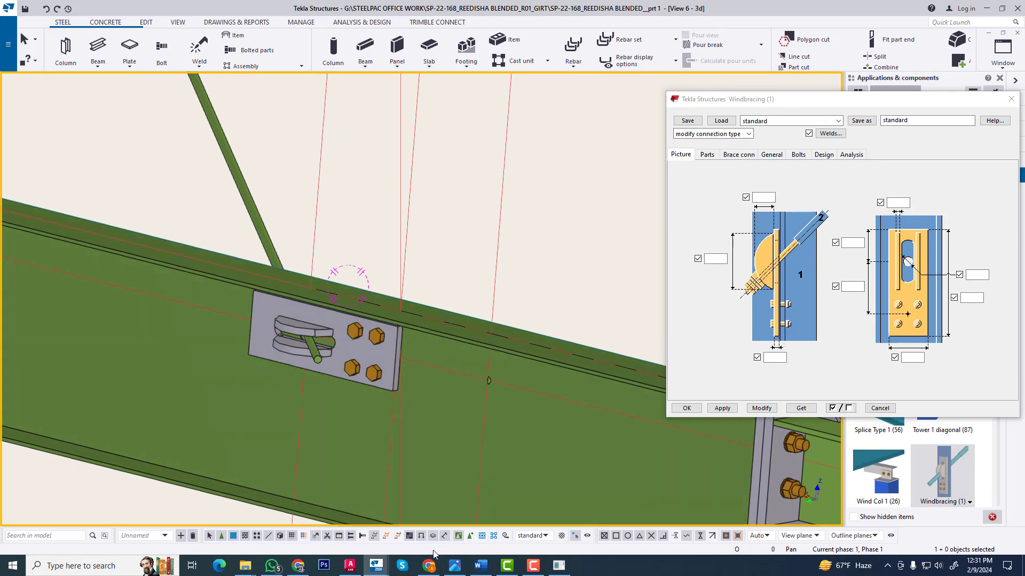
# Switch to the photo viewer, compare the hillside washer and wire clamp reference photos, and return to Tekla Structures
pyautogui.click(454, 565)
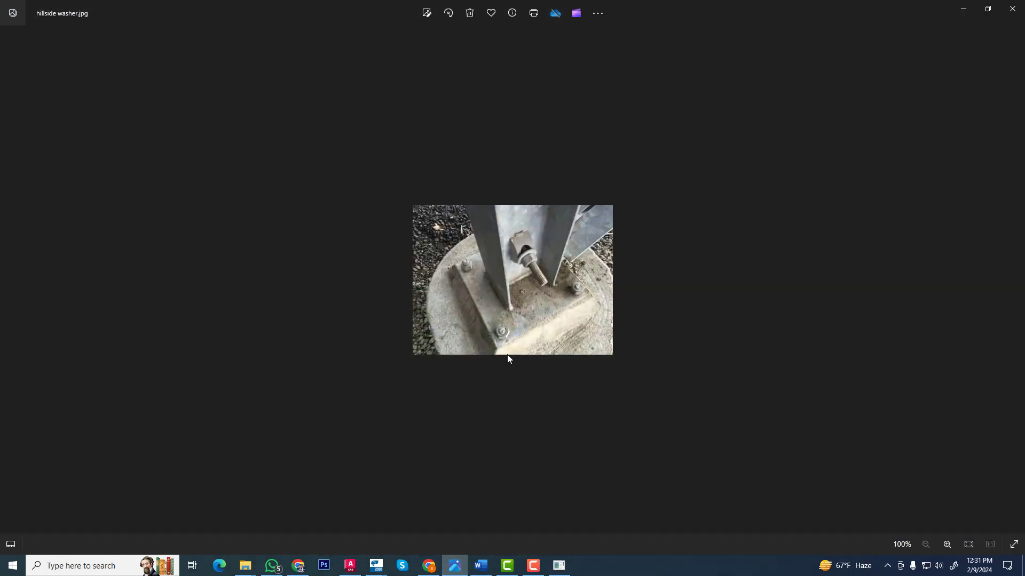
pyautogui.scroll(4, 531, 255)
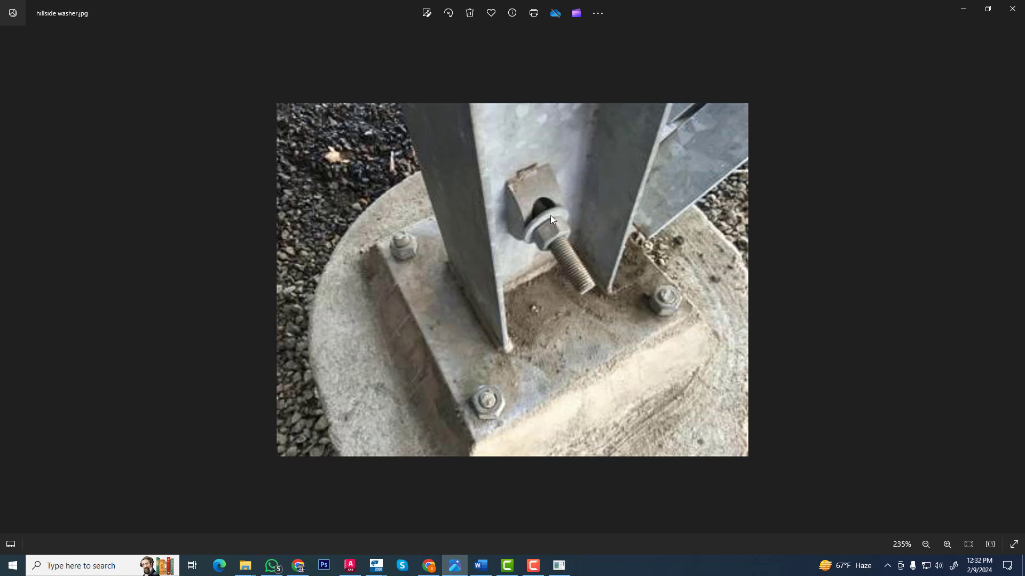
pyautogui.scroll(-2, 527, 210)
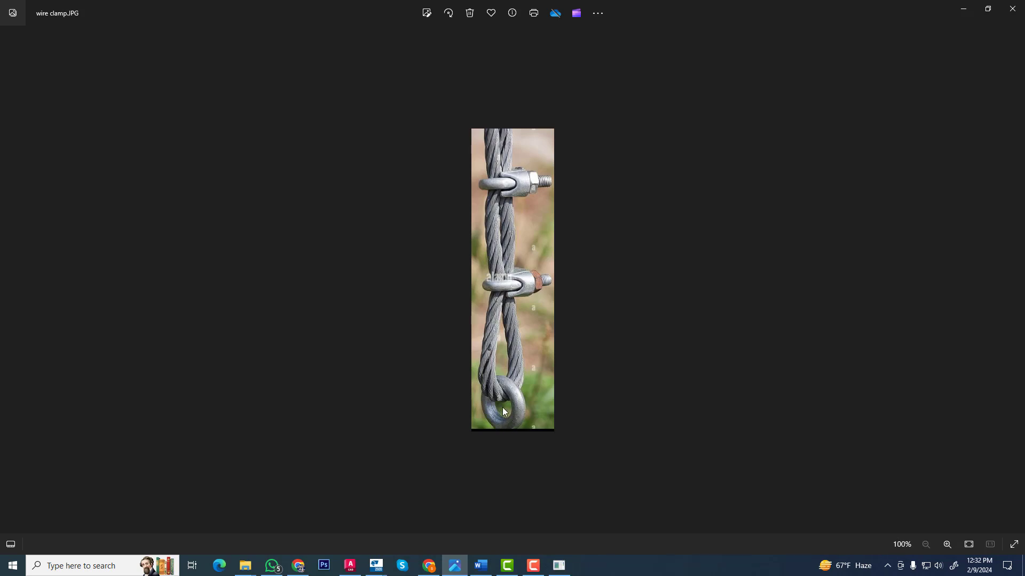
pyautogui.press('Right')
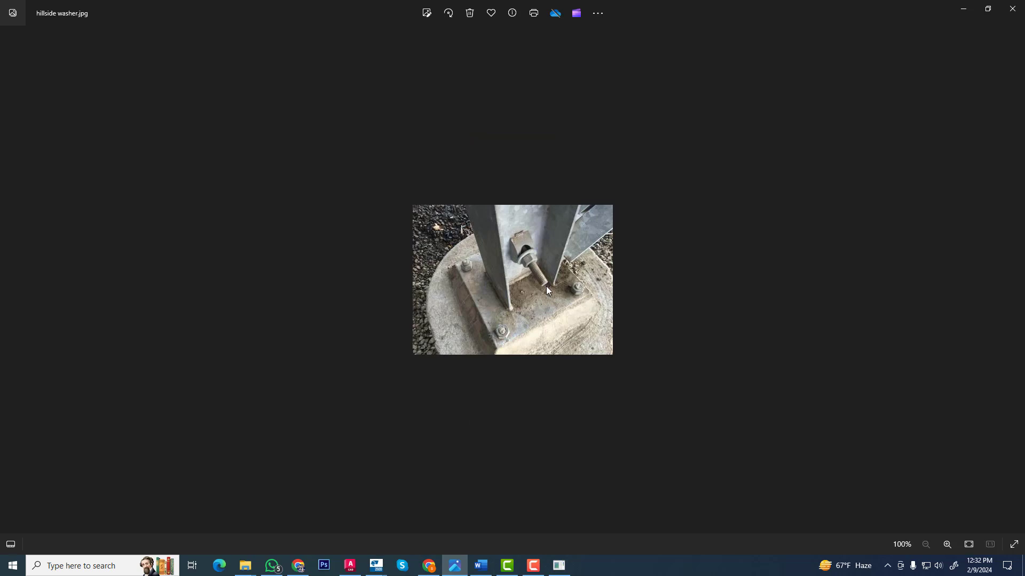
pyautogui.press('Left')
pyautogui.click(963, 9)
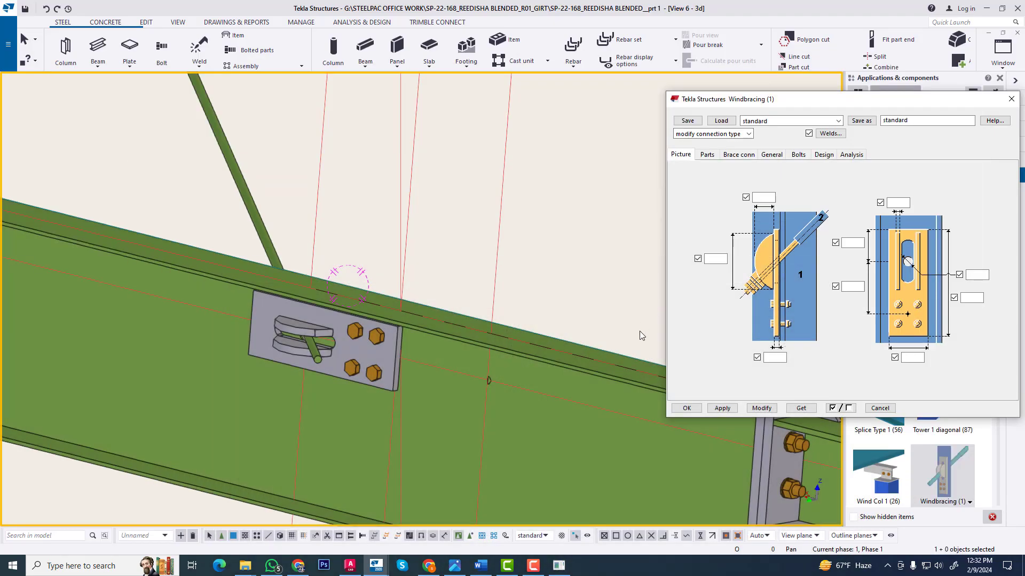
# Redraw the view and select the Windbracing connection, keeping its properties dialog clear of the component properties
pyautogui.rightClick(460, 231)
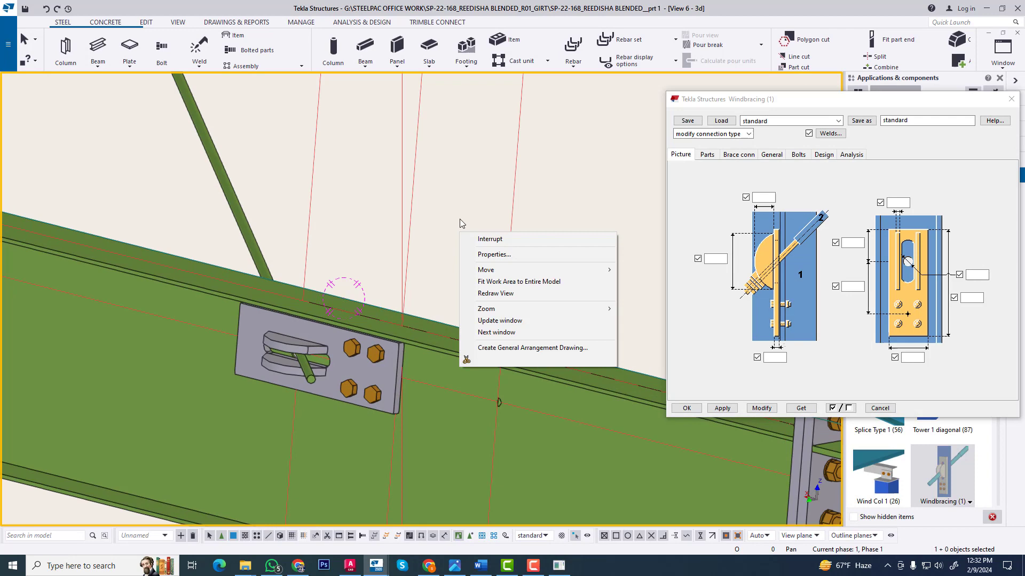
pyautogui.click(495, 293)
pyautogui.scroll(2, 315, 366)
pyautogui.click(299, 376)
pyautogui.click(339, 385)
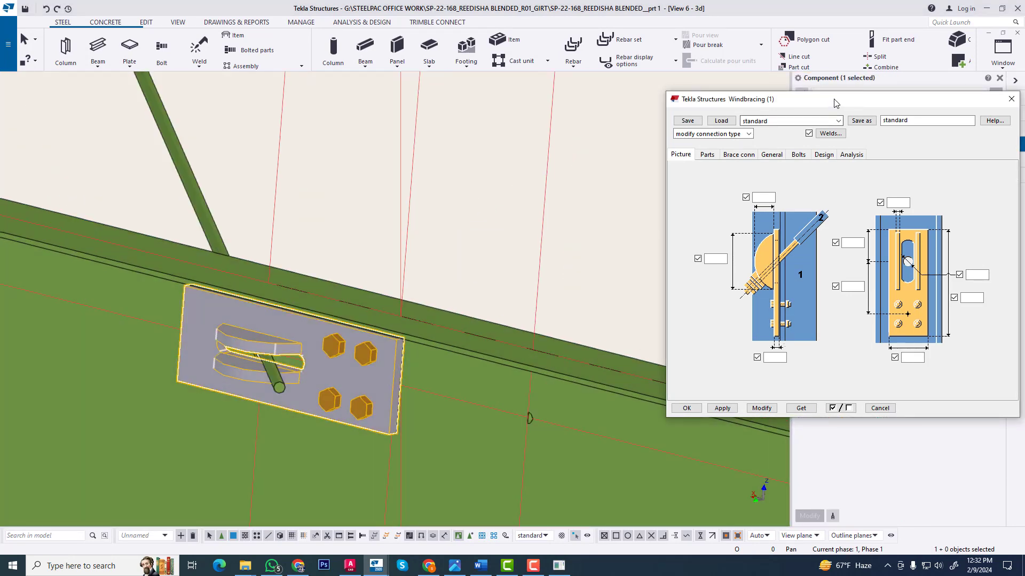
pyautogui.moveTo(836, 103); pyautogui.dragTo(619, 112)
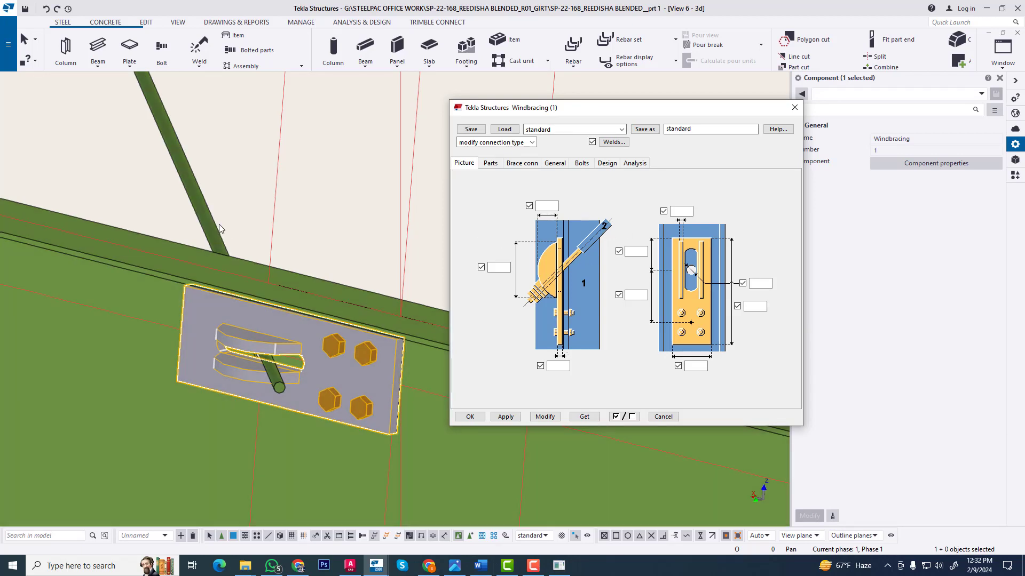
# Check the connected rod's profile and extent, and set the Windbracing plate's hole diameter to 30 mm
pyautogui.click(211, 229)
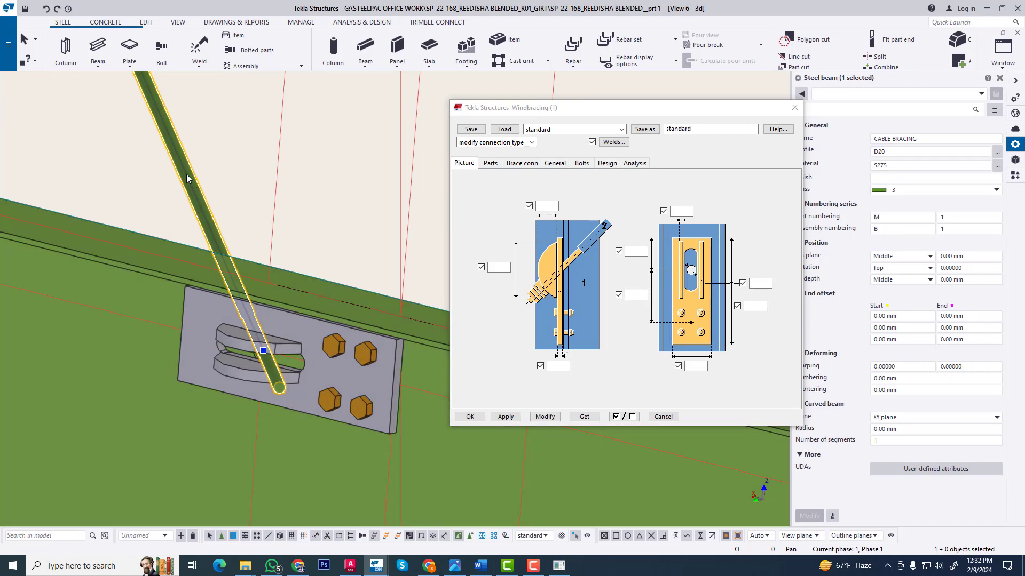
pyautogui.scroll(-6, 188, 175)
pyautogui.moveTo(213, 184); pyautogui.dragTo(234, 349, button='middle')
pyautogui.scroll(-3, 234, 348)
pyautogui.scroll(10, 198, 348)
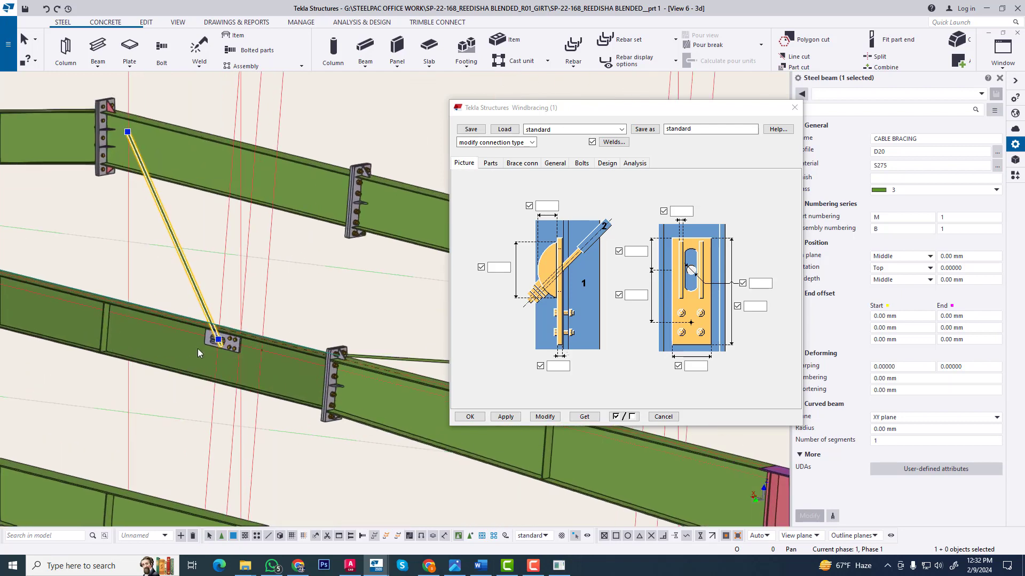
pyautogui.scroll(2, 184, 325)
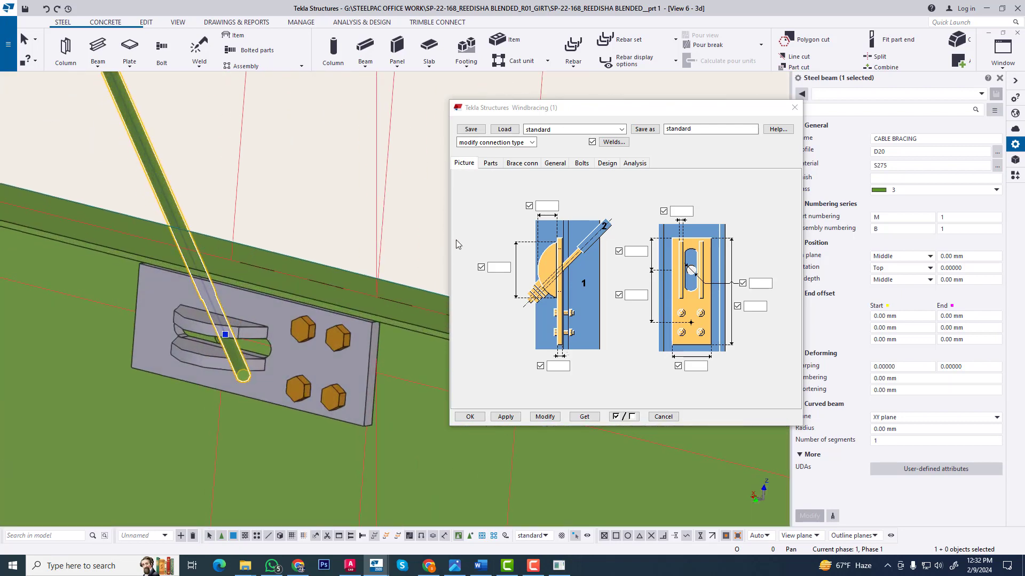
pyautogui.click(758, 284)
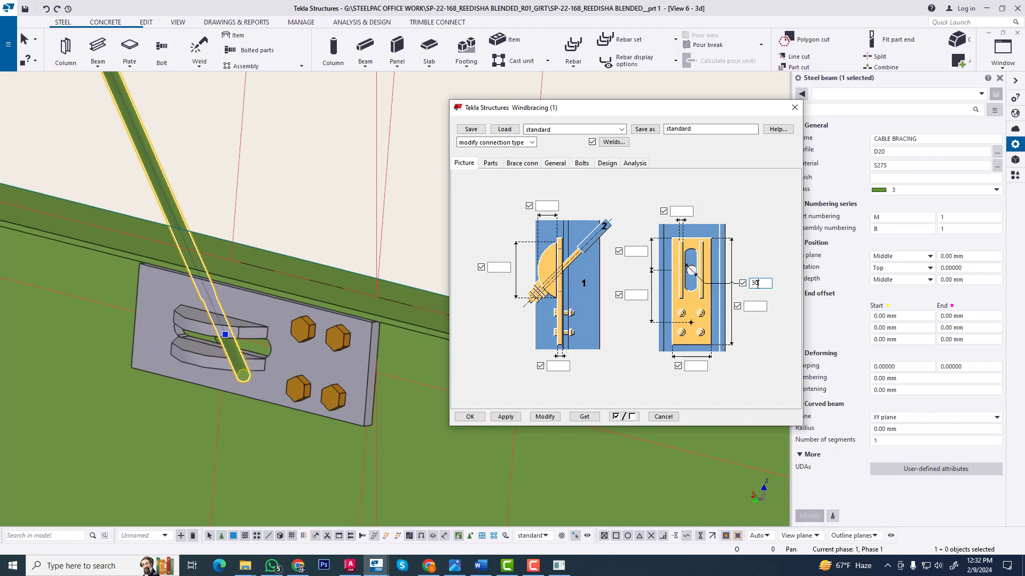
pyautogui.write('30')
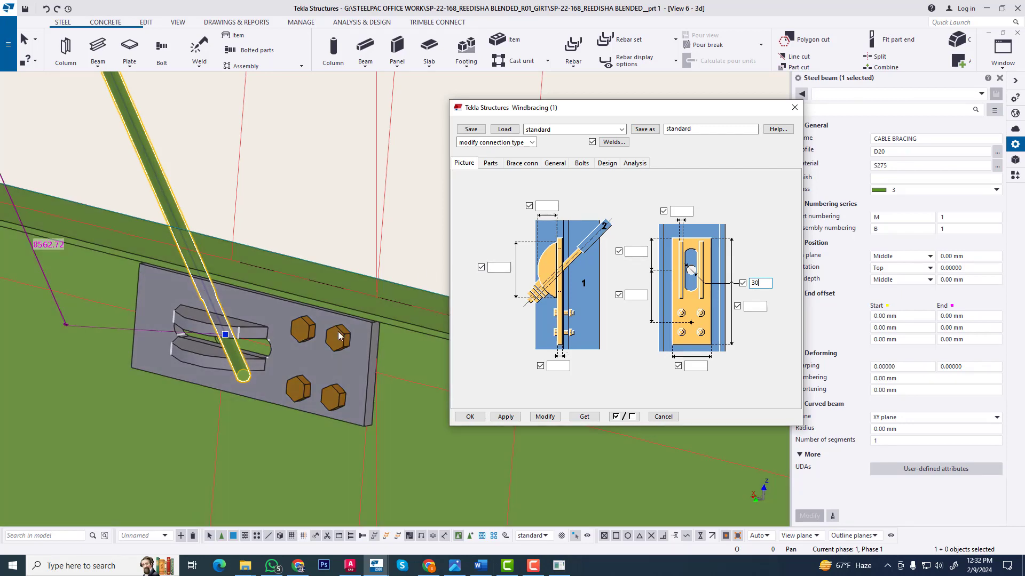
# Define the connection plate as 5 mm thick, 100 mm wide and 100 mm high, with position number pl 1 and material 50
pyautogui.click(490, 163)
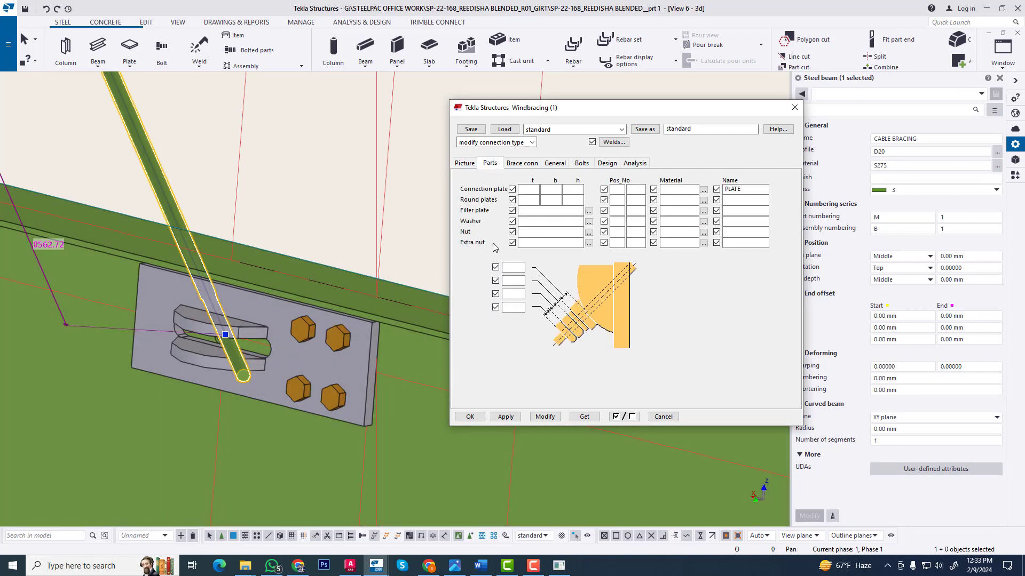
pyautogui.click(526, 191)
pyautogui.write('5')
pyautogui.click(552, 194)
pyautogui.click(573, 189)
pyautogui.write('100')
pyautogui.click(618, 189)
pyautogui.write('pl')
pyautogui.click(640, 192)
pyautogui.click(679, 190)
pyautogui.write('50')
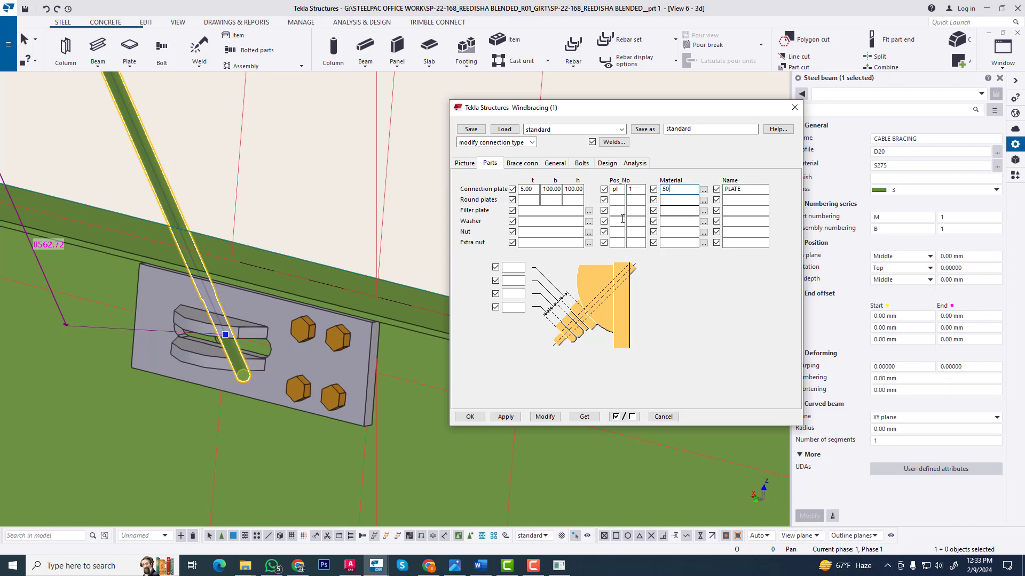
# Set the plate length in the Windbracing picture settings to 100 mm and compare it with the connection plate's part values
pyautogui.click(464, 163)
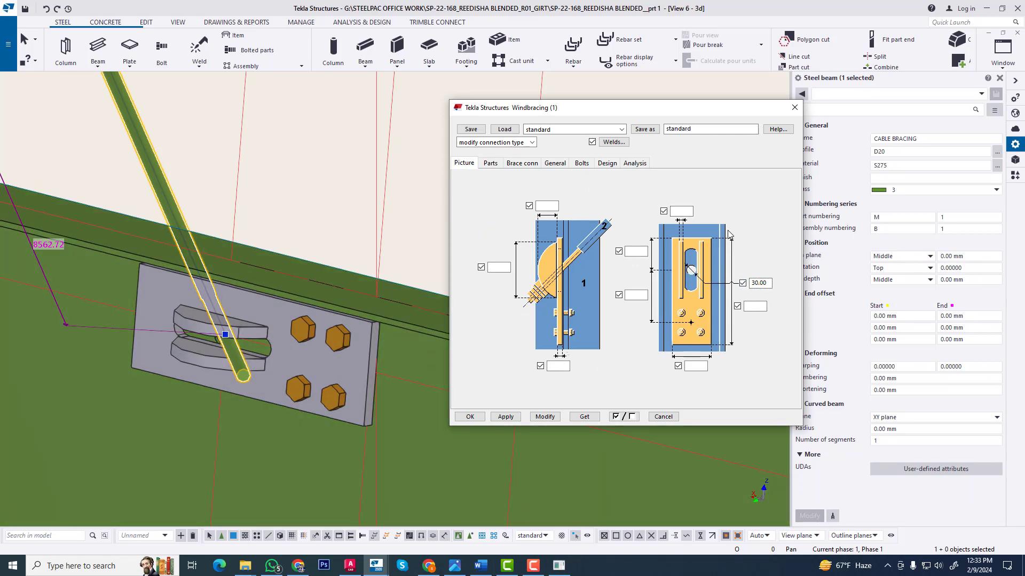
pyautogui.click(753, 306)
pyautogui.click(490, 163)
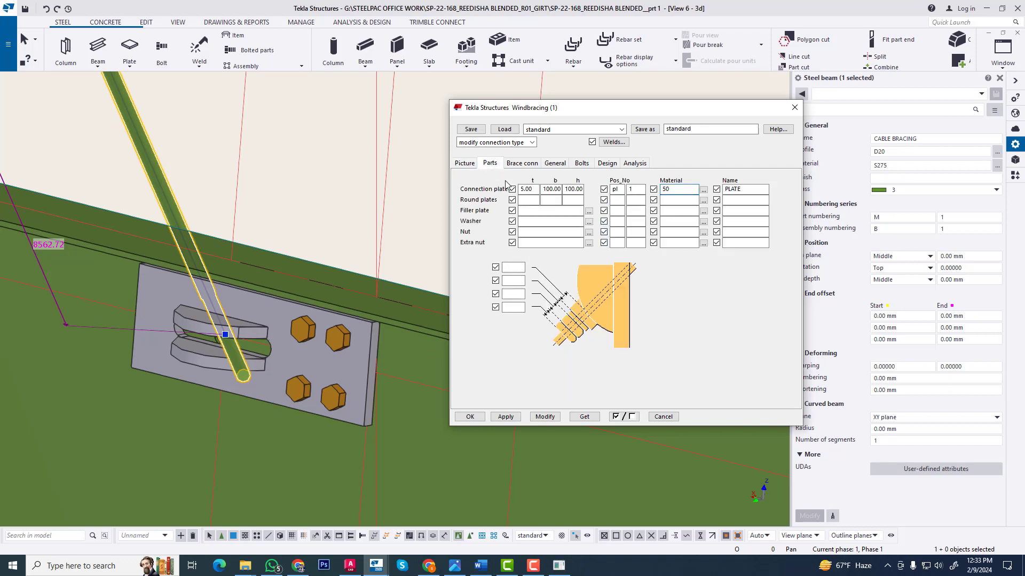
pyautogui.click(464, 163)
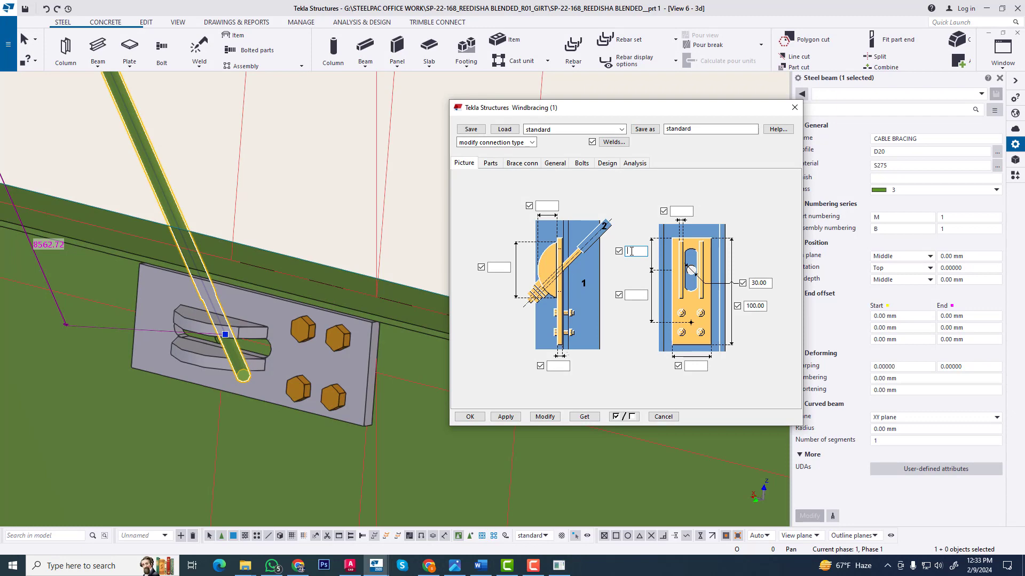
pyautogui.click(490, 162)
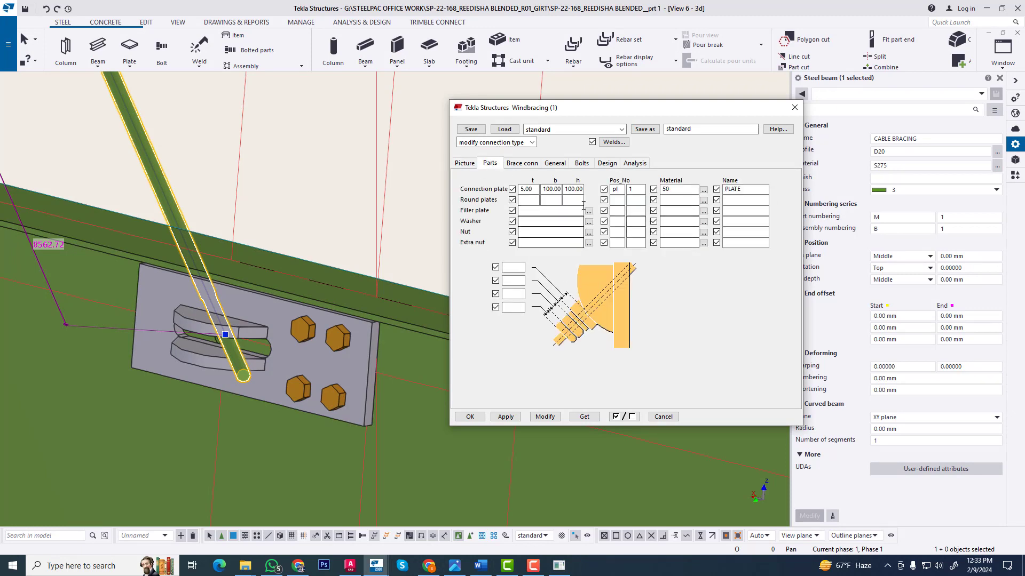
# Review the brace connection settings, switch to the photo viewer and bring up the hillside washer reference photo
pyautogui.click(515, 164)
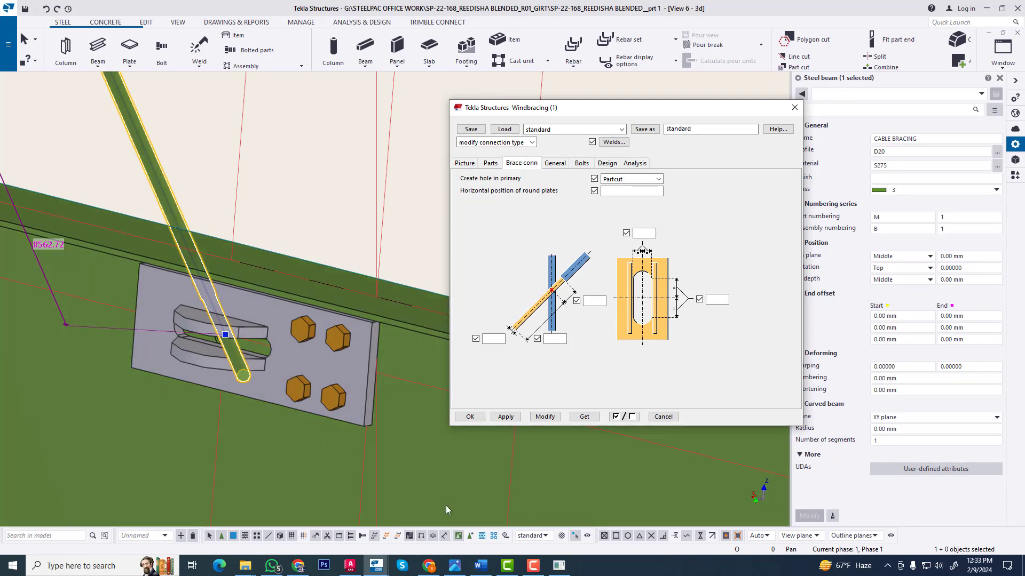
pyautogui.click(455, 566)
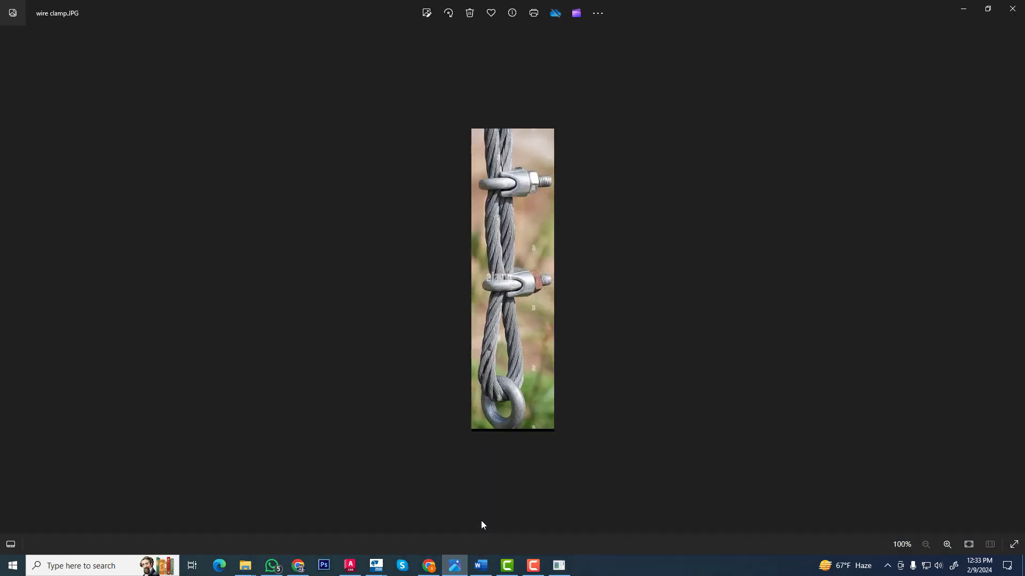
pyautogui.press('Left')
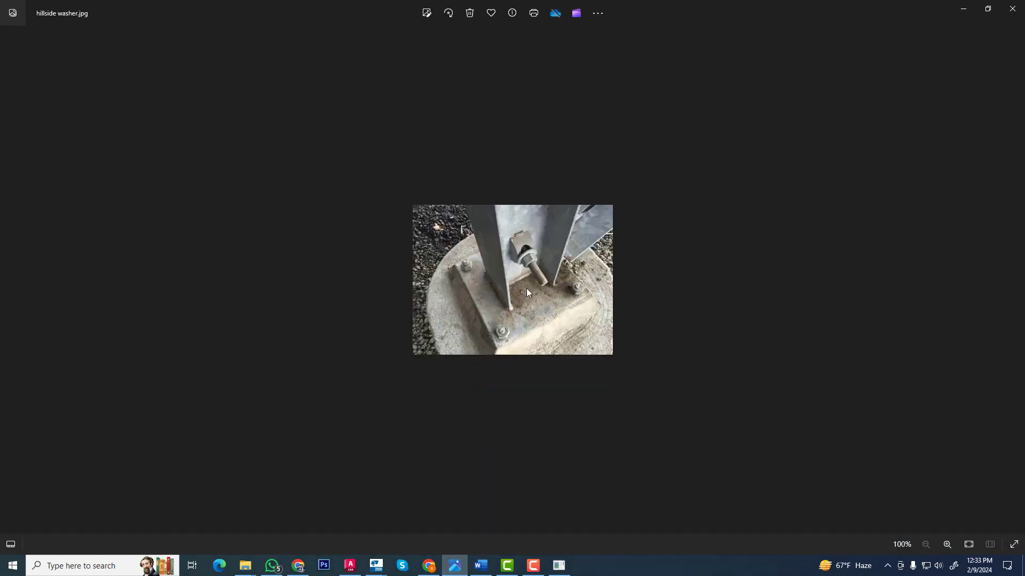
# Set the brace connection distances to 150 and 75 mm and both hole dimensions to 15 mm, apply them to the Windbracing connection and redraw the view
pyautogui.click(964, 9)
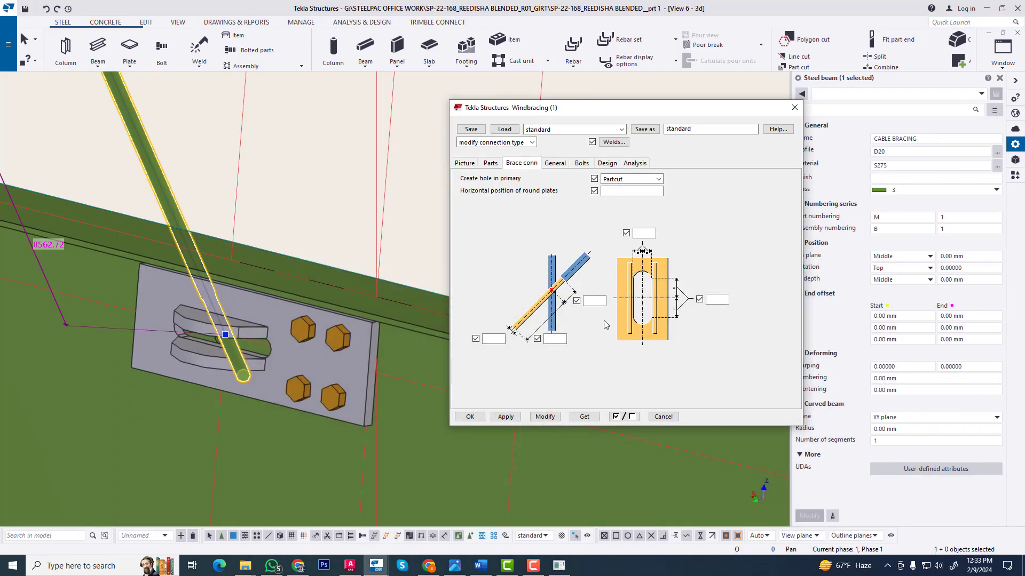
pyautogui.click(553, 340)
pyautogui.click(646, 233)
pyautogui.write('15')
pyautogui.press('Tab')
pyautogui.write('15')
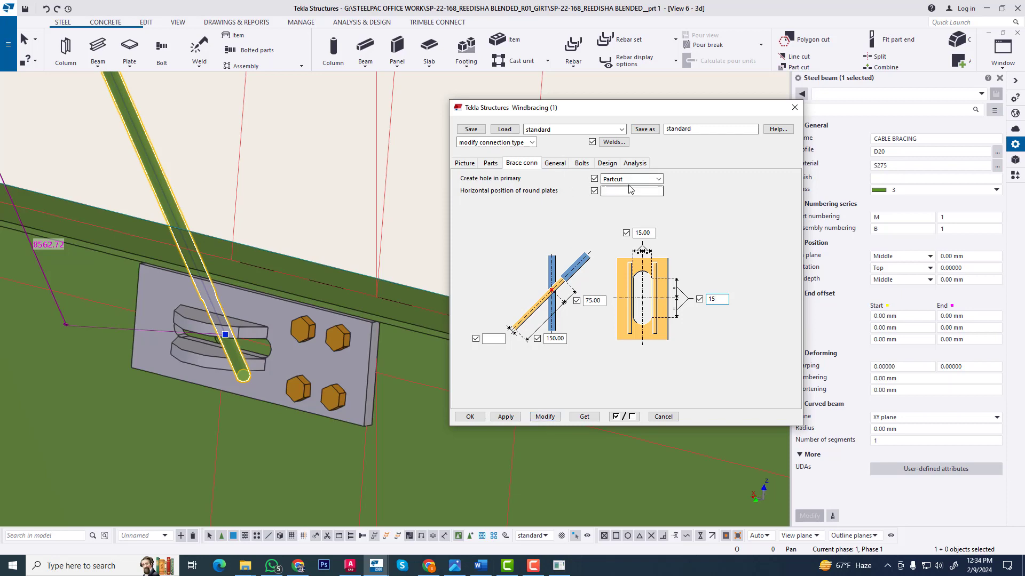
pyautogui.click(365, 395)
pyautogui.click(545, 417)
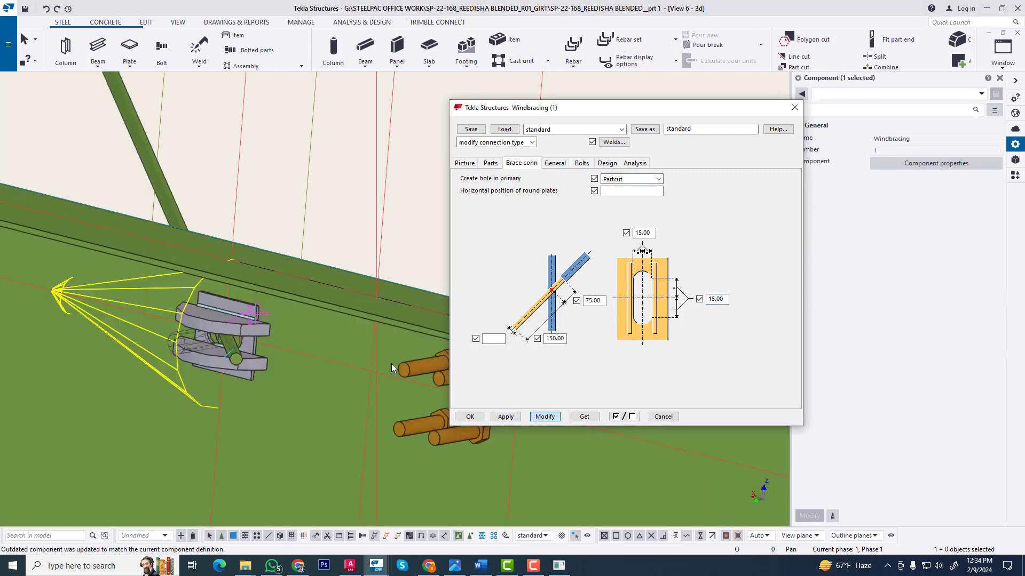
pyautogui.rightClick(328, 215)
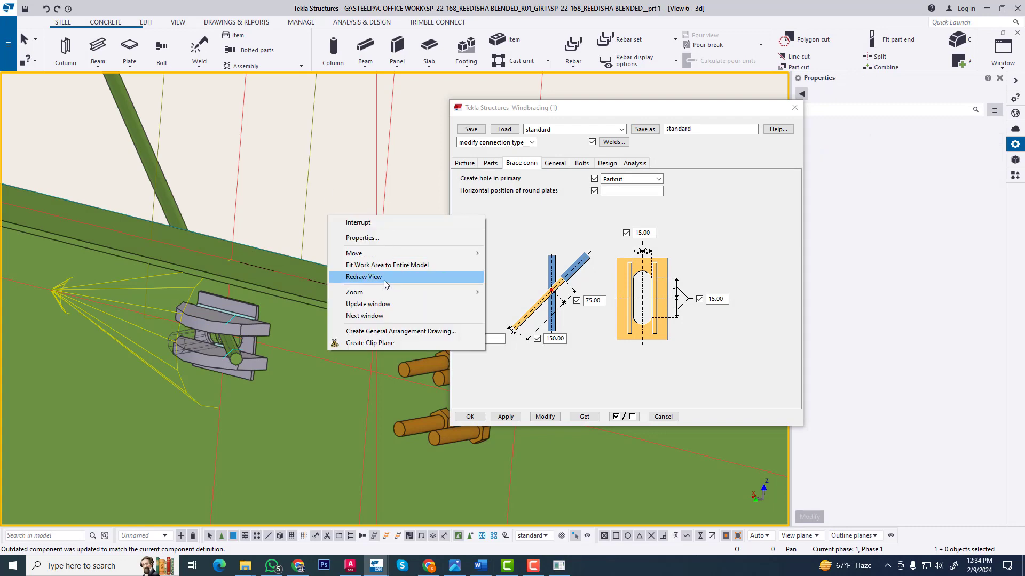
pyautogui.click(383, 280)
# Remove the round plates, filler plate, washer, nut and extra nut from the Windbracing connection by setting their sizes to 0
pyautogui.scroll(2, 214, 347)
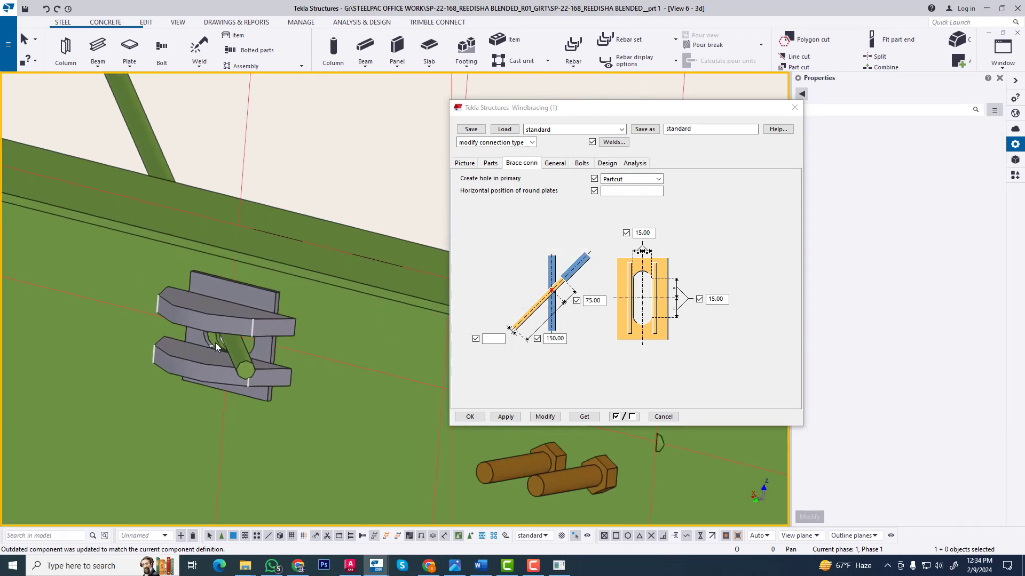
pyautogui.scroll(1, 219, 324)
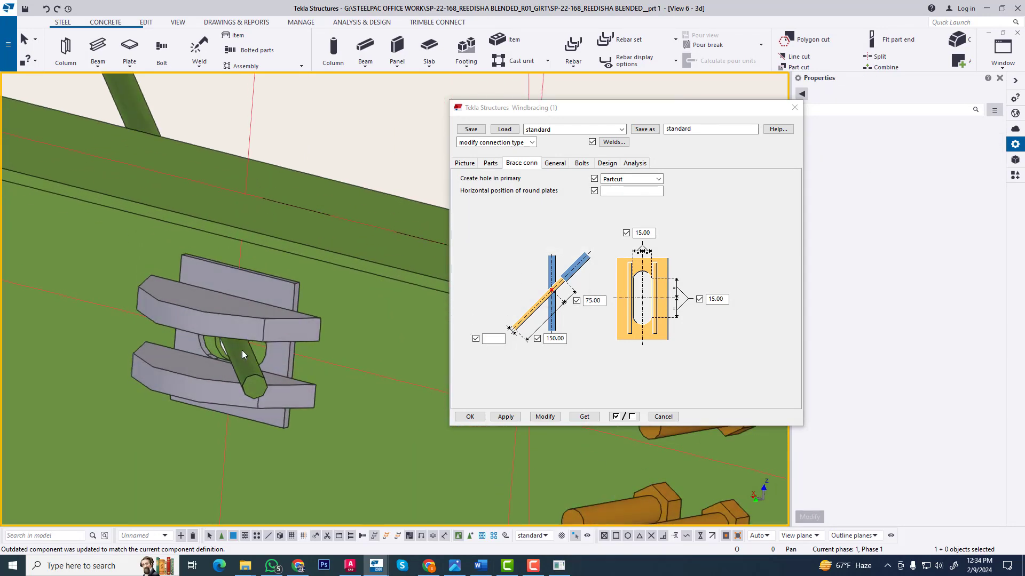
pyautogui.moveTo(242, 351); pyautogui.dragTo(227, 364, button='middle')
pyautogui.click(489, 163)
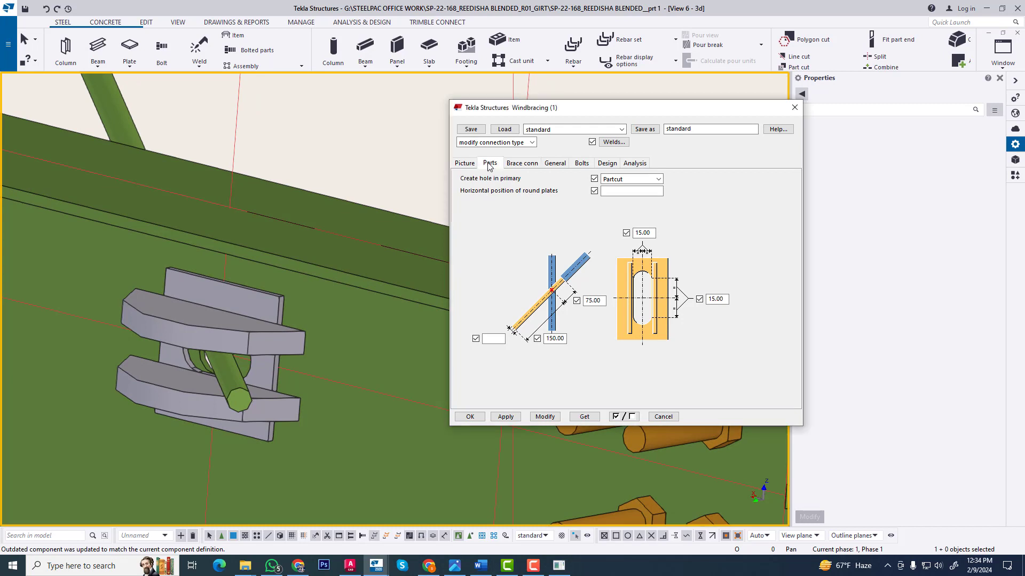
pyautogui.click(528, 199)
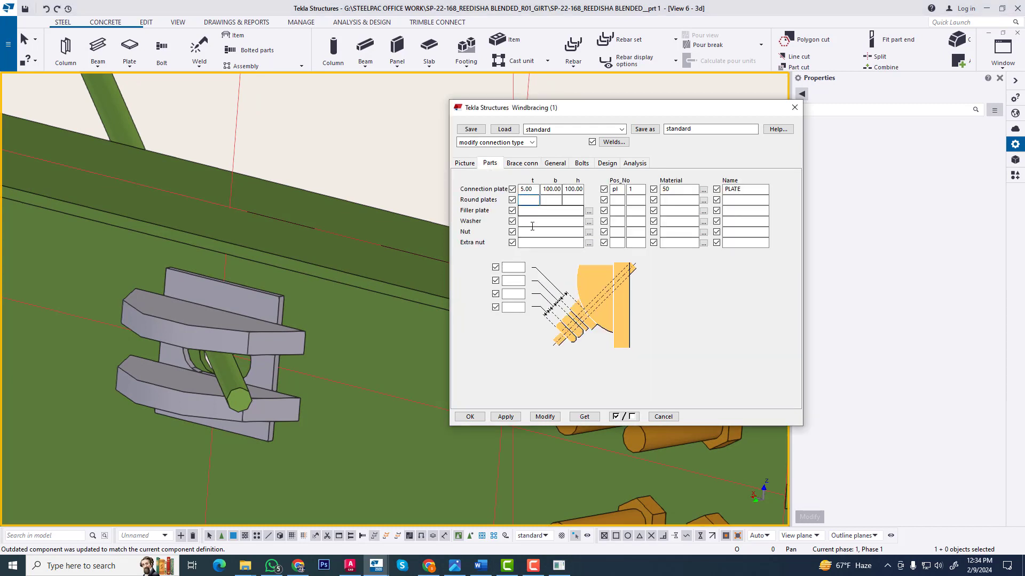
pyautogui.write('00')
pyautogui.click(526, 210)
pyautogui.write('0')
pyautogui.click(525, 221)
pyautogui.write('0')
pyautogui.click(526, 232)
pyautogui.write('0')
pyautogui.click(529, 242)
pyautogui.write('0')
pyautogui.click(546, 416)
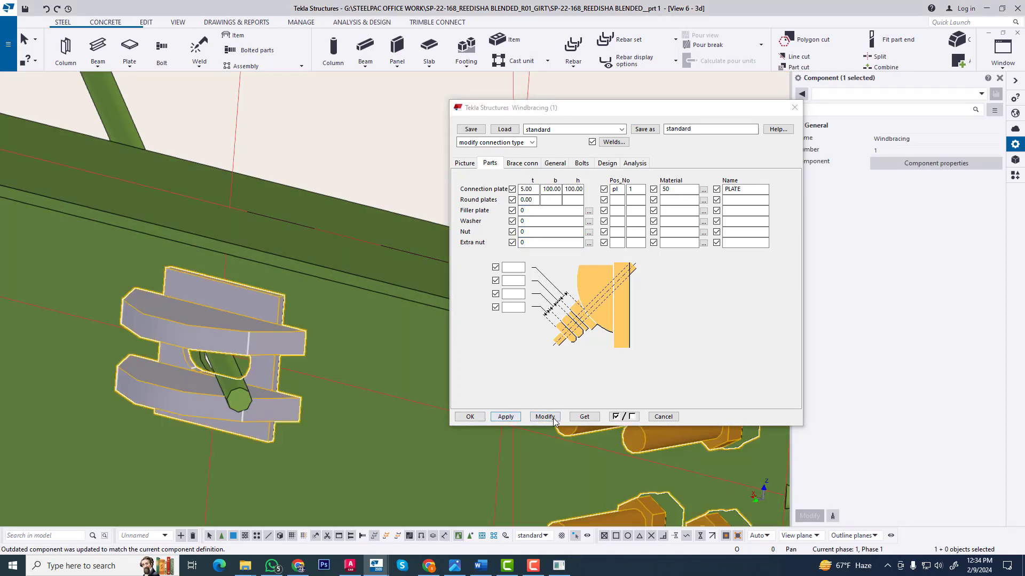
pyautogui.click(553, 418)
# Examine the remaining connection plate and its slotted hole where the rod passes through the rafter web
pyautogui.scroll(-2, 296, 383)
pyautogui.moveTo(239, 362); pyautogui.dragTo(298, 367, button='middle')
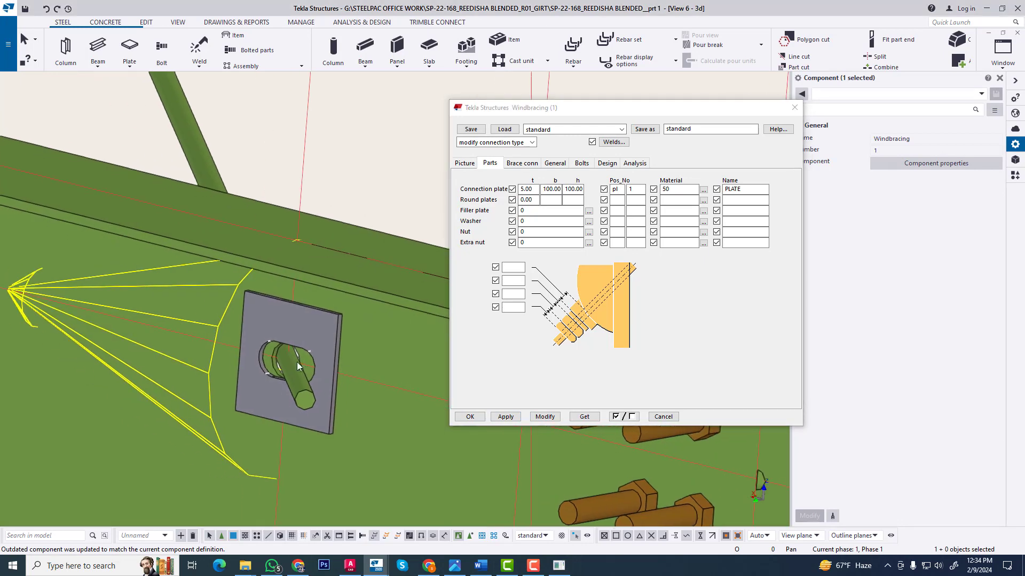
pyautogui.scroll(2, 298, 367)
pyautogui.scroll(-2, 278, 383)
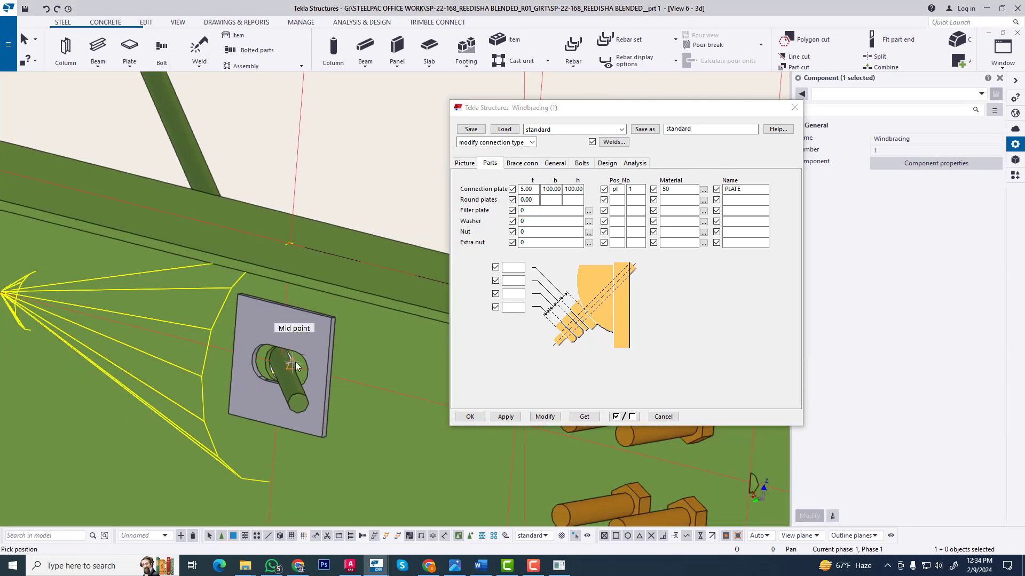
pyautogui.click(295, 366)
pyautogui.scroll(5, 271, 380)
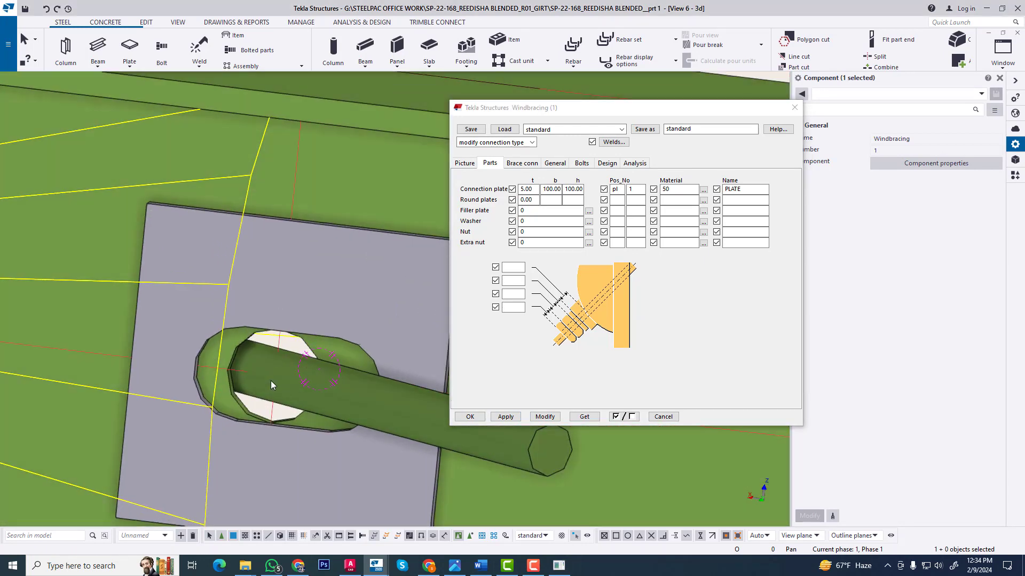
pyautogui.scroll(-2, 270, 363)
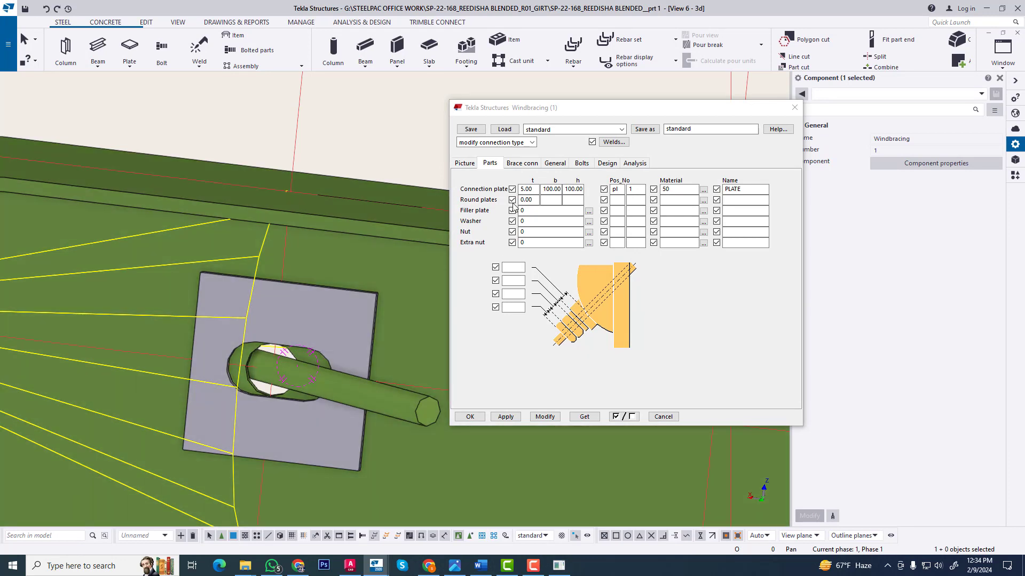
# Try Bolt for the hole in the primary part, and apply Partcut+Bolt to the connection instead
pyautogui.click(523, 164)
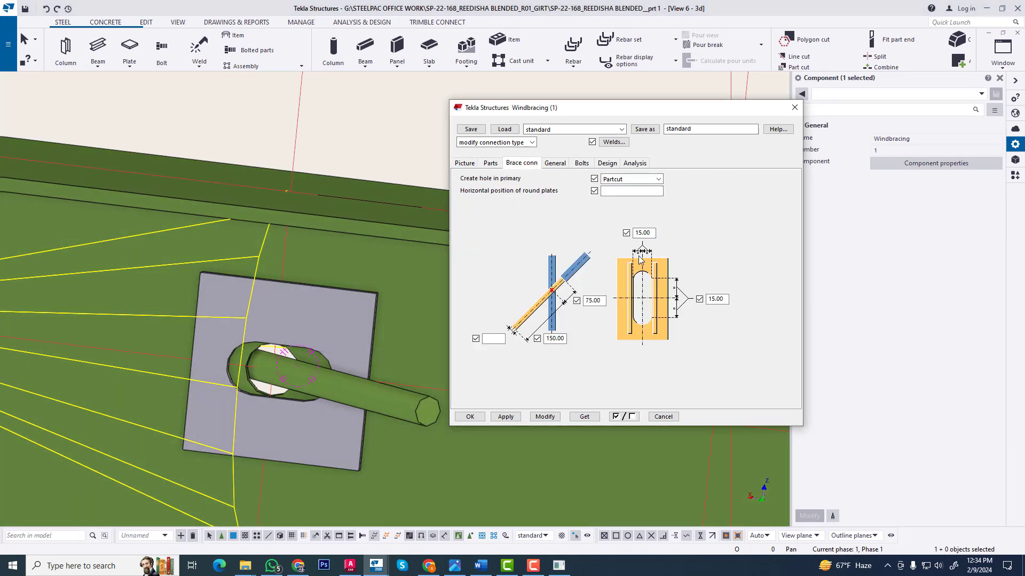
pyautogui.click(629, 180)
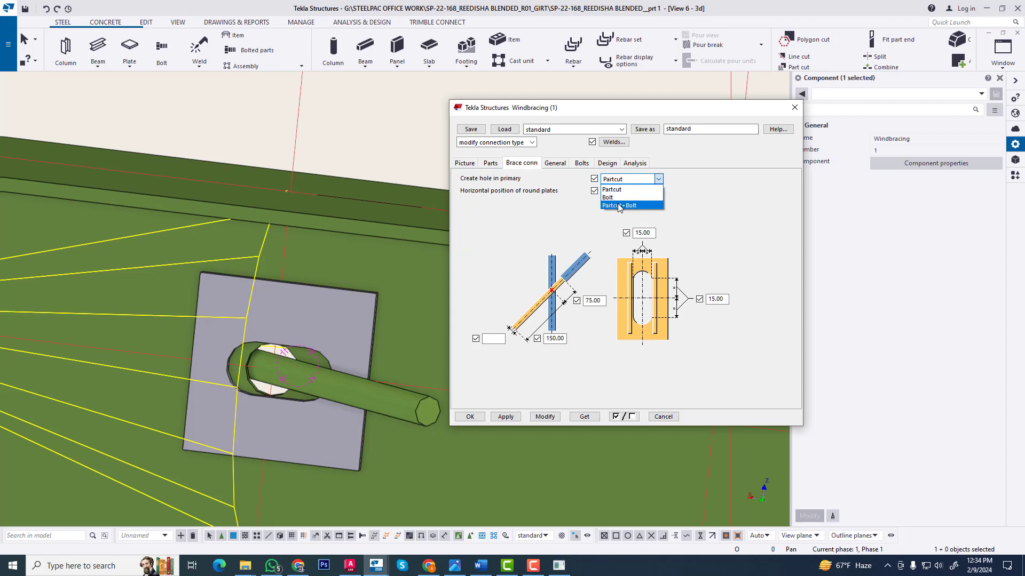
pyautogui.click(618, 197)
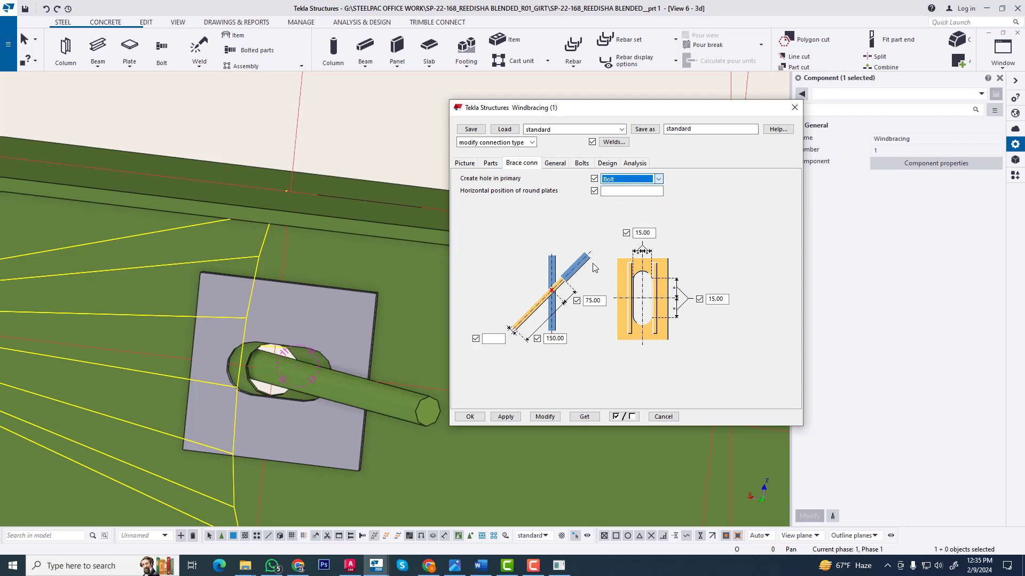
pyautogui.click(551, 418)
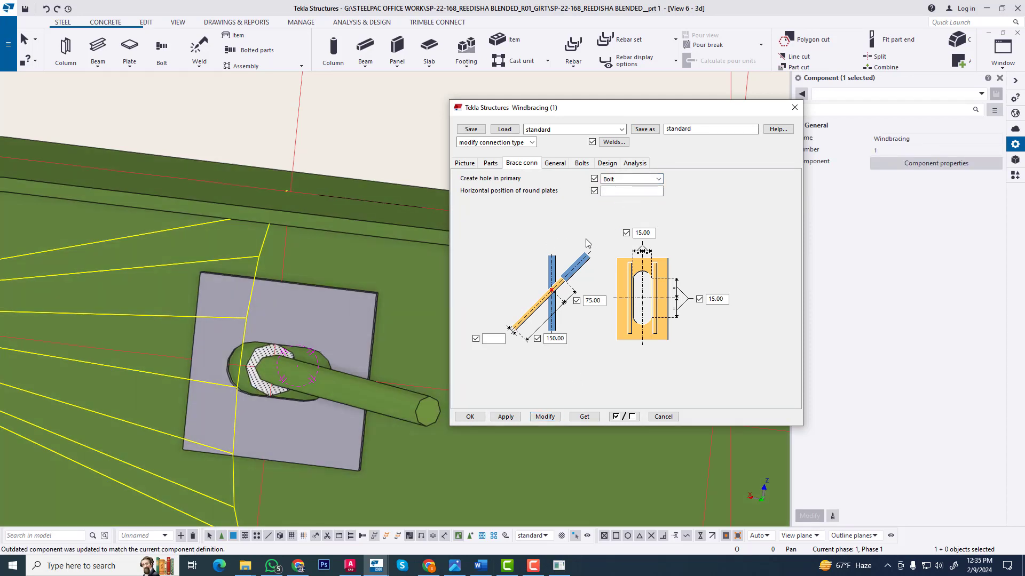
pyautogui.click(658, 181)
pyautogui.click(622, 205)
pyautogui.click(545, 418)
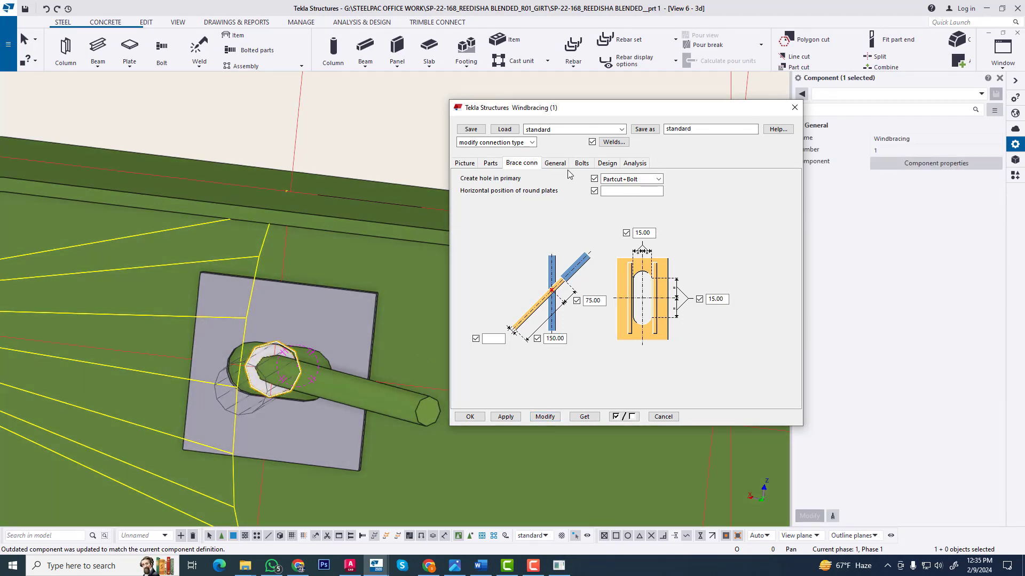
# Set the connection's bolt size to 20 and the bolt standard to 8.8XOX
pyautogui.click(553, 164)
pyautogui.click(581, 164)
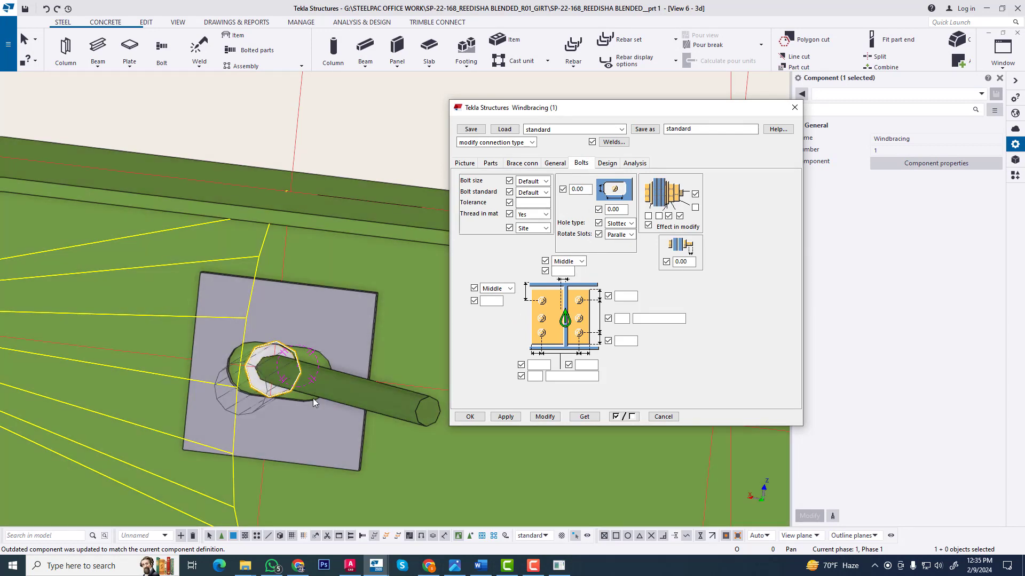
pyautogui.click(545, 181)
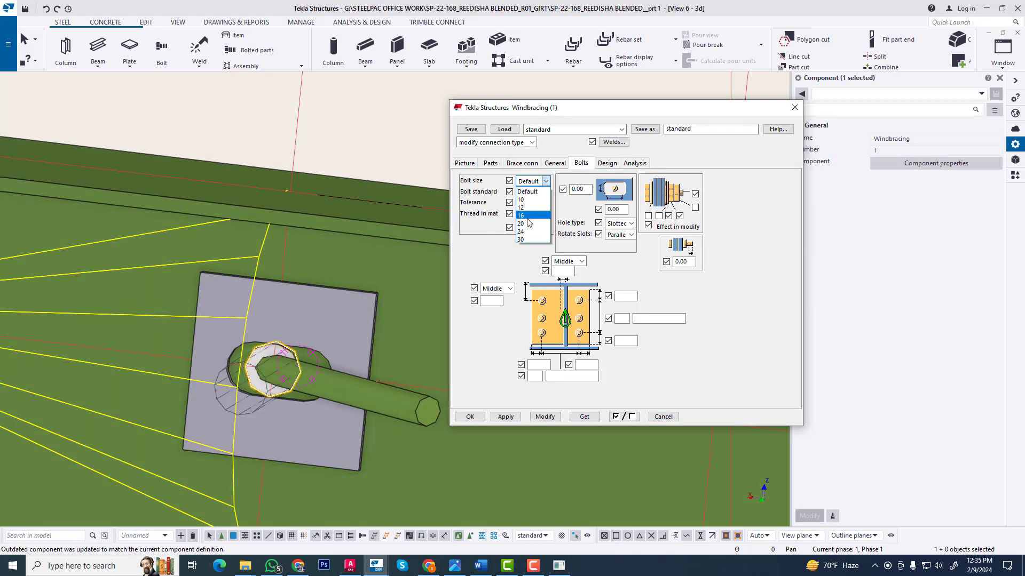
pyautogui.click(528, 224)
pyautogui.click(546, 193)
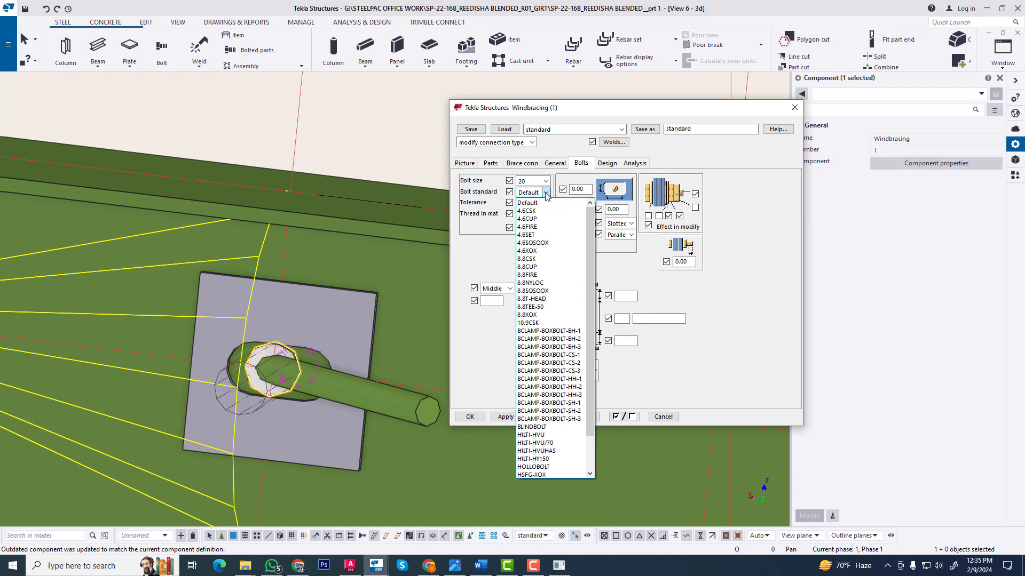
pyautogui.click(527, 315)
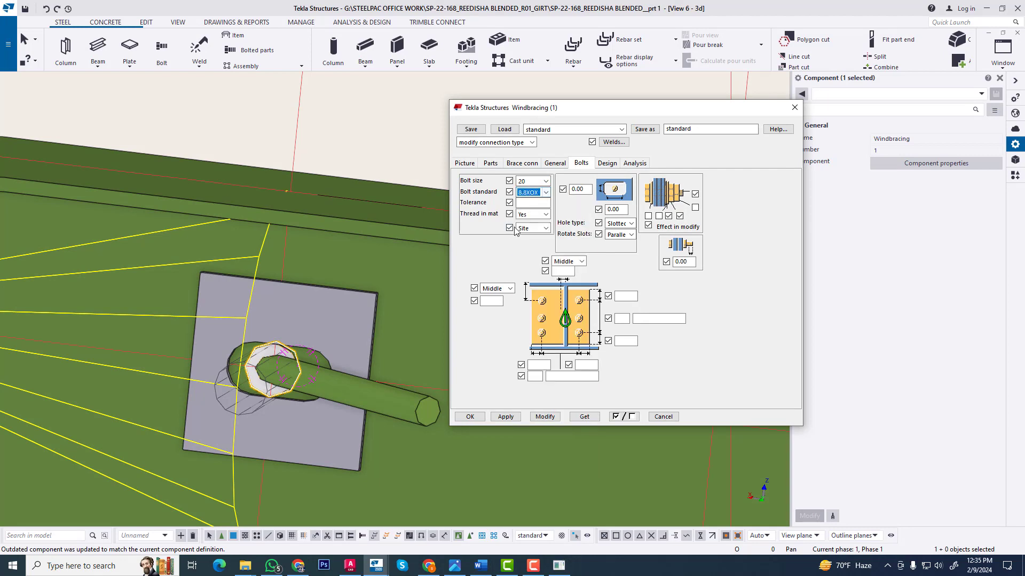
# Set the bolt tolerance to 6 mm, the bolt group offsets to 0 and the bolt counts in both directions to 0
pyautogui.click(532, 202)
pyautogui.click(565, 271)
pyautogui.click(489, 302)
pyautogui.write('0')
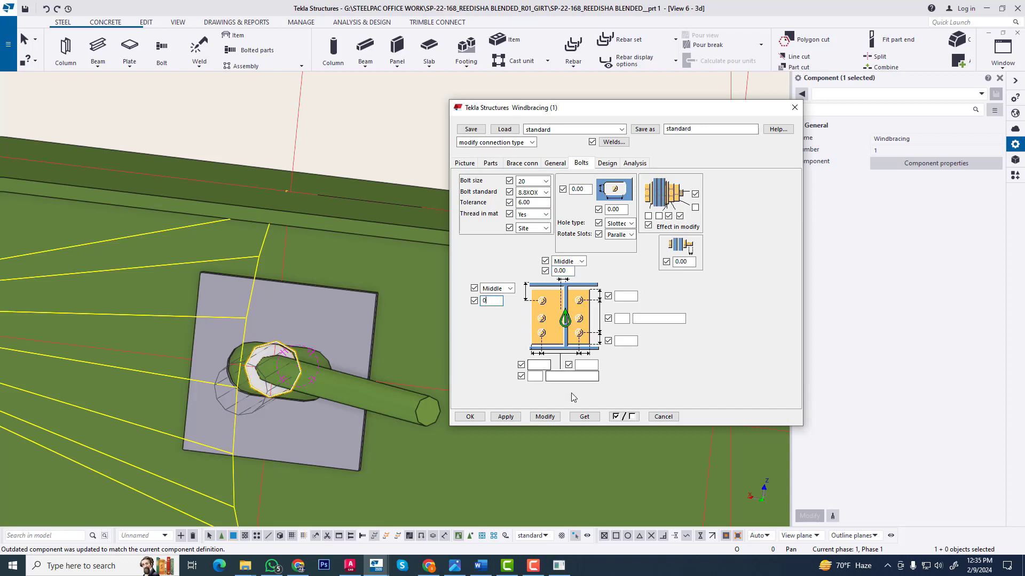
pyautogui.click(538, 377)
pyautogui.write('0')
# Set the slotted hole's elongation to 30 mm and apply the bolt settings to the Windbracing connection
pyautogui.moveTo(588, 190); pyautogui.dragTo(538, 196)
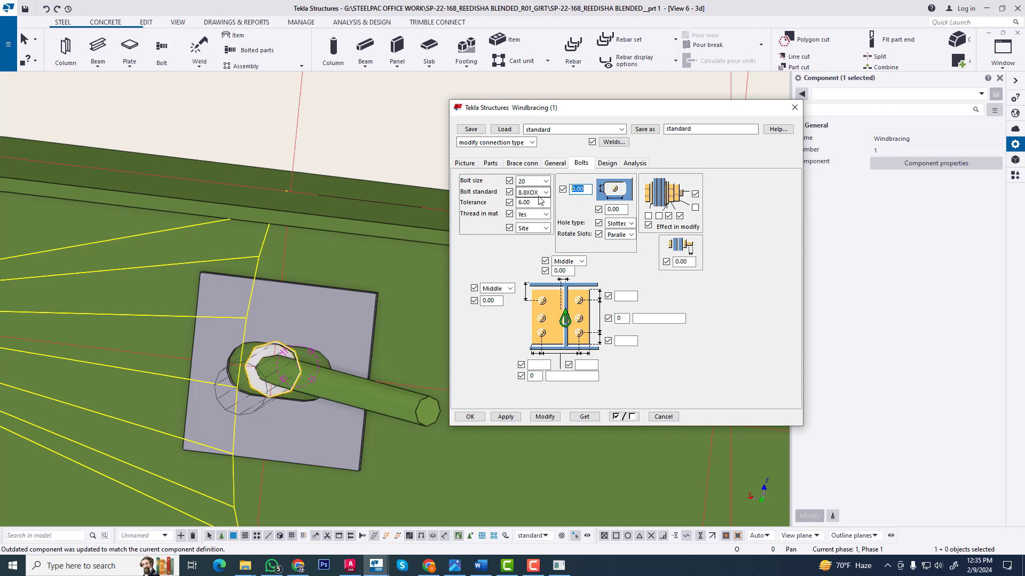
pyautogui.click(580, 186)
pyautogui.click(396, 236)
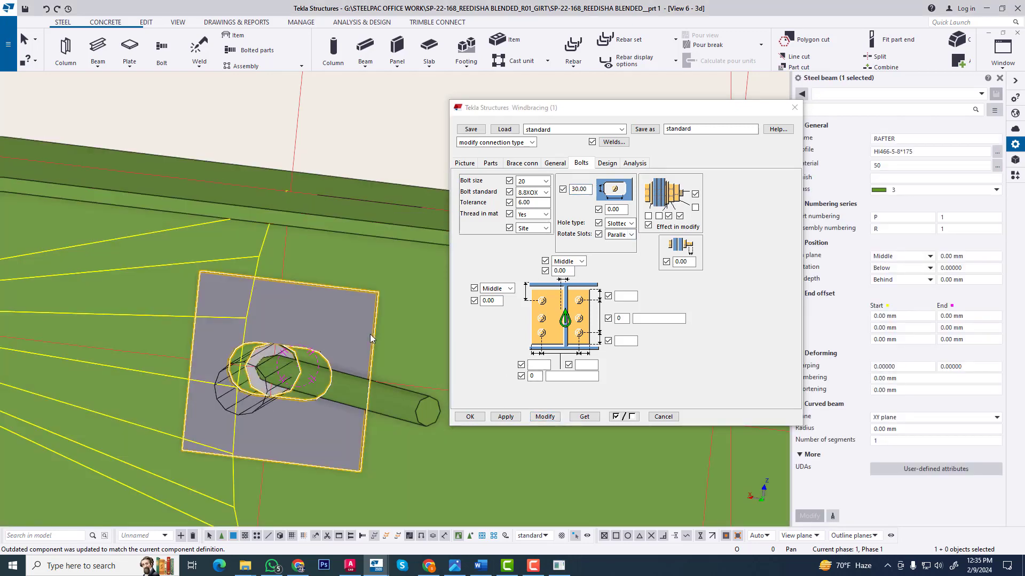
pyautogui.click(370, 334)
pyautogui.click(545, 417)
# Examine the modified slotted hole, plate and rod end on the rafter web from several angles
pyautogui.scroll(4, 306, 382)
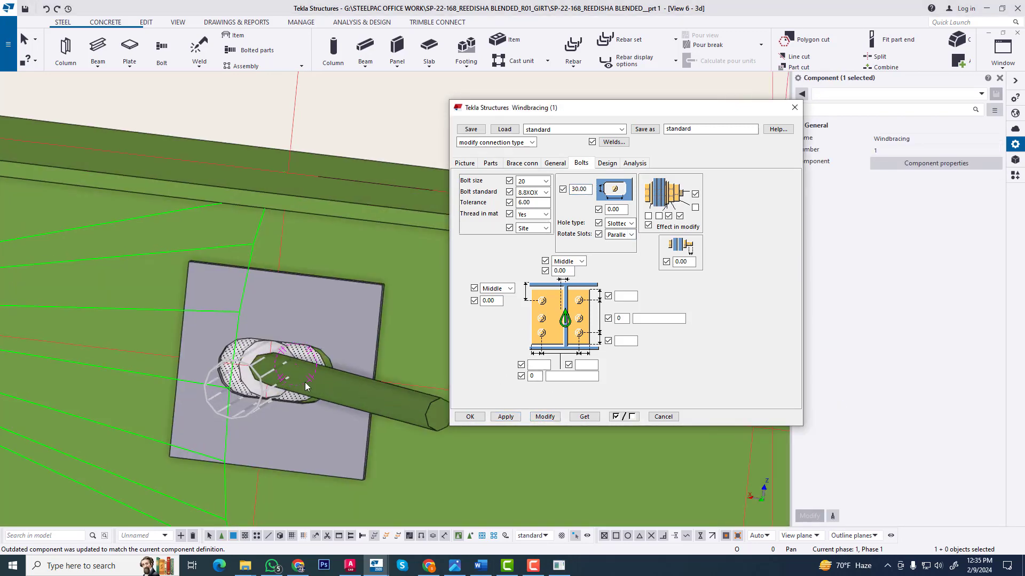
pyautogui.moveTo(258, 386); pyautogui.dragTo(388, 360, button='middle')
pyautogui.scroll(-2, 332, 341)
pyautogui.scroll(1, 388, 361)
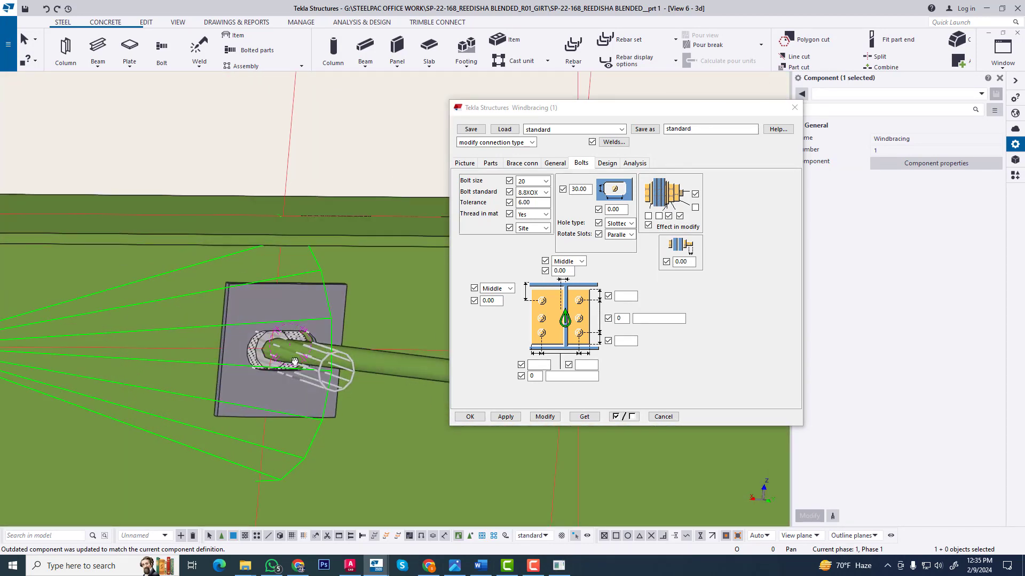
pyautogui.keyDown('ctrl'); pyautogui.moveTo(291, 342); pyautogui.dragTo(235, 319, button='middle'); pyautogui.keyUp('ctrl')
pyautogui.scroll(1, 231, 316)
pyautogui.scroll(-2, 313, 340)
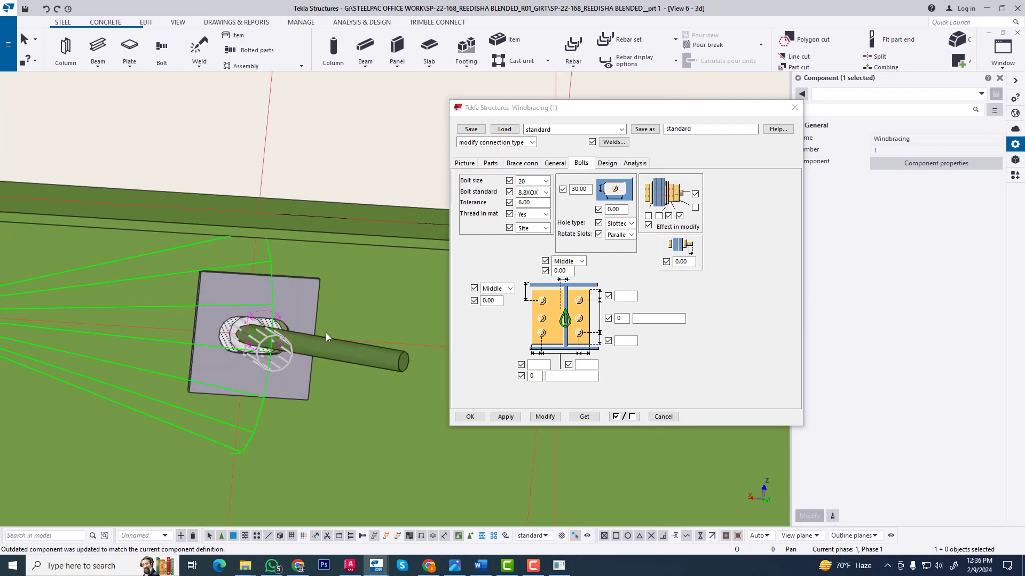
pyautogui.scroll(-3, 312, 332)
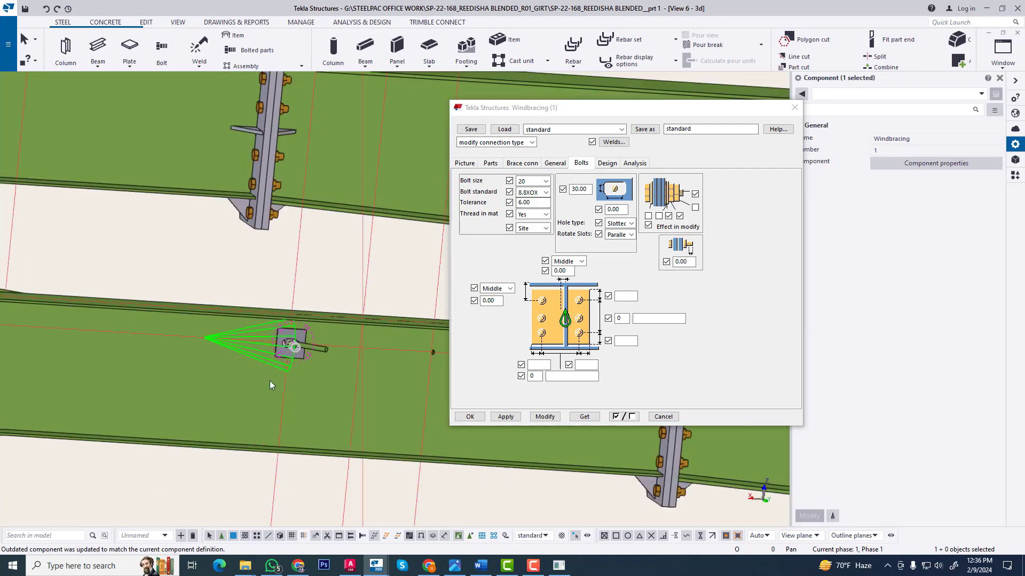
pyautogui.moveTo(270, 380)
pyautogui.keyDown('ctrl'); pyautogui.mouseDown(button='middle')
pyautogui.moveTo(231, 373)
pyautogui.moveTo(239, 375)
pyautogui.mouseUp(button='middle'); pyautogui.keyUp('ctrl')
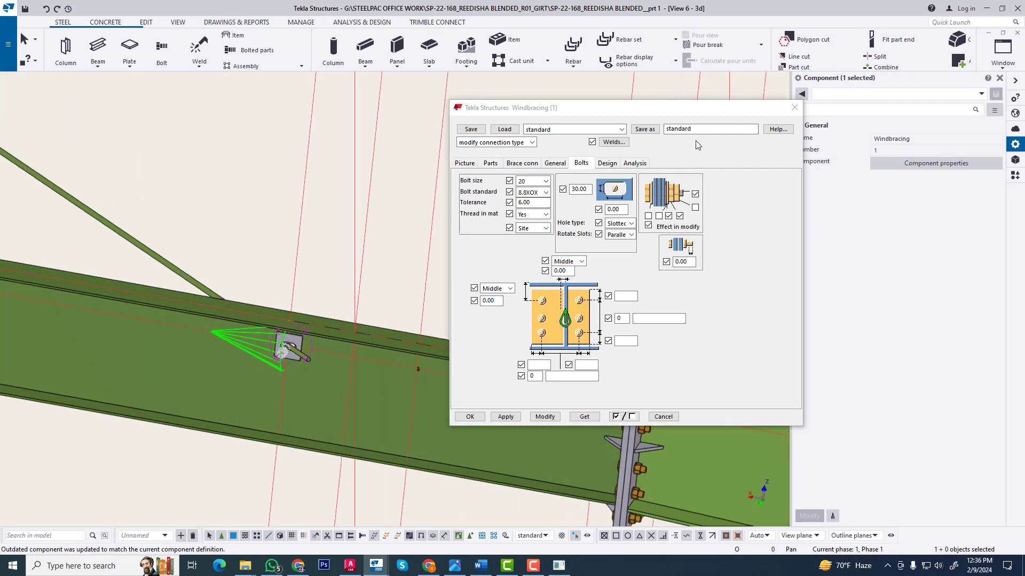
# Save the Windbracing settings as preset "a", modify the connection with it and accept the settings
pyautogui.moveTo(721, 129); pyautogui.dragTo(586, 145)
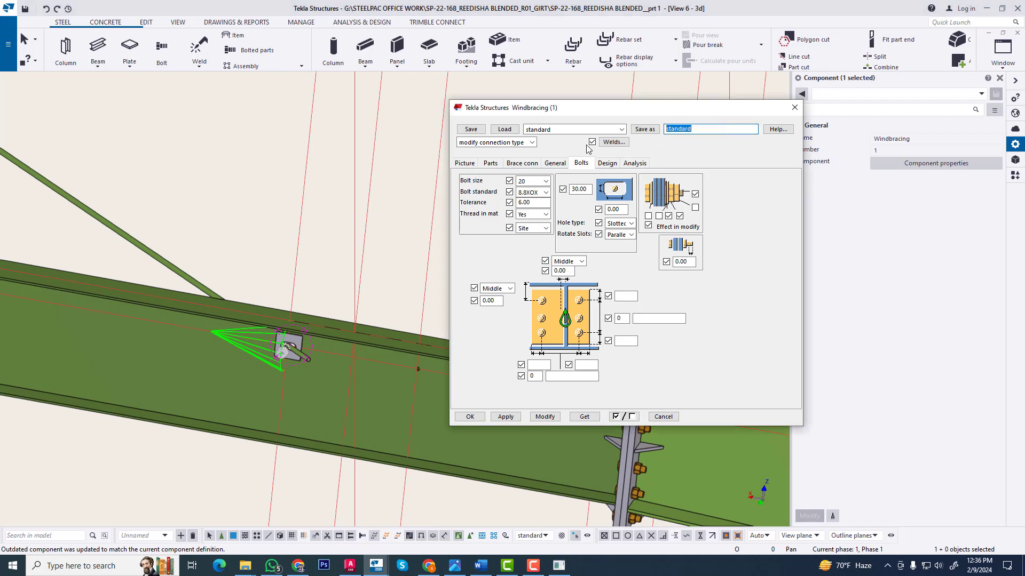
pyautogui.write('a')
pyautogui.click(645, 129)
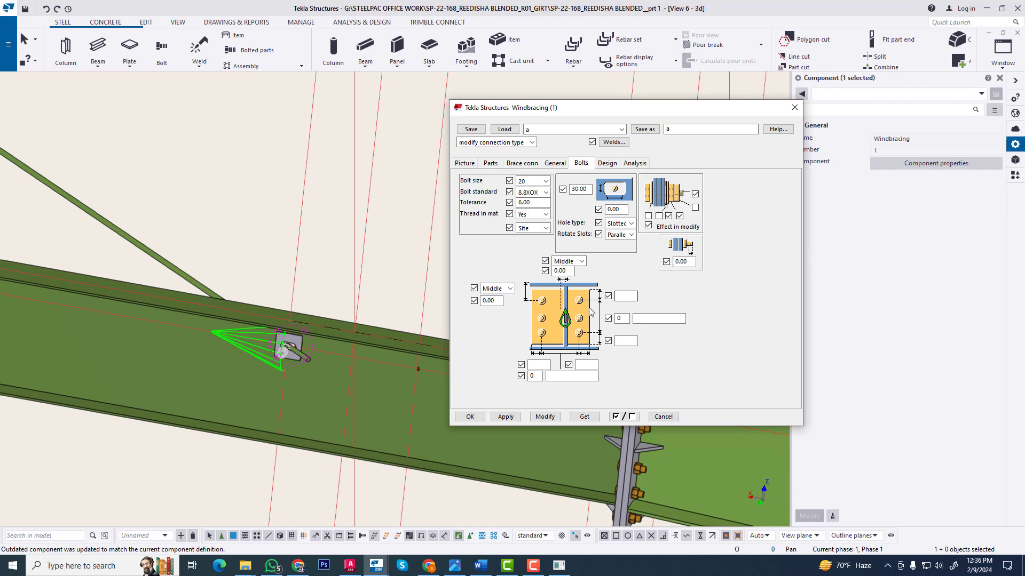
pyautogui.click(545, 417)
pyautogui.click(470, 417)
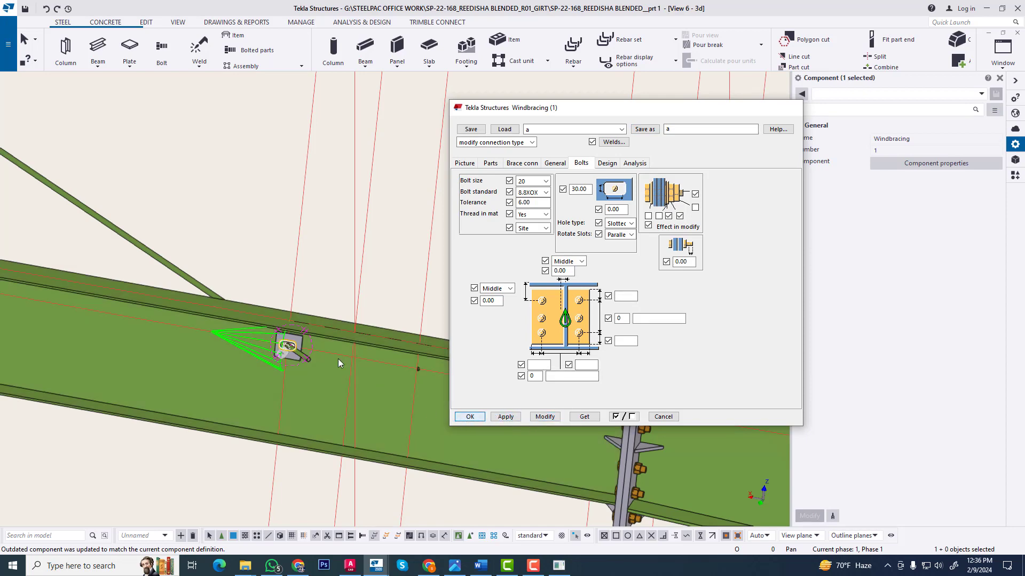
# Create the current Windbracing connection between the Grid 3 haunch web at the eave and the end of the D20 rod
pyautogui.scroll(-6, 327, 376)
pyautogui.scroll(8, 693, 312)
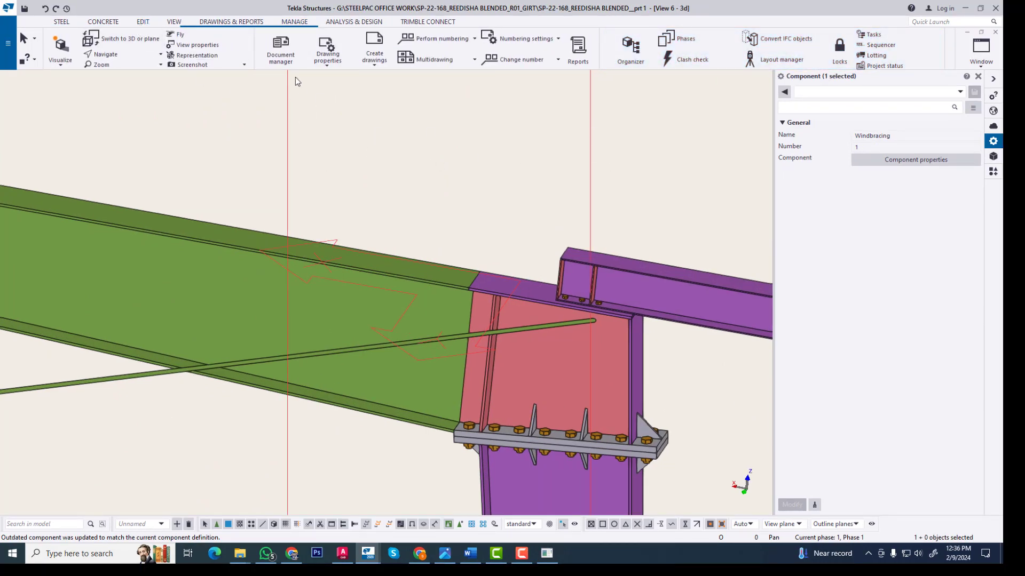
pyautogui.click(142, 22)
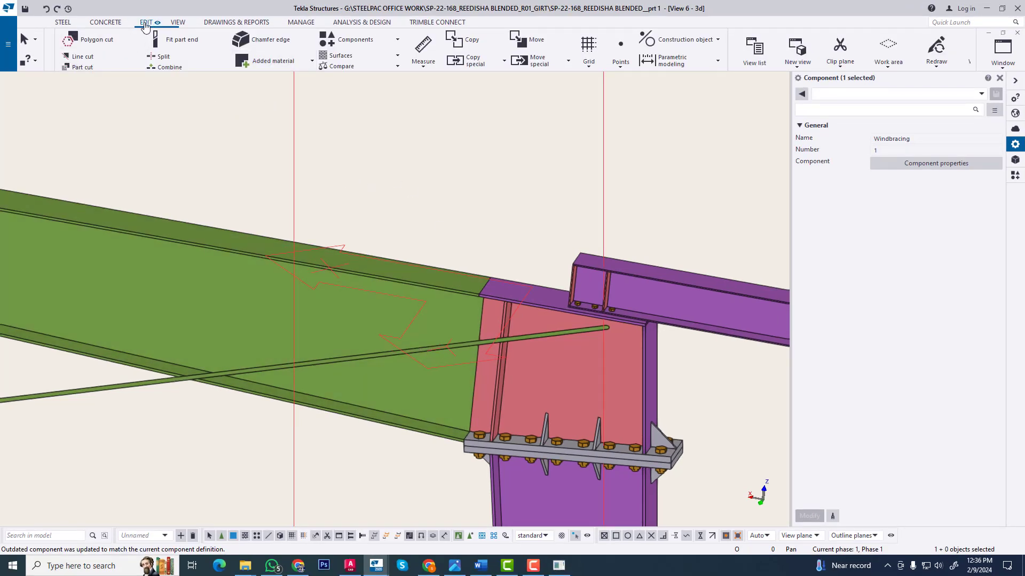
pyautogui.click(390, 41)
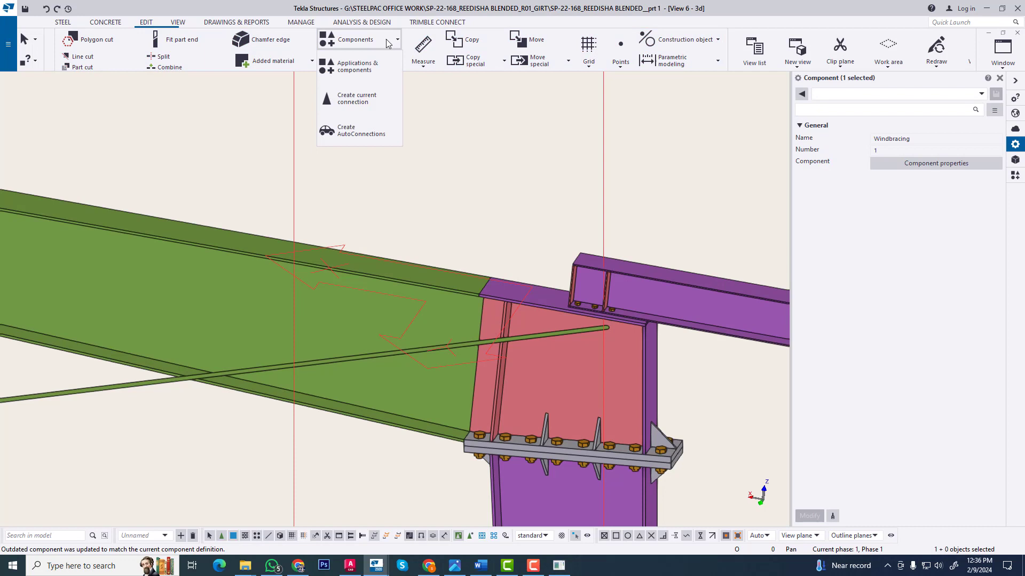
pyautogui.click(367, 109)
pyautogui.scroll(2, 560, 366)
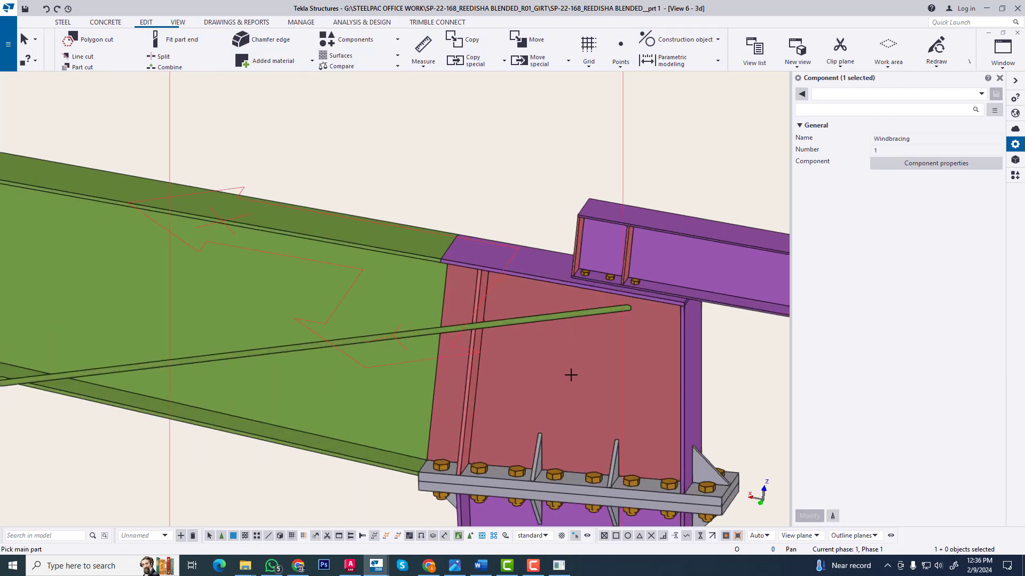
pyautogui.click(545, 315)
pyautogui.click(546, 318)
pyautogui.scroll(-1, 537, 343)
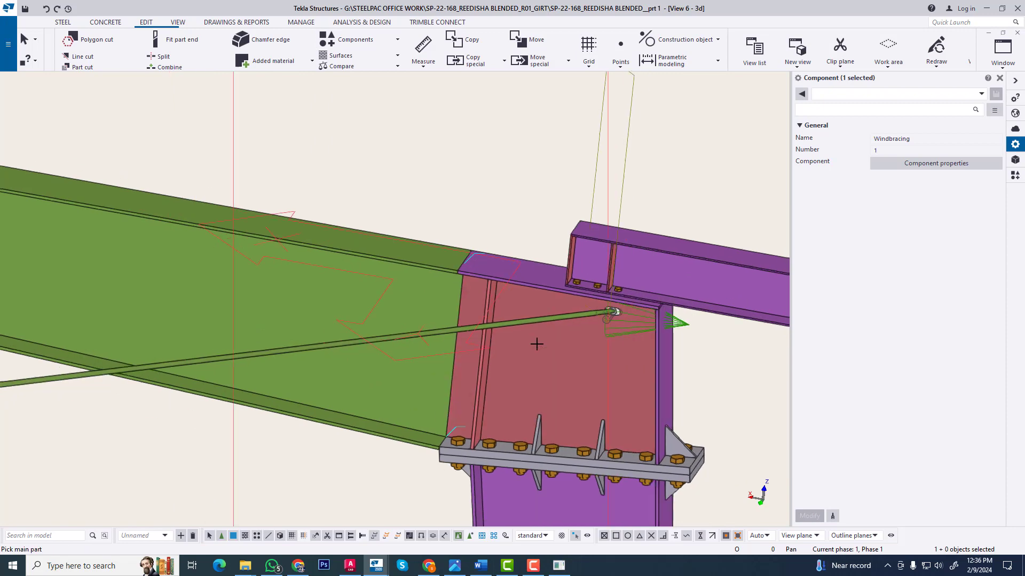
# Connect the eave rod's other end to the Grid 2 rafter web with the same Windbracing connection
pyautogui.keyDown('ctrl'); pyautogui.moveTo(625, 354); pyautogui.dragTo(566, 341, button='middle'); pyautogui.keyUp('ctrl')
pyautogui.moveTo(443, 409); pyautogui.dragTo(497, 215, button='middle')
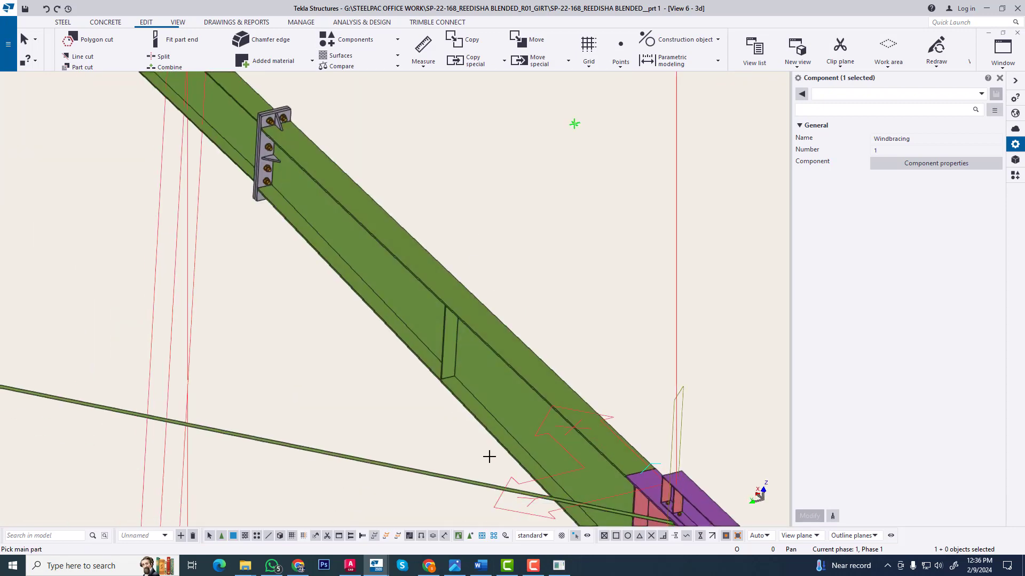
pyautogui.moveTo(487, 455); pyautogui.dragTo(419, 285, button='middle')
pyautogui.click(614, 348)
pyautogui.keyDown('ctrl'); pyautogui.moveTo(614, 349); pyautogui.dragTo(401, 346, button='middle'); pyautogui.keyUp('ctrl')
pyautogui.scroll(4, 564, 365)
pyautogui.scroll(-4, 593, 386)
pyautogui.moveTo(593, 385); pyautogui.dragTo(228, 419, button='middle')
pyautogui.moveTo(527, 393); pyautogui.dragTo(336, 455, button='middle')
pyautogui.moveTo(687, 350); pyautogui.dragTo(424, 429, button='middle')
pyautogui.scroll(3, 395, 283)
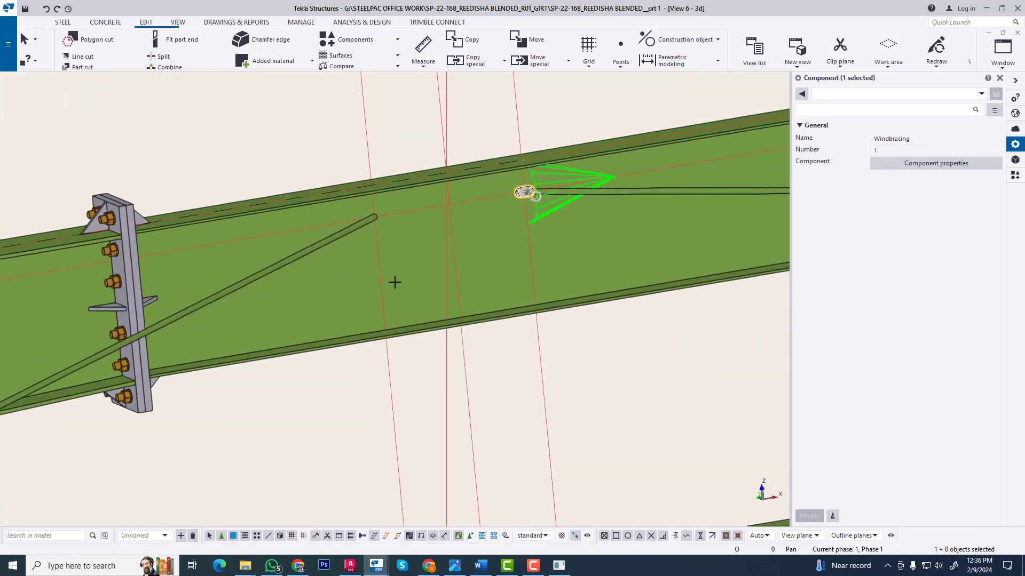
pyautogui.click(403, 230)
pyautogui.click(334, 235)
pyautogui.scroll(-1, 315, 304)
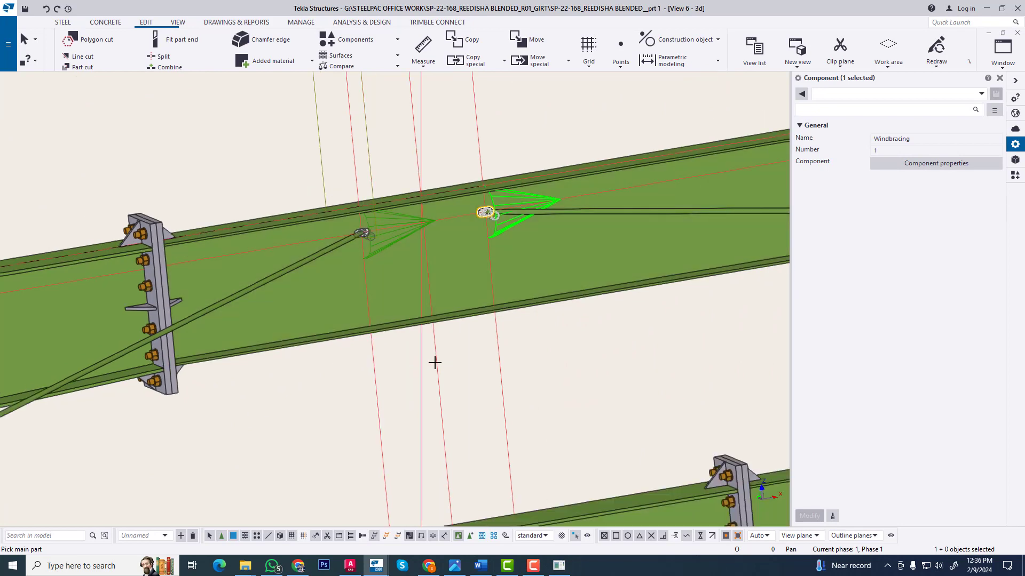
# Add the same Windbracing connection at the other rod's ridge end on the Grid 3 rafter, and end the command
pyautogui.moveTo(628, 406); pyautogui.dragTo(271, 271, button='middle')
pyautogui.moveTo(656, 316)
pyautogui.mouseDown(button='middle')
pyautogui.moveTo(489, 368)
pyautogui.moveTo(272, 361)
pyautogui.mouseUp(button='middle')
pyautogui.moveTo(636, 320)
pyautogui.mouseDown(button='middle')
pyautogui.moveTo(558, 336)
pyautogui.moveTo(299, 277)
pyautogui.mouseUp(button='middle')
pyautogui.scroll(-2, 449, 284)
pyautogui.press('Escape')
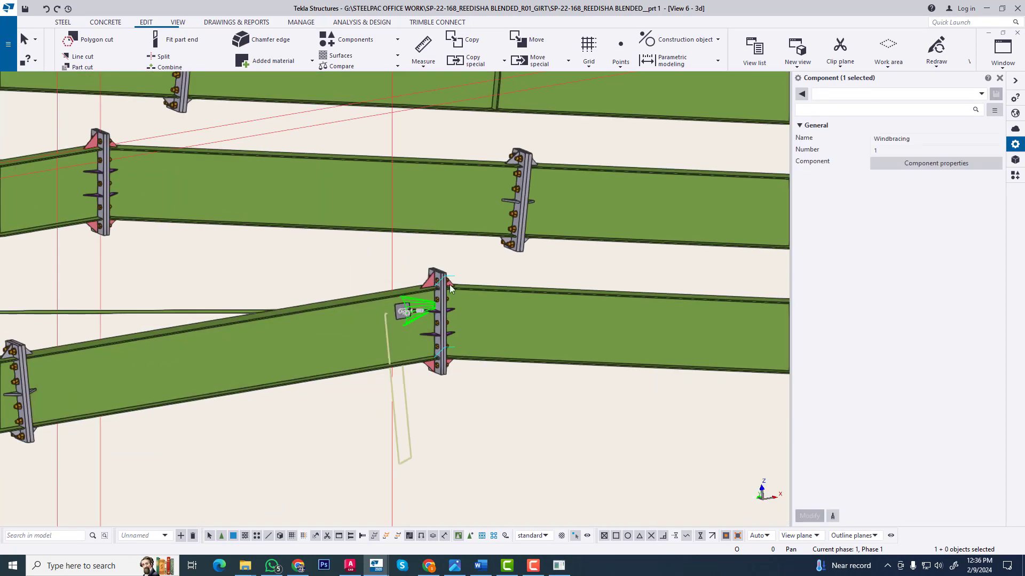
# Redraw the 3D view to clear the temporary graphics around the braced bay between Grids 2 and 3
pyautogui.scroll(-3, 447, 298)
pyautogui.scroll(-2, 435, 303)
pyautogui.keyDown('ctrl'); pyautogui.moveTo(293, 361); pyautogui.dragTo(266, 382, button='middle'); pyautogui.keyUp('ctrl')
pyautogui.moveTo(75, 347); pyautogui.dragTo(299, 350, button='middle')
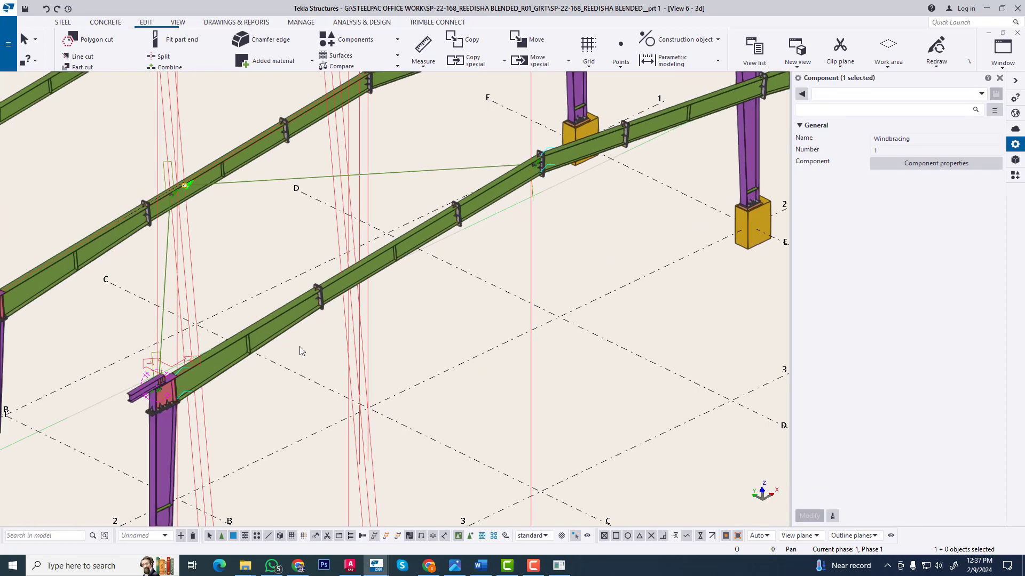
pyautogui.moveTo(113, 343); pyautogui.dragTo(313, 369, button='middle')
pyautogui.scroll(-2, 363, 385)
pyautogui.scroll(-1, 421, 401)
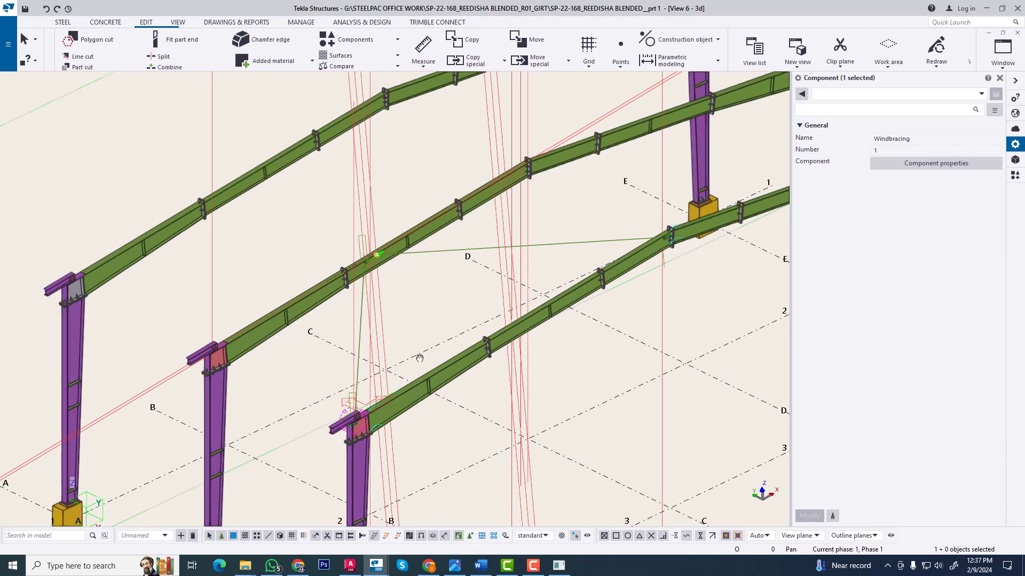
pyautogui.scroll(-1, 439, 435)
pyautogui.scroll(2, 439, 436)
pyautogui.rightClick(433, 397)
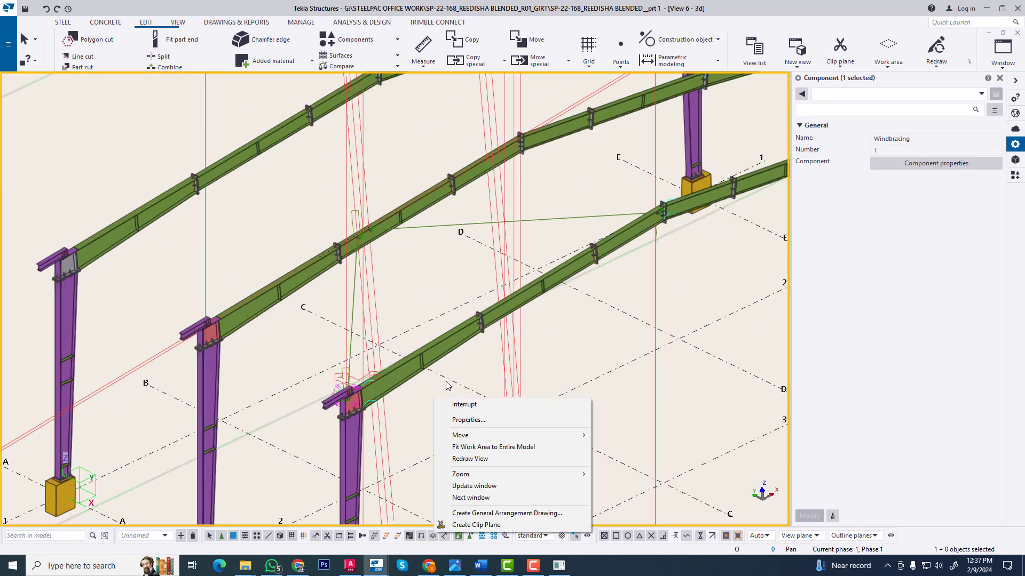
pyautogui.click(470, 458)
# Select the two D20 rods, switch to the Grid A elevation view and redraw it
pyautogui.click(542, 216)
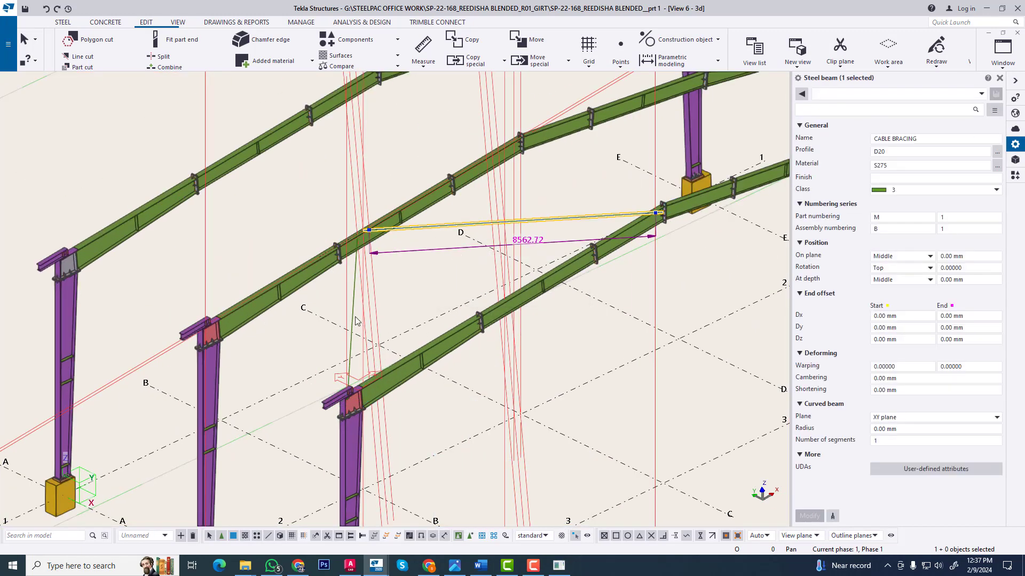
pyautogui.keyDown('ctrl'); pyautogui.click(353, 304); pyautogui.keyUp('ctrl')
pyautogui.scroll(-4, 461, 342)
pyautogui.moveTo(439, 428); pyautogui.dragTo(451, 340, button='middle')
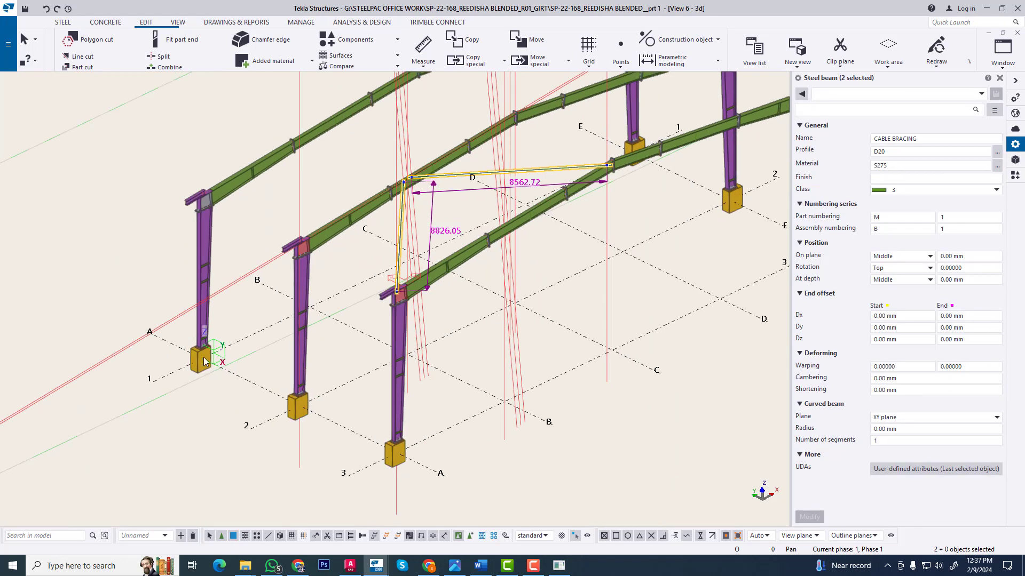
pyautogui.click(1001, 64)
pyautogui.click(980, 184)
pyautogui.rightClick(364, 297)
pyautogui.click(406, 357)
pyautogui.moveTo(253, 304); pyautogui.dragTo(369, 332, button='middle')
pyautogui.scroll(8, 375, 315)
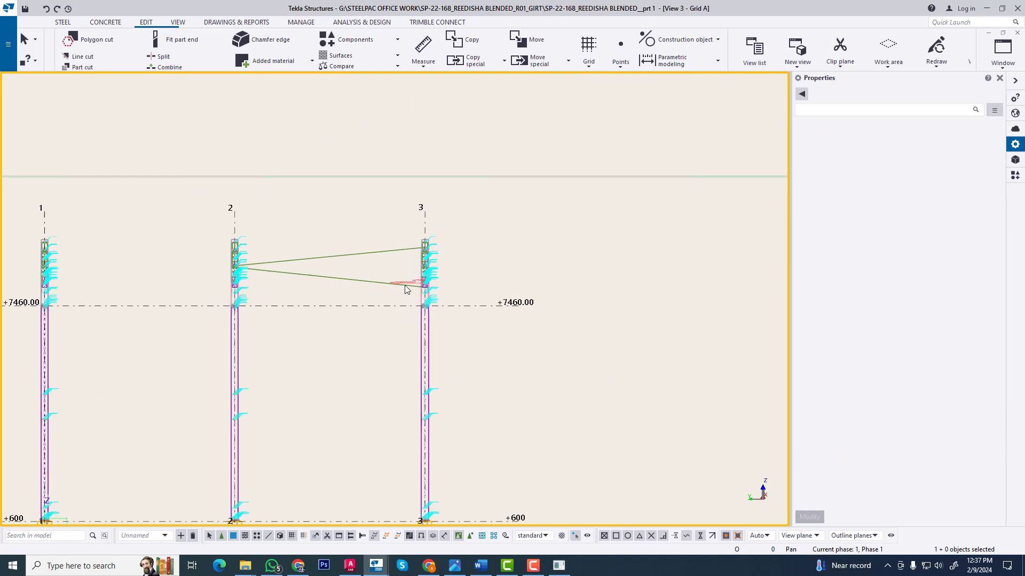
# Set the work plane parallel to the Grid A view plane
pyautogui.click(179, 23)
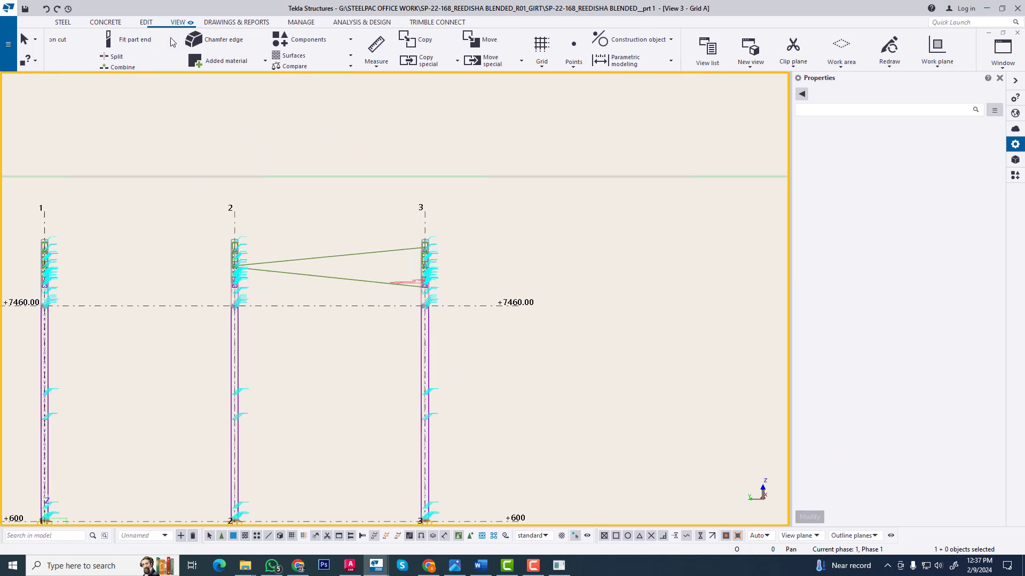
pyautogui.click(686, 68)
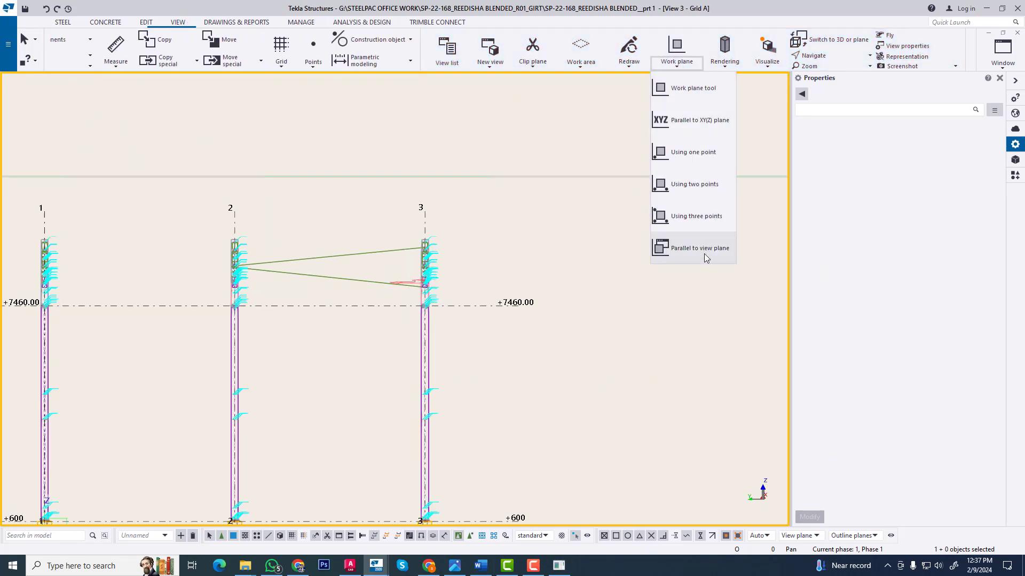
pyautogui.click(696, 216)
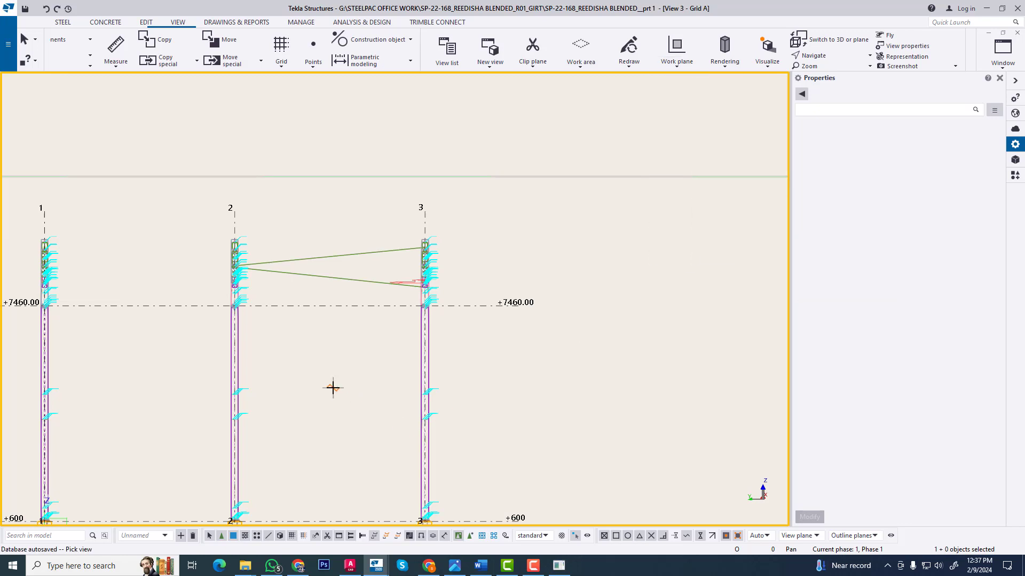
pyautogui.rightClick(344, 236)
pyautogui.click(373, 229)
pyautogui.moveTo(328, 343); pyautogui.dragTo(409, 275, button='middle')
# Mirror-copy both D20 rods about the vertical midline between Grids 2 and 3, at X0 12060, Y0 3600 and angle 90
pyautogui.click(407, 209)
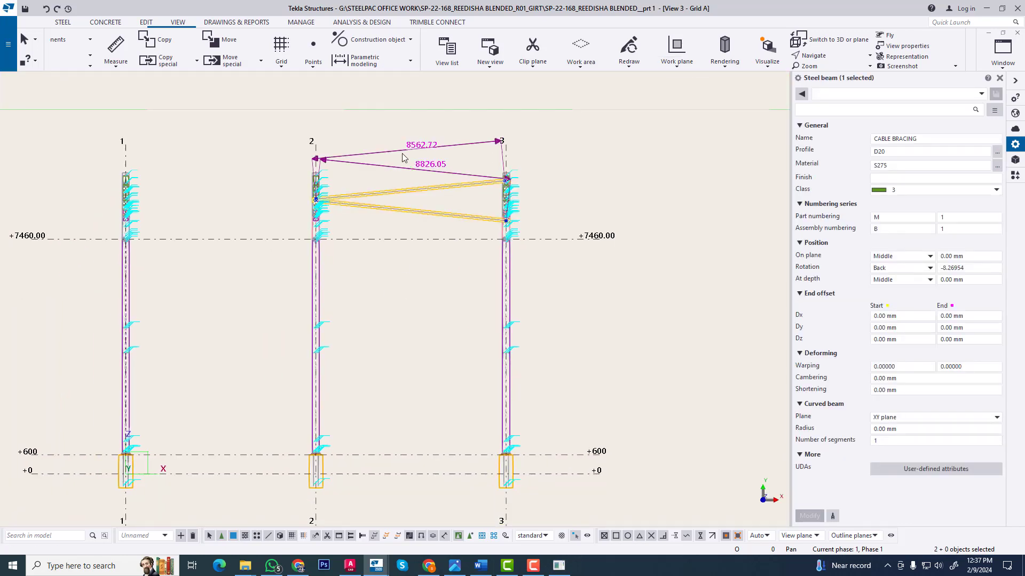
pyautogui.rightClick(404, 137)
pyautogui.moveTo(497, 170)
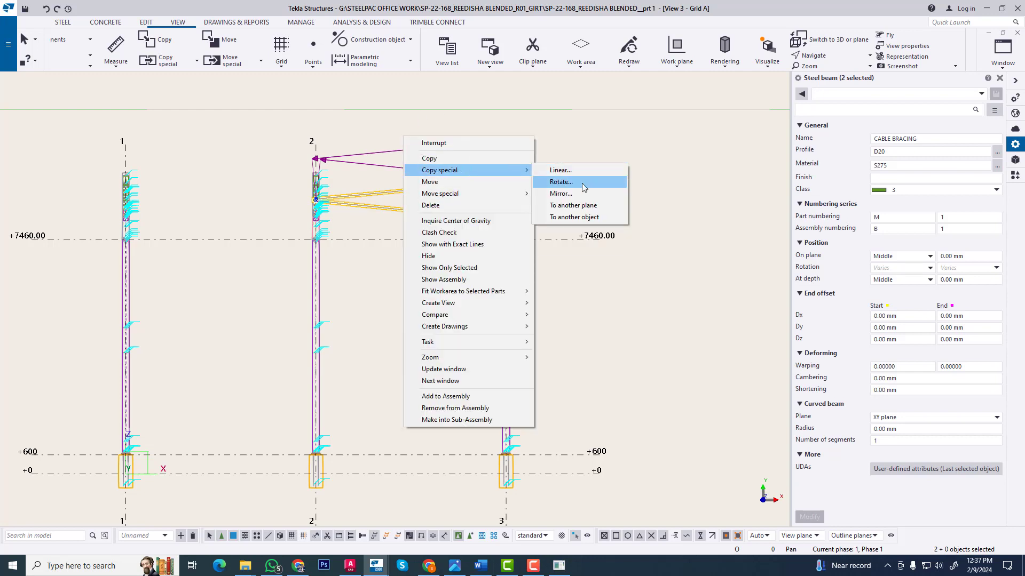
pyautogui.click(561, 194)
pyautogui.moveTo(427, 333); pyautogui.dragTo(451, 264, button='middle')
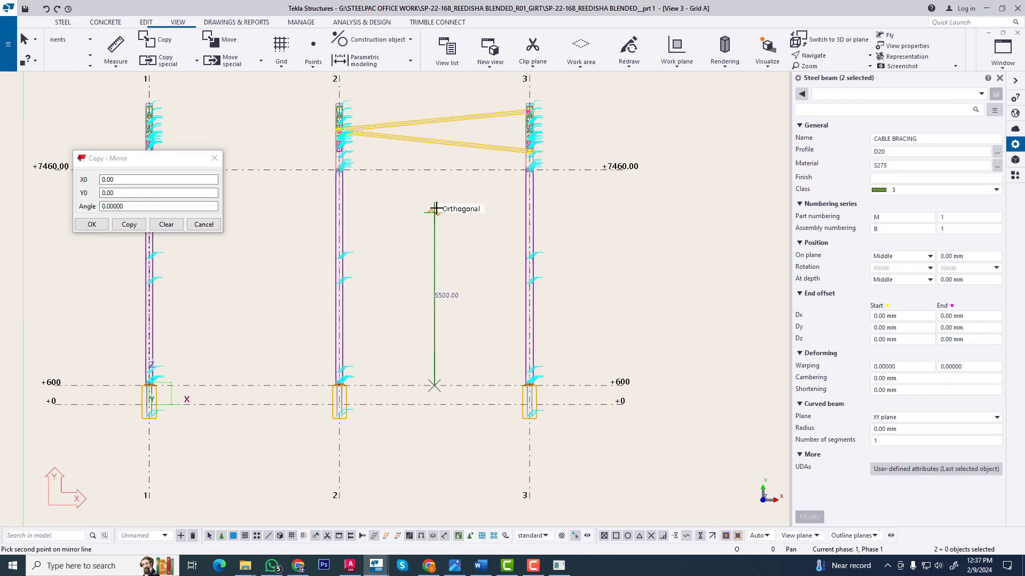
pyautogui.click(129, 224)
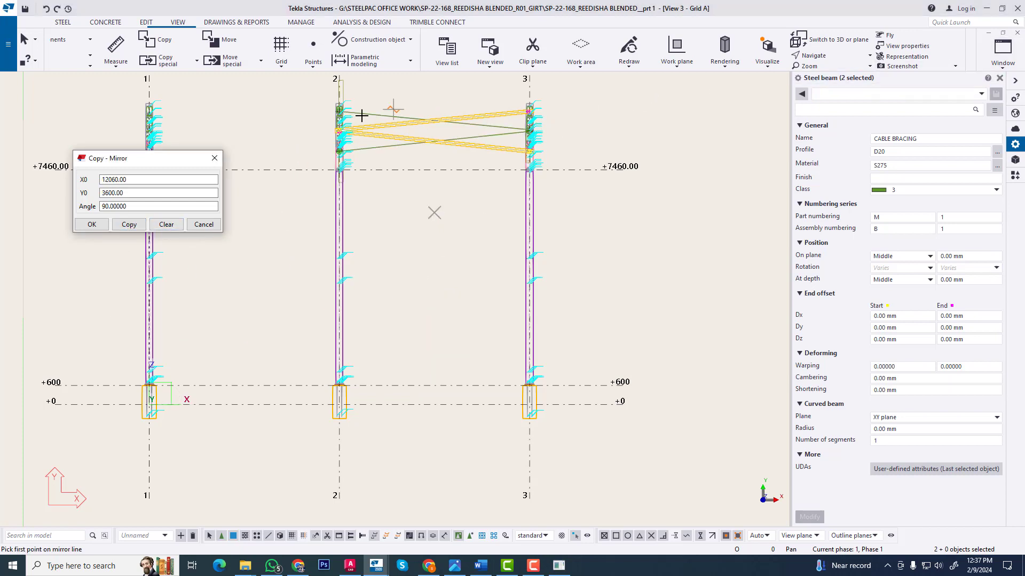
pyautogui.click(214, 158)
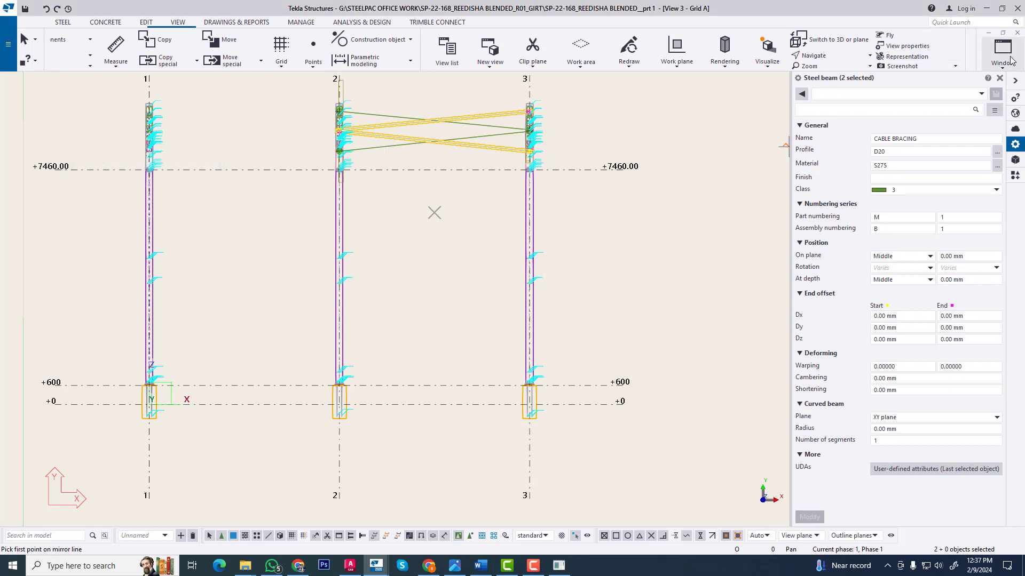
# Return to the 3D view, end the mirror command and redraw the view
pyautogui.click(1004, 53)
pyautogui.click(981, 141)
pyautogui.scroll(3, 473, 246)
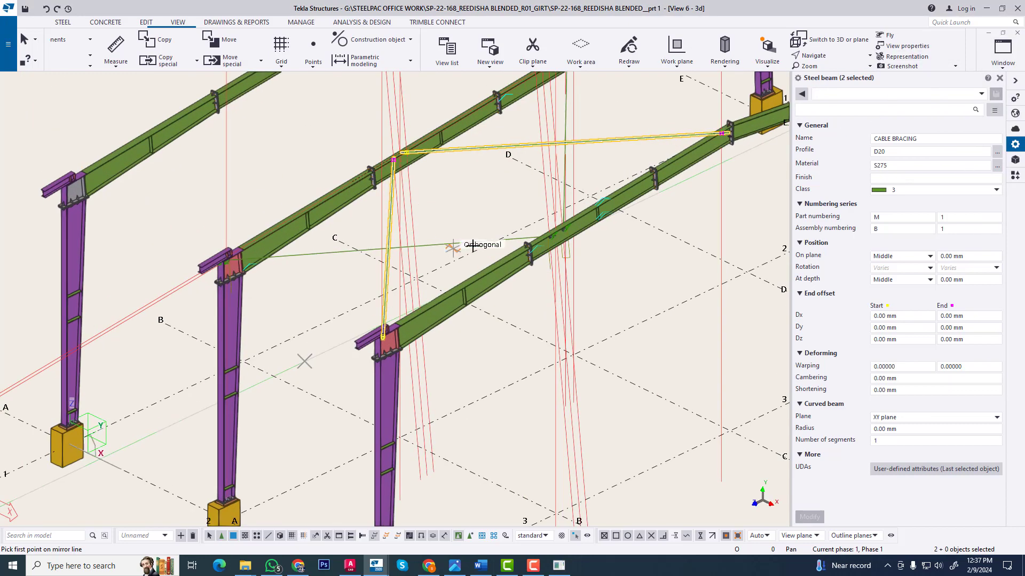
pyautogui.rightClick(451, 183)
pyautogui.click(502, 246)
pyautogui.scroll(-3, 392, 363)
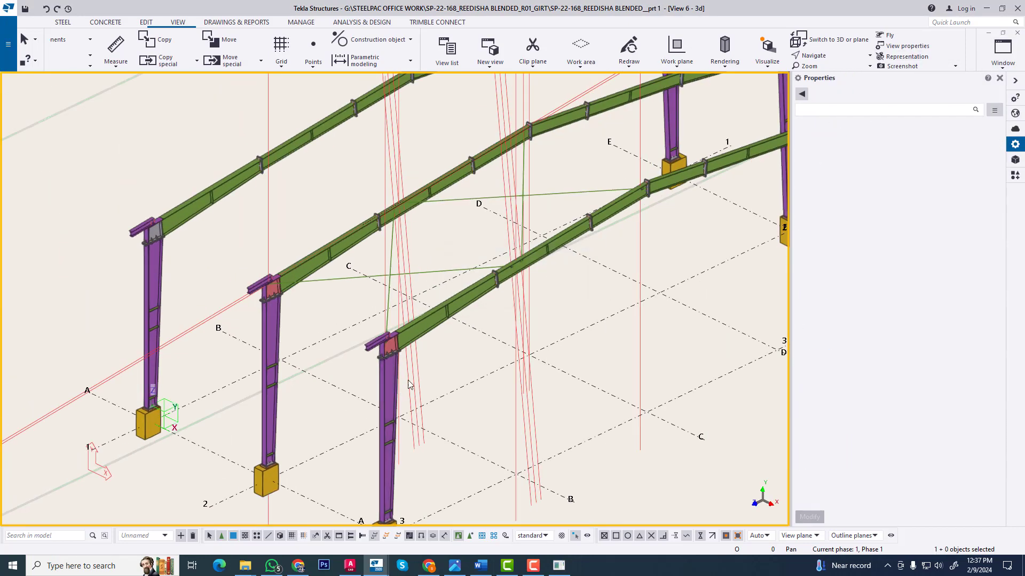
# Examine the ends of the mirrored rods and their connections at the haunch and on the rafter webs
pyautogui.scroll(5, 399, 277)
pyautogui.scroll(5, 320, 278)
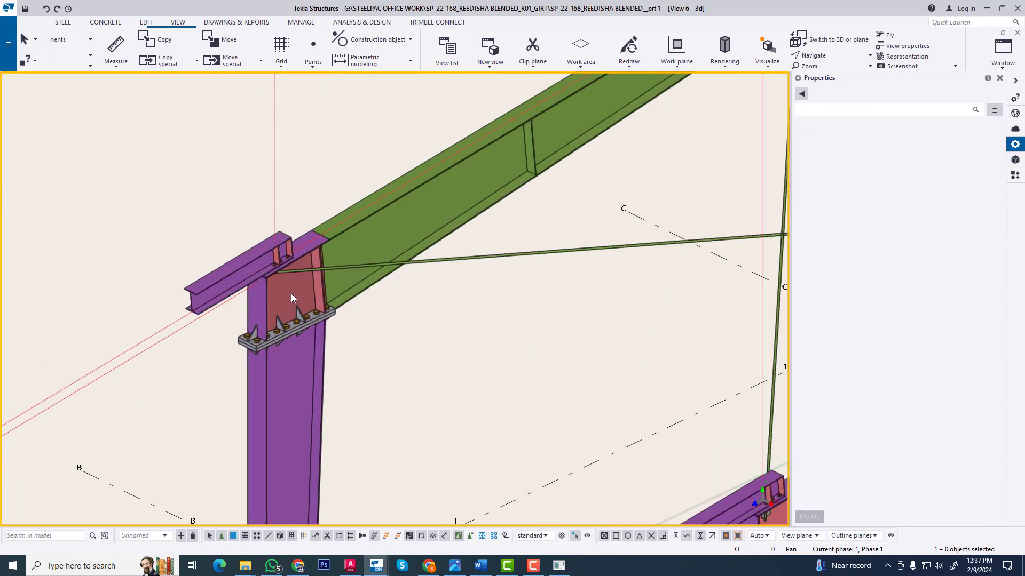
pyautogui.click(289, 273)
pyautogui.keyDown('ctrl'); pyautogui.moveTo(260, 289); pyautogui.dragTo(124, 292, button='middle'); pyautogui.keyUp('ctrl')
pyautogui.moveTo(581, 310); pyautogui.dragTo(189, 322, button='middle')
pyautogui.scroll(5, 434, 281)
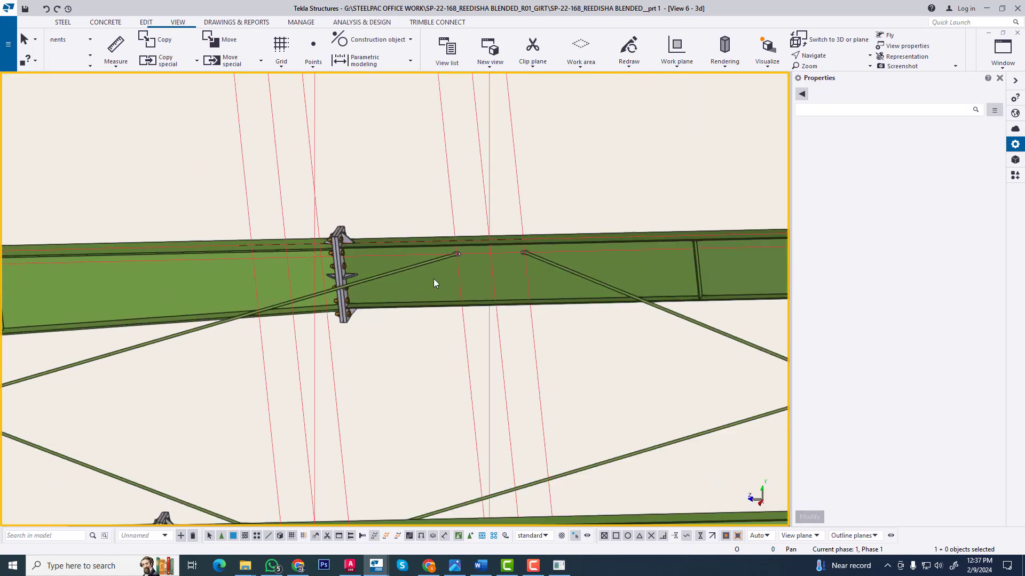
pyautogui.scroll(-6, 511, 235)
pyautogui.scroll(4, 423, 338)
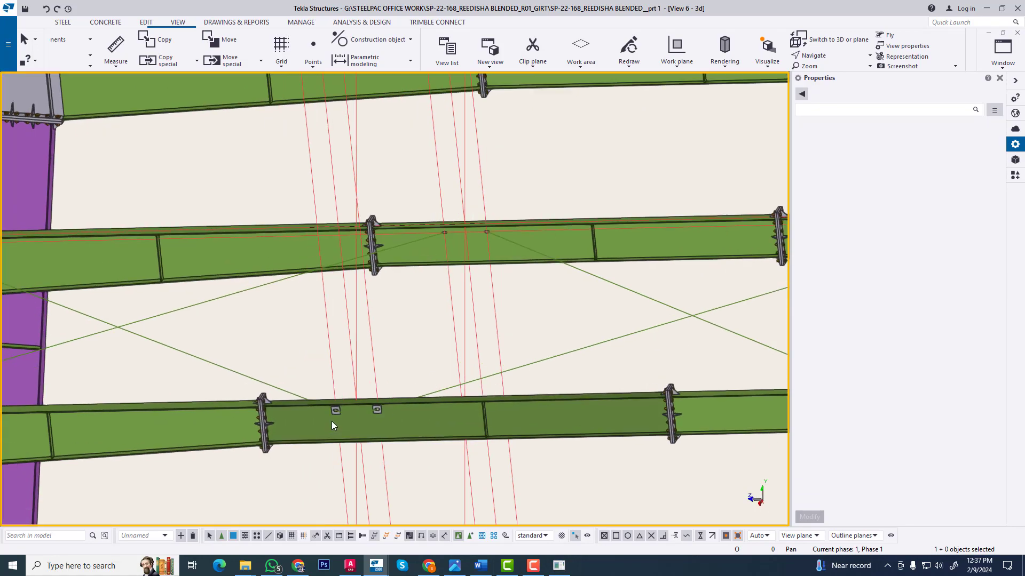
pyautogui.scroll(-7, 425, 321)
# Select all four D20 rods of the two X-braced panels between Grids 2 and 3
pyautogui.keyDown('ctrl'); pyautogui.moveTo(452, 330); pyautogui.dragTo(475, 293, button='middle'); pyautogui.keyUp('ctrl')
pyautogui.scroll(5, 476, 297)
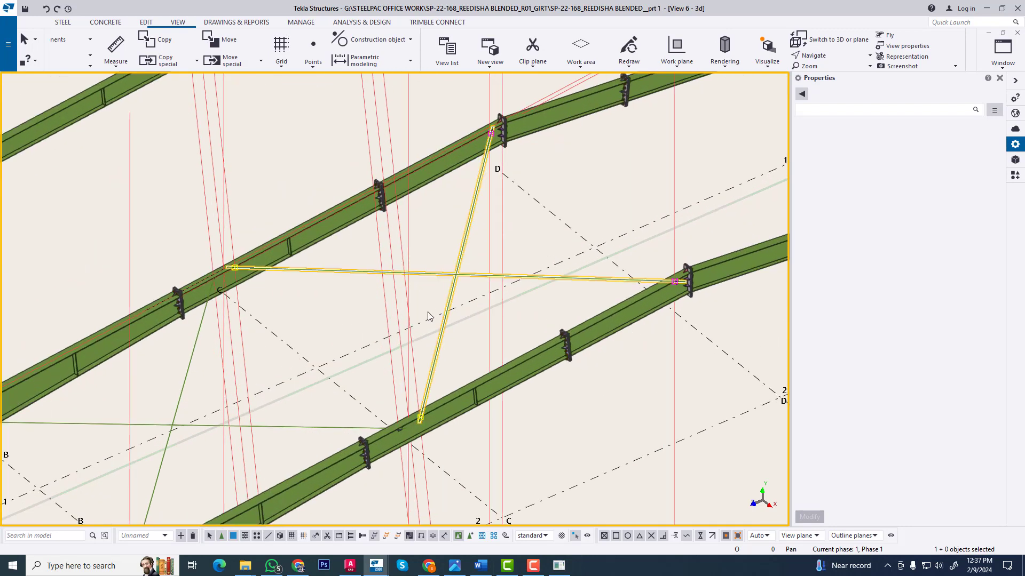
pyautogui.moveTo(418, 355); pyautogui.dragTo(534, 291, button='middle')
pyautogui.keyDown('shift'); pyautogui.moveTo(284, 376); pyautogui.dragTo(284, 375); pyautogui.keyUp('shift')
pyautogui.scroll(-5, 341, 374)
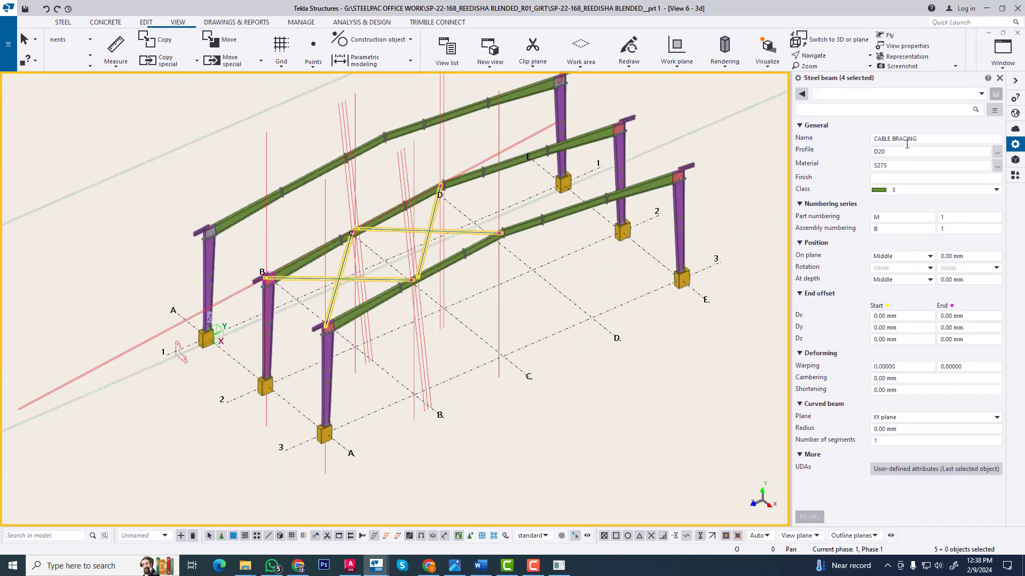
# Open the Grid 2 elevation view and set the work plane parallel to its view plane
pyautogui.click(1003, 53)
pyautogui.click(977, 173)
pyautogui.scroll(-5, 366, 298)
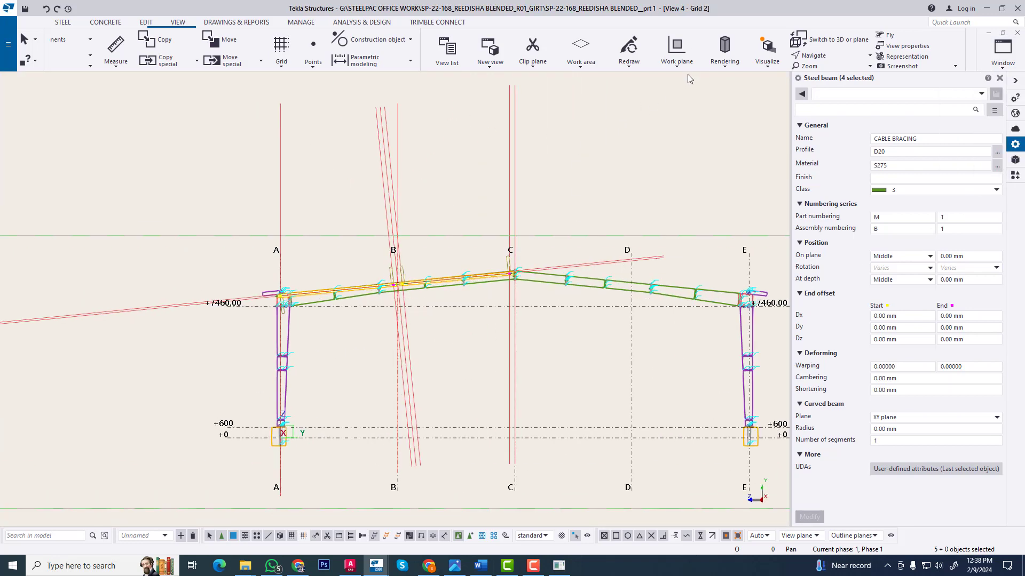
pyautogui.click(677, 58)
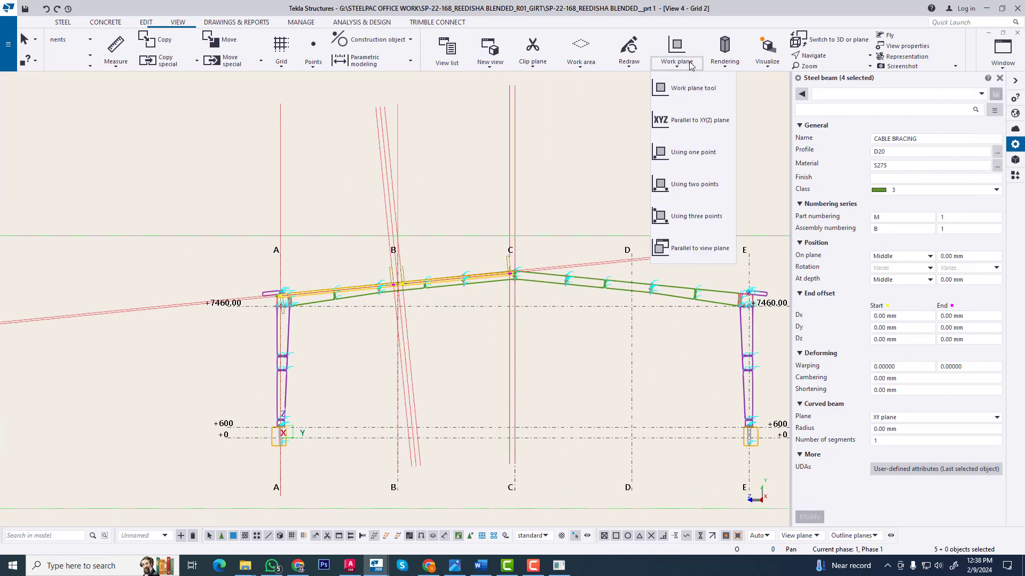
pyautogui.click(692, 249)
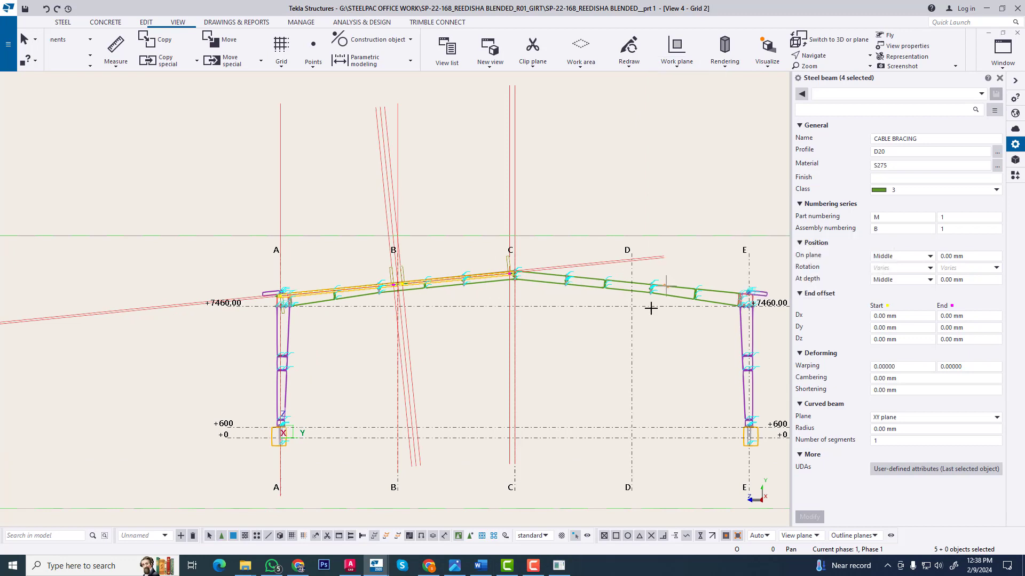
# Mirror-copy the four selected D20 rods about the vertical ridge line at Grid C (X0 16260, angle 90°) without expanding the work area
pyautogui.rightClick(567, 180)
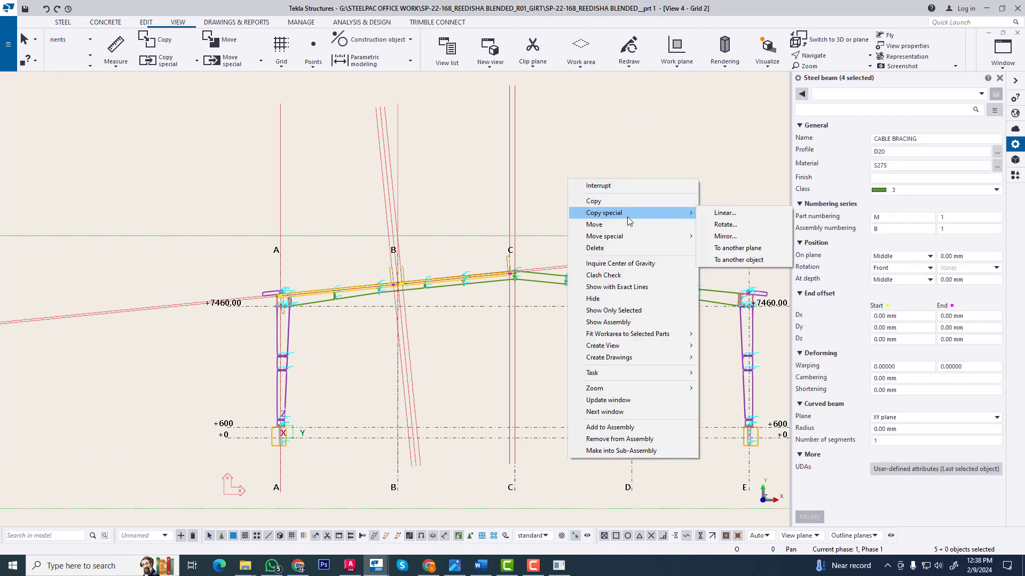
pyautogui.click(725, 236)
pyautogui.scroll(4, 515, 452)
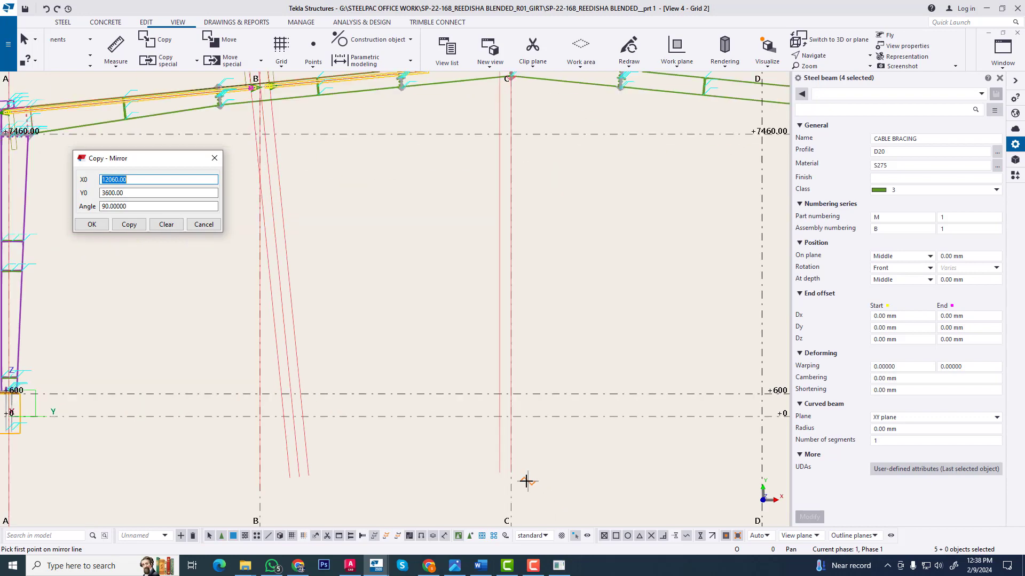
pyautogui.scroll(3, 520, 472)
pyautogui.click(501, 390)
pyautogui.scroll(-5, 503, 430)
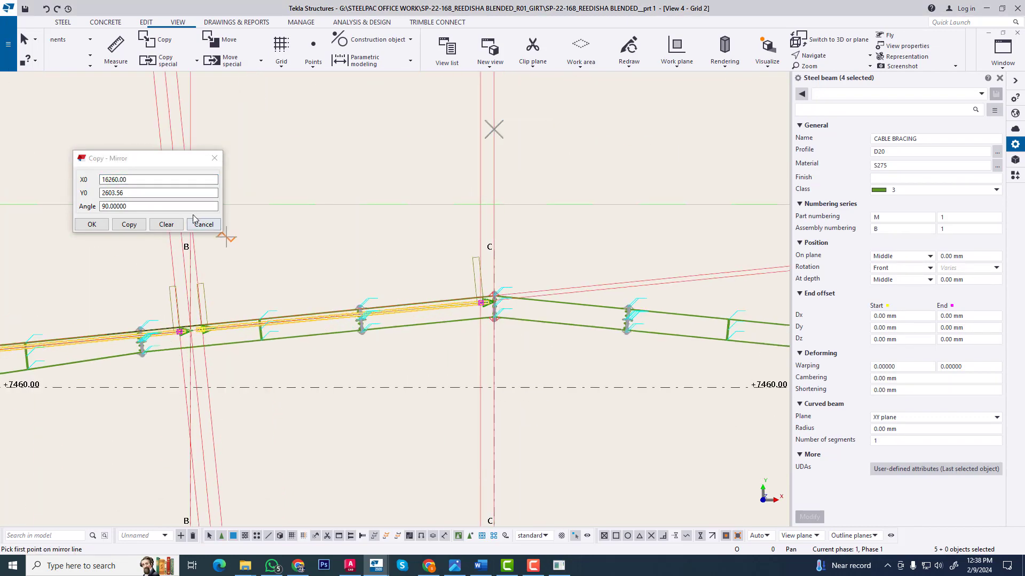
pyautogui.click(129, 225)
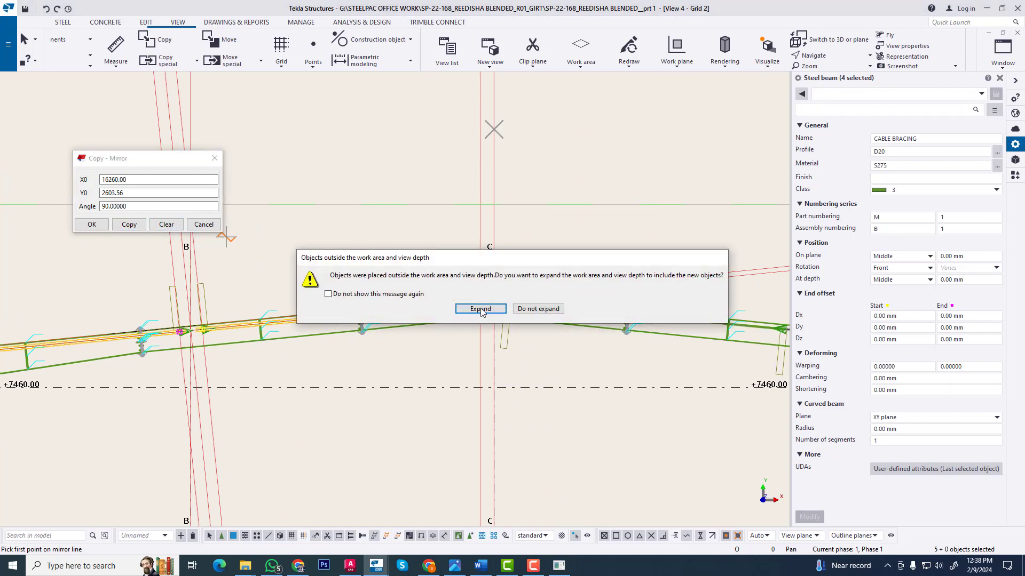
pyautogui.click(538, 310)
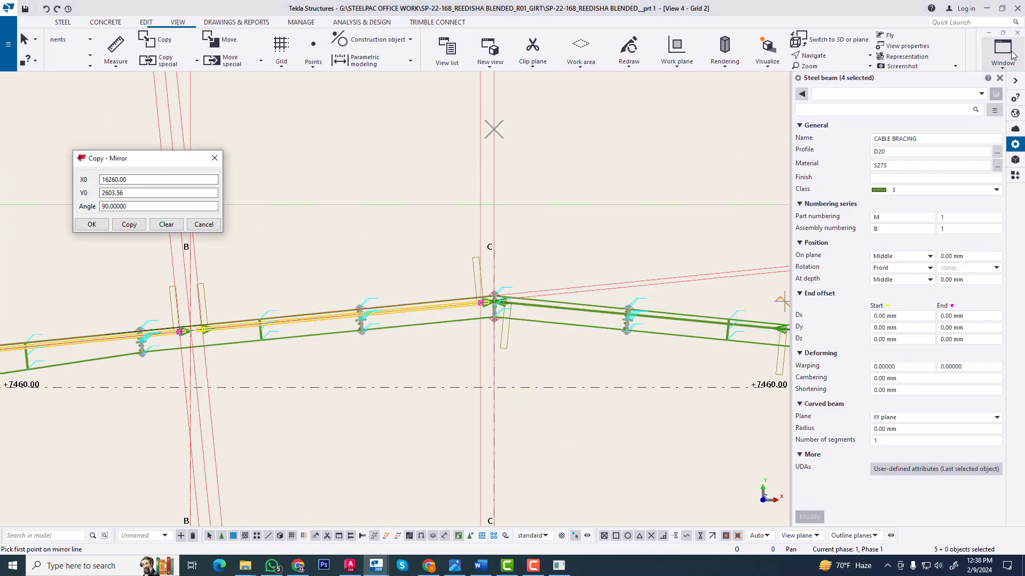
# Switch back to the 3D view, clear the rod selection and redraw the view
pyautogui.click(1002, 51)
pyautogui.click(982, 142)
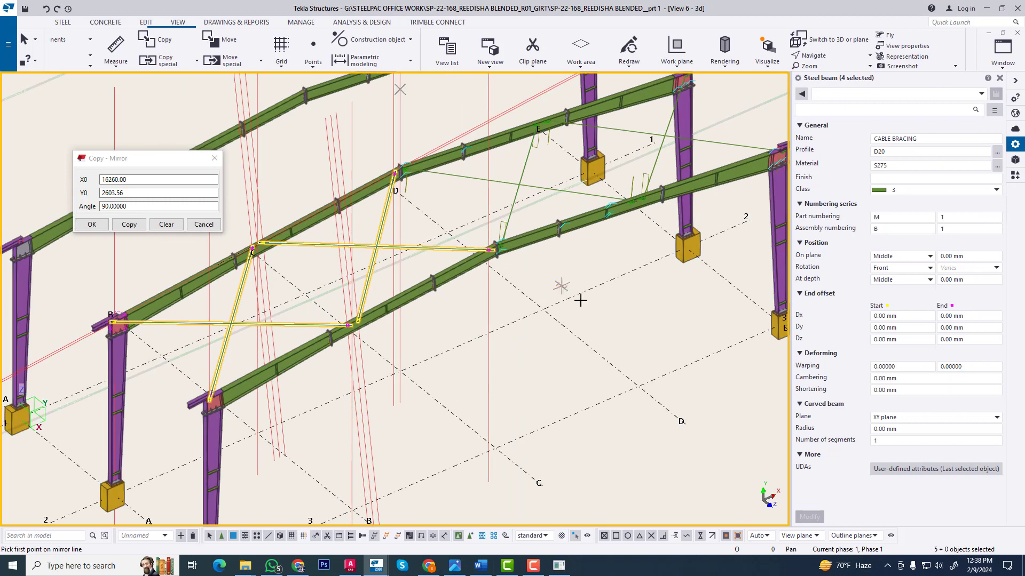
pyautogui.click(539, 252)
pyautogui.rightClick(539, 252)
pyautogui.click(565, 300)
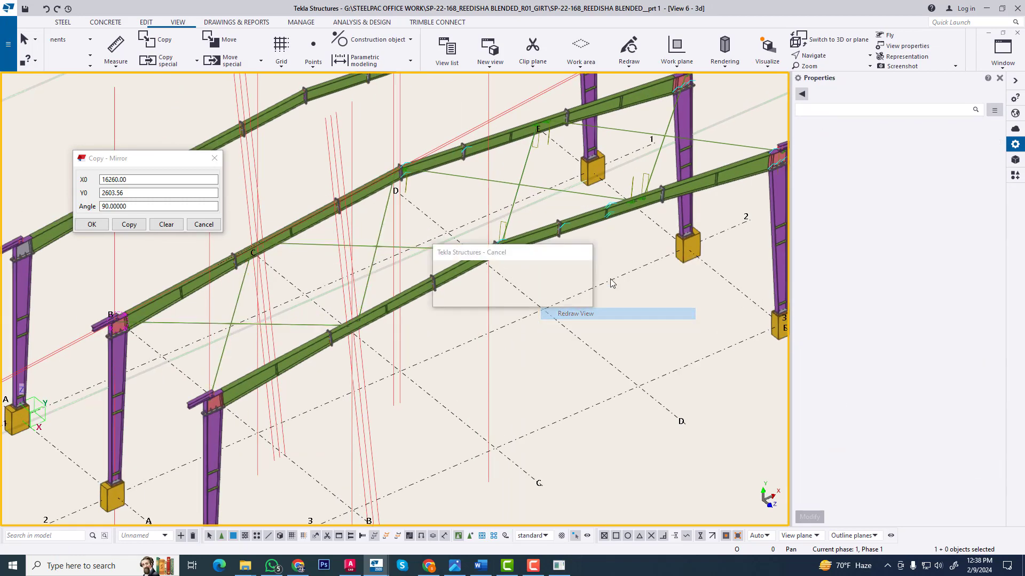
# Examine the rod end connections on the rafter webs on both sides of the ridge, including the mirrored panels
pyautogui.scroll(7, 544, 315)
pyautogui.press('v')
pyautogui.click(384, 323)
pyautogui.keyDown('ctrl'); pyautogui.moveTo(460, 295); pyautogui.dragTo(595, 316, button='middle'); pyautogui.keyUp('ctrl')
pyautogui.scroll(-3, 594, 315)
pyautogui.scroll(4, 517, 357)
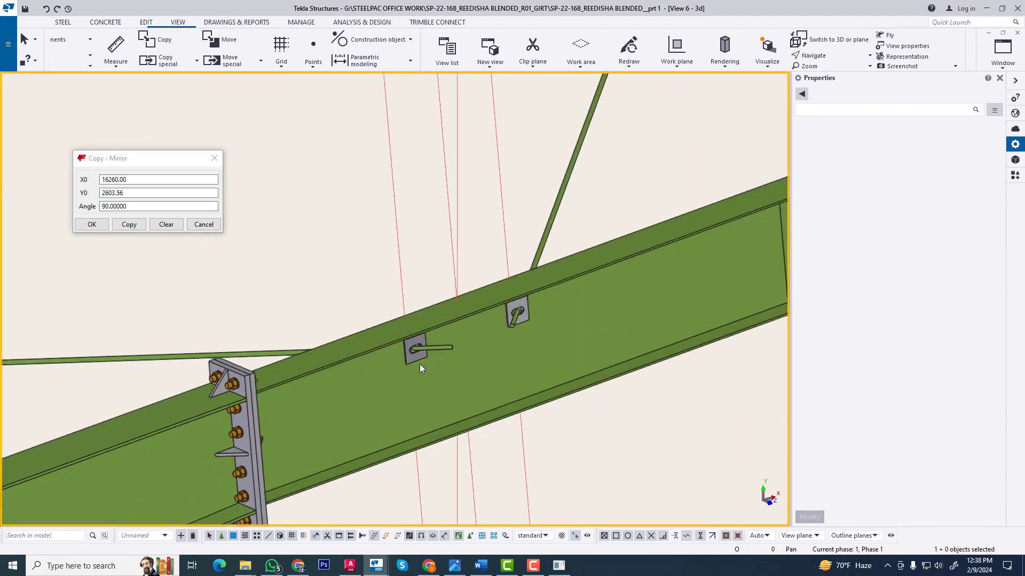
pyautogui.scroll(-10, 383, 370)
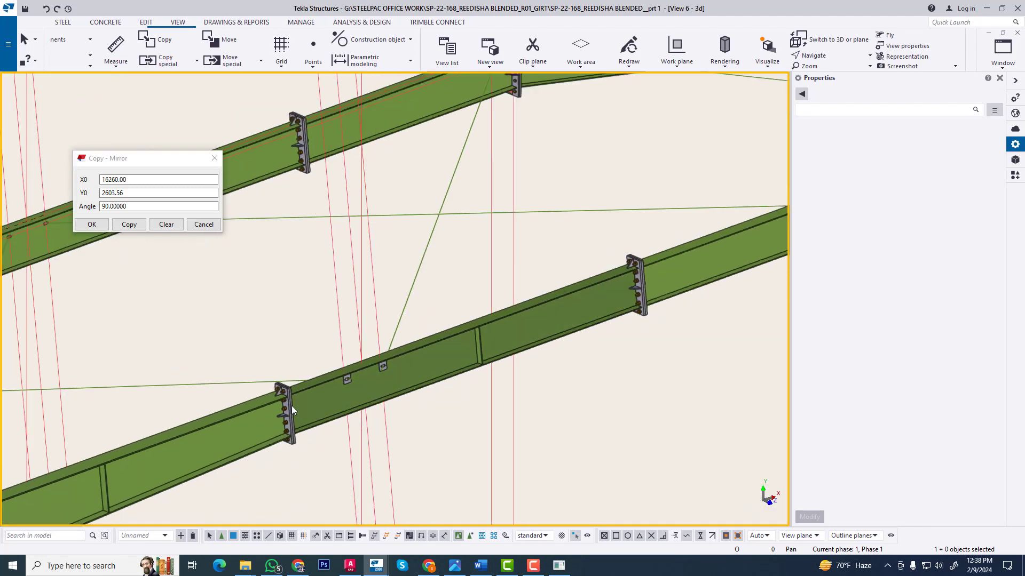
pyautogui.scroll(5, 464, 344)
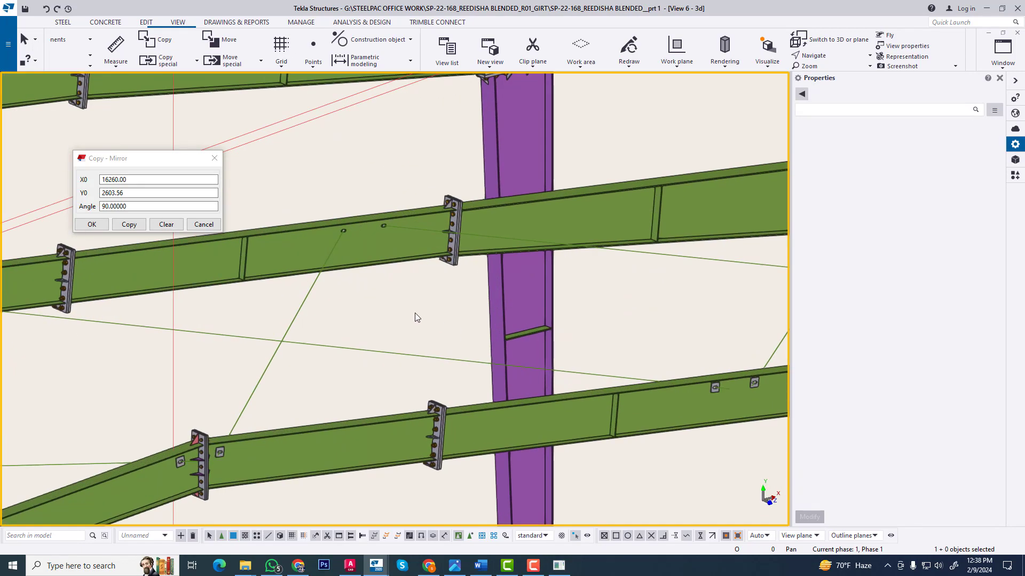
pyautogui.scroll(-2, 416, 316)
pyautogui.moveTo(516, 320); pyautogui.dragTo(375, 333, button='middle')
pyautogui.scroll(2, 327, 293)
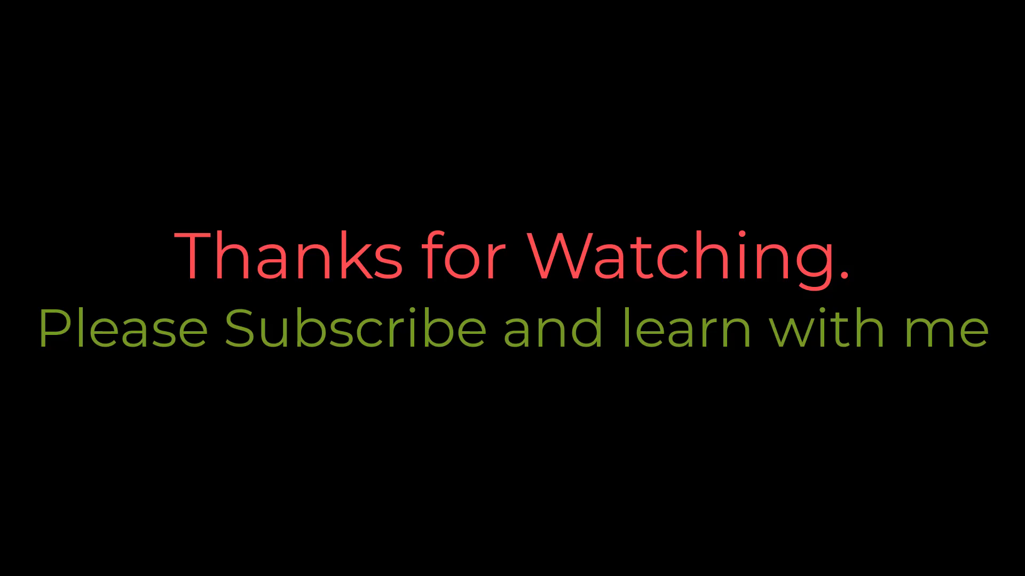